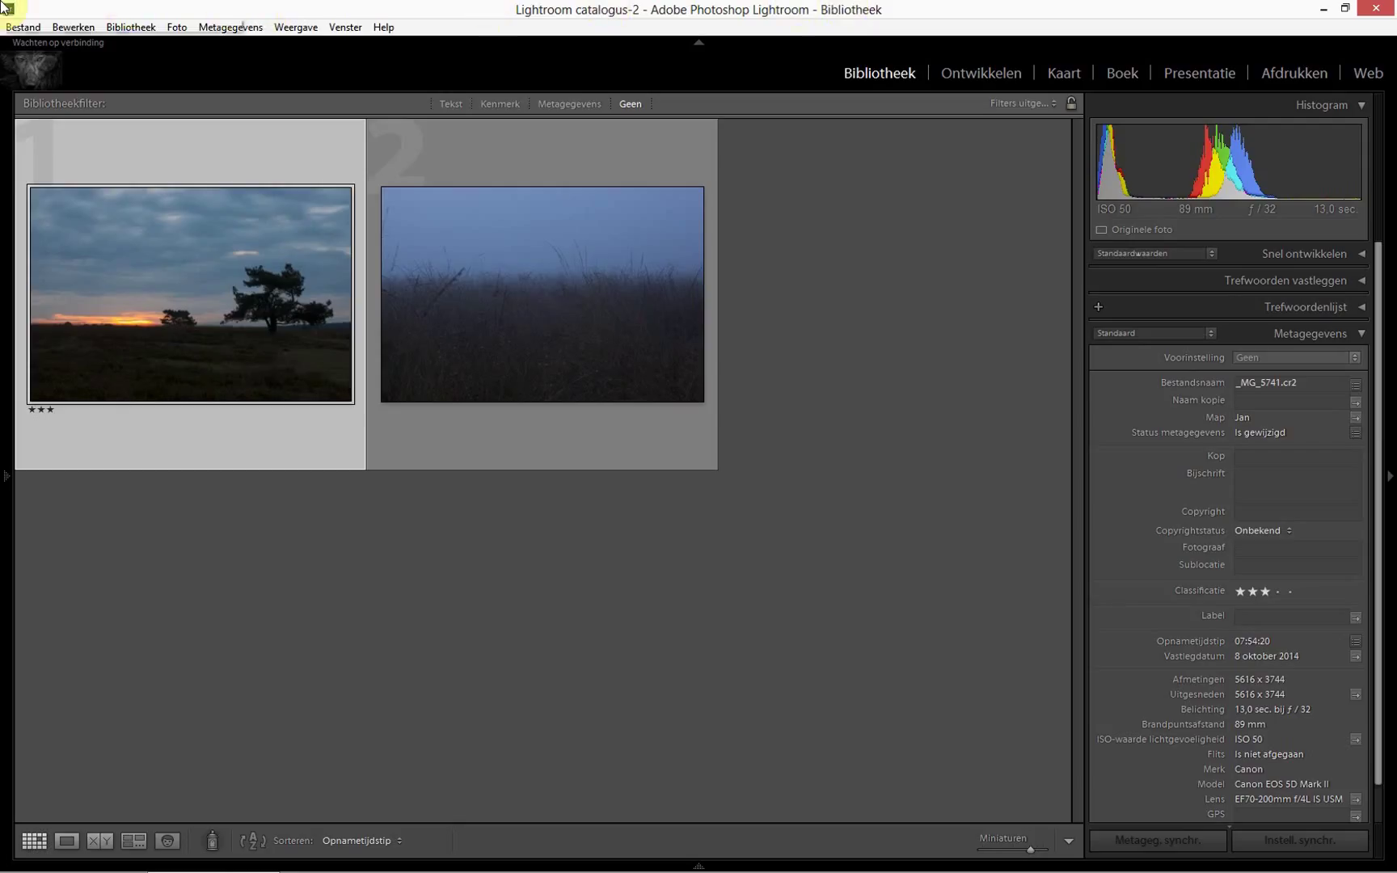
# Open the three-star sunset heathland tree photo in Loupe view in the Library.
pyautogui.doubleClick(225, 273)
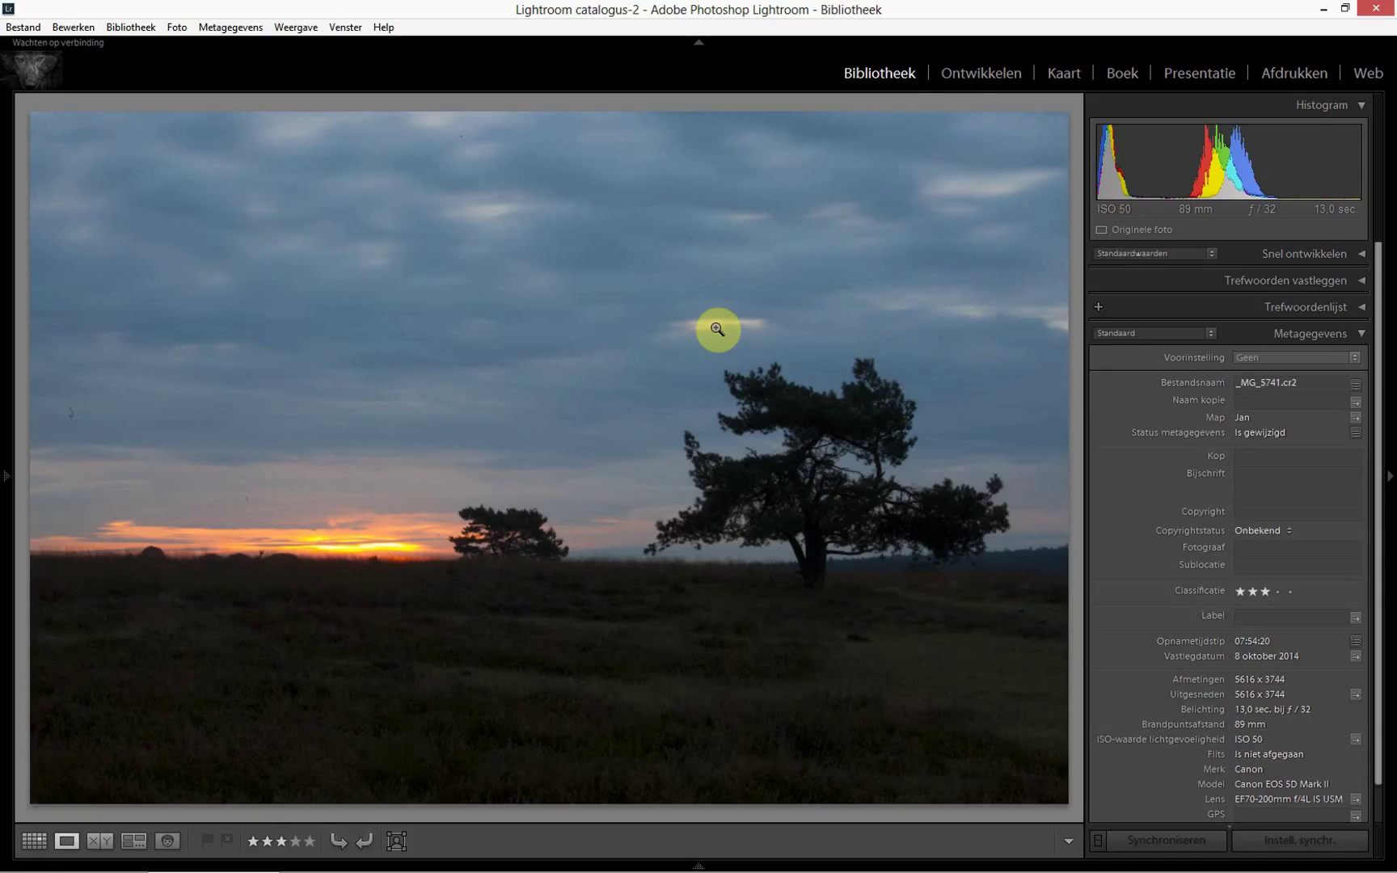
# Switch the sunset tree photo into the Ontwikkelen (Develop) module.
pyautogui.click(963, 73)
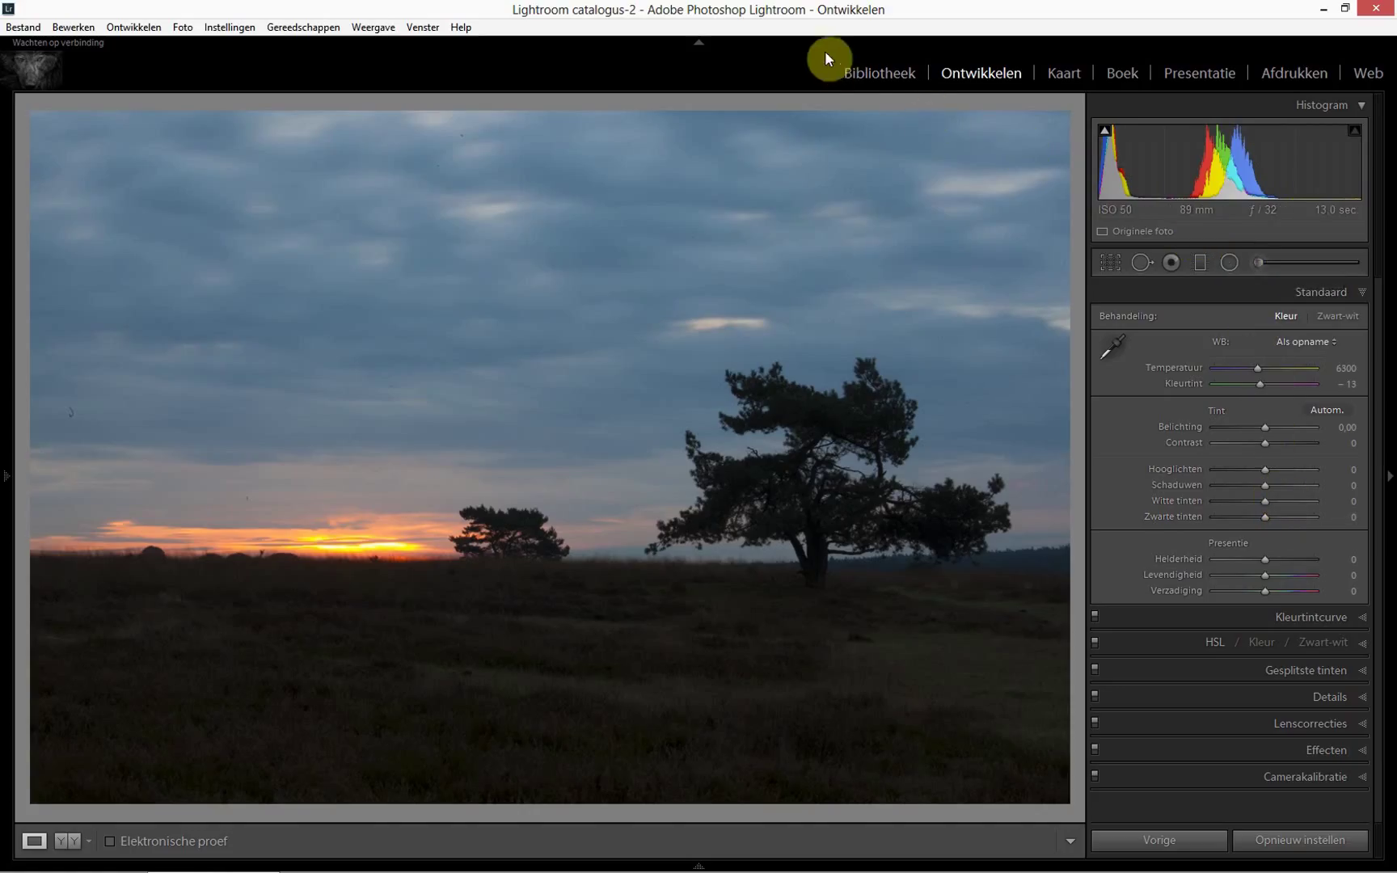
# Return to the Bibliotheek (Library) module showing the sunset photo beside its camera metadata.
pyautogui.click(875, 80)
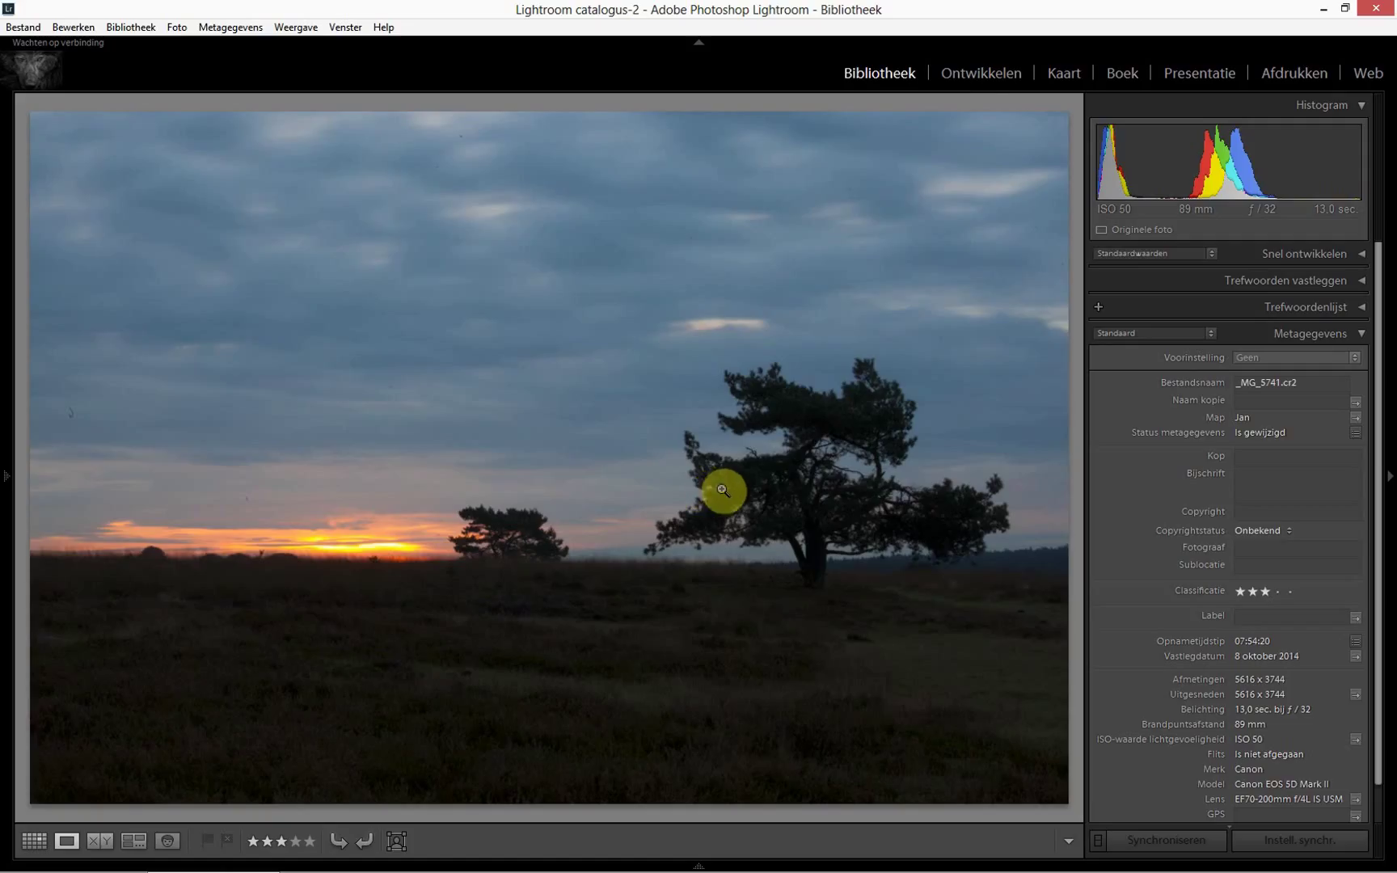
# In Develop, enable lens profile corrections and crop constraint under Lenscorrecties, back to the Basic panel.
pyautogui.click(975, 87)
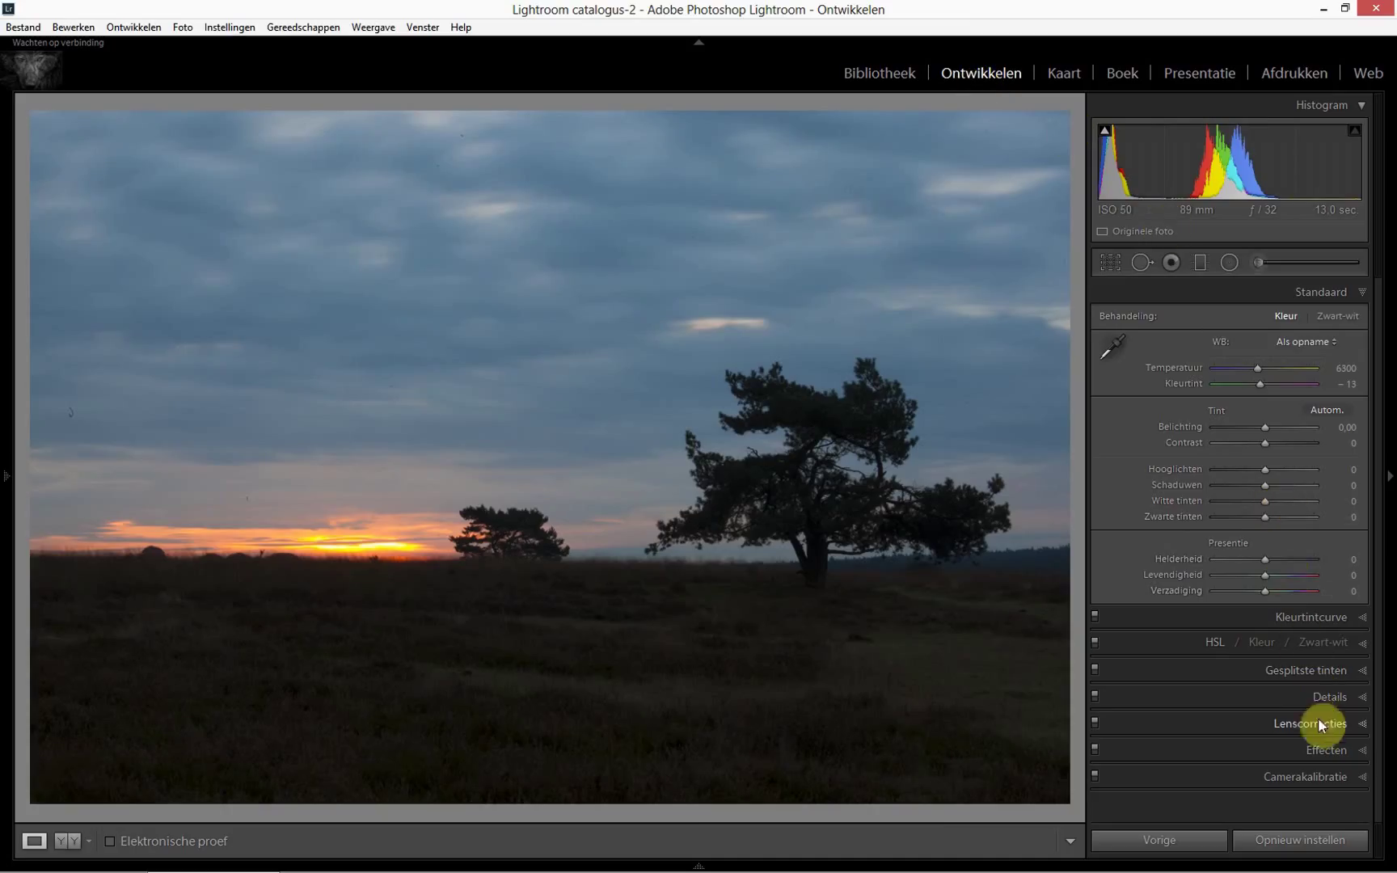
pyautogui.click(1364, 725)
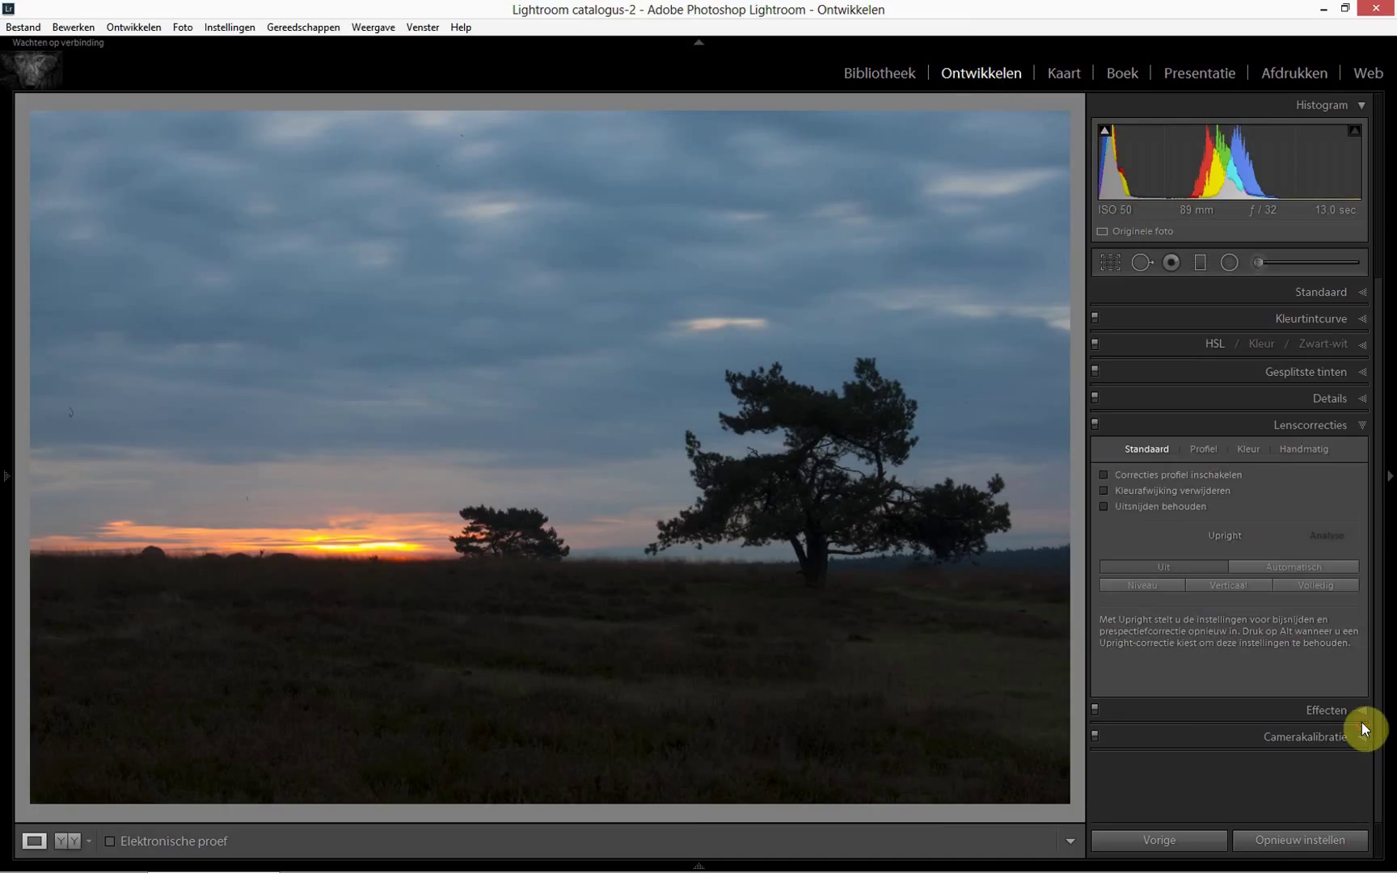
pyautogui.click(1156, 476)
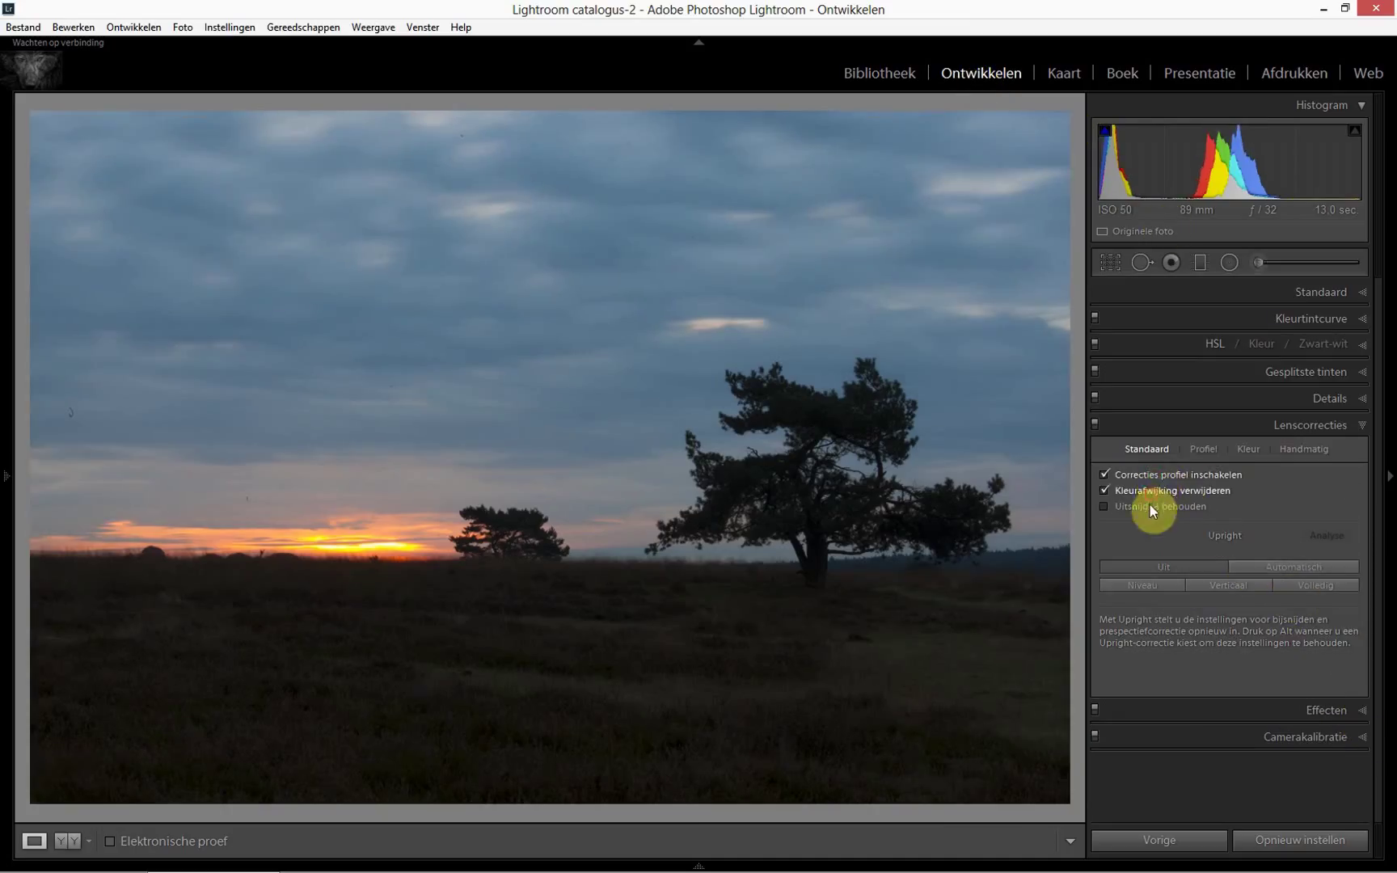
pyautogui.click(1151, 509)
pyautogui.click(1362, 426)
pyautogui.click(1363, 293)
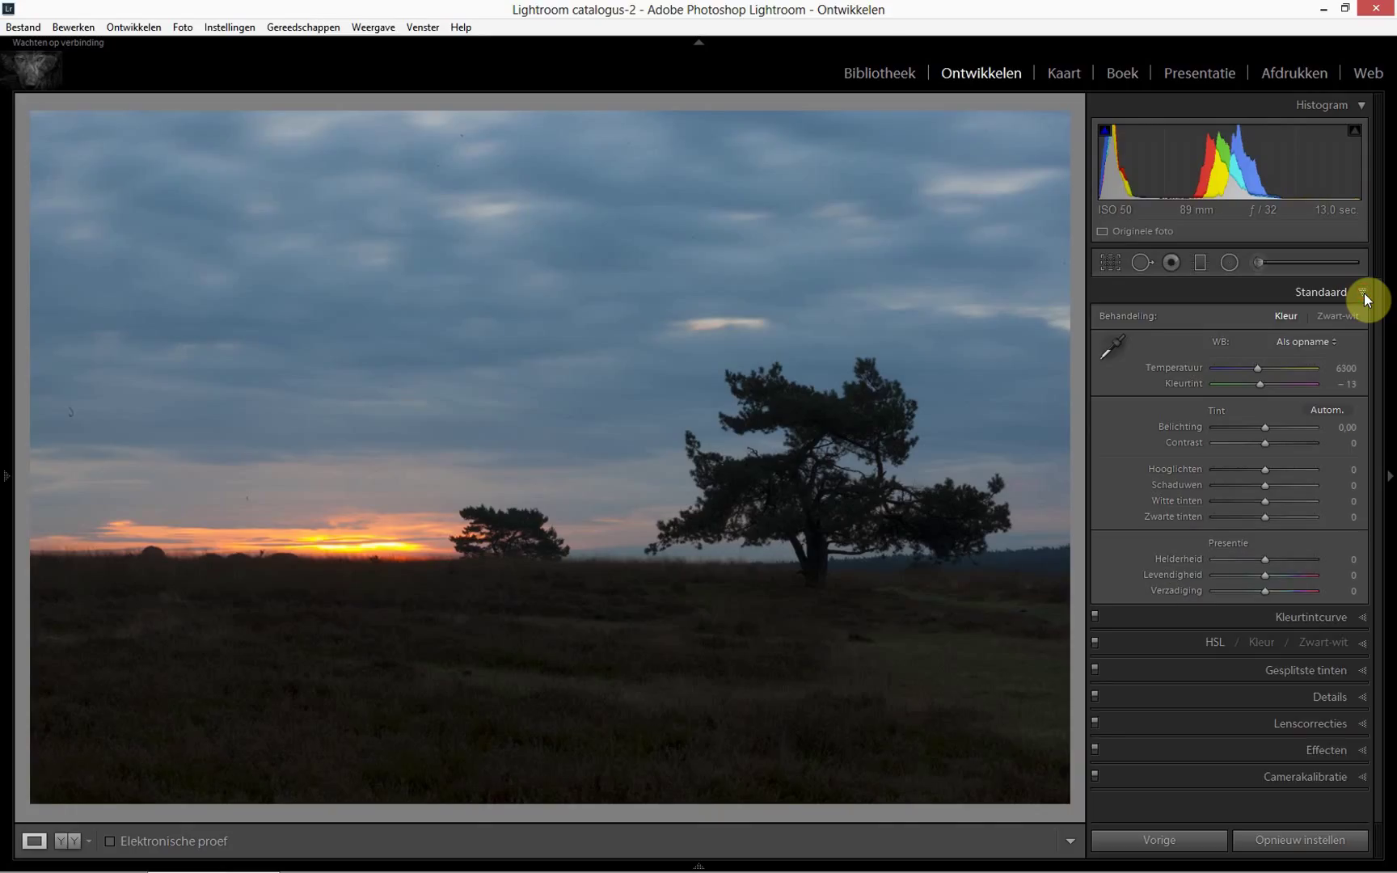
# Sample white balance from the sky, then tune temperature cooler and warmer to about 5884.
pyautogui.click(1110, 349)
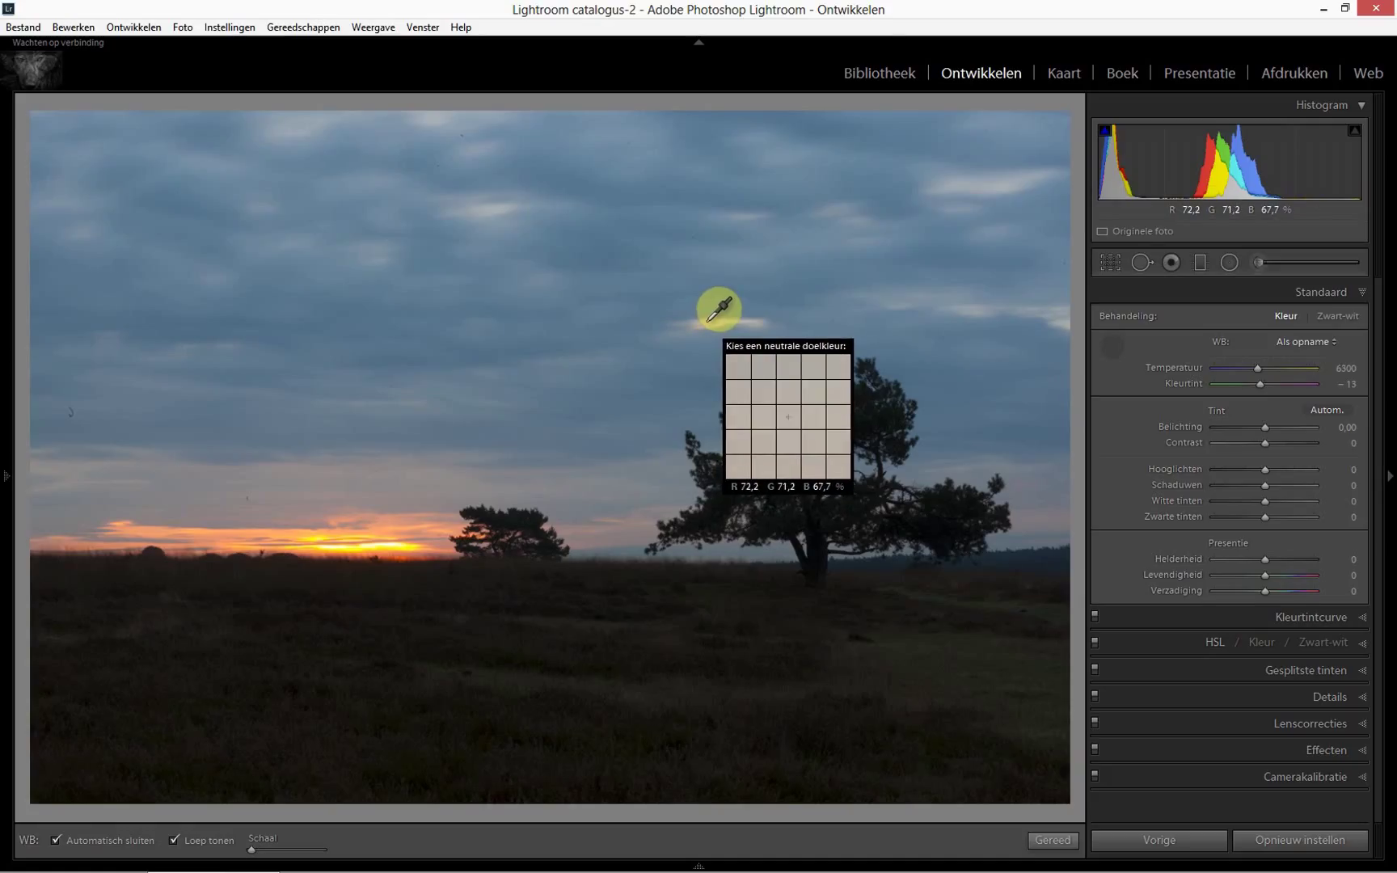
pyautogui.click(708, 324)
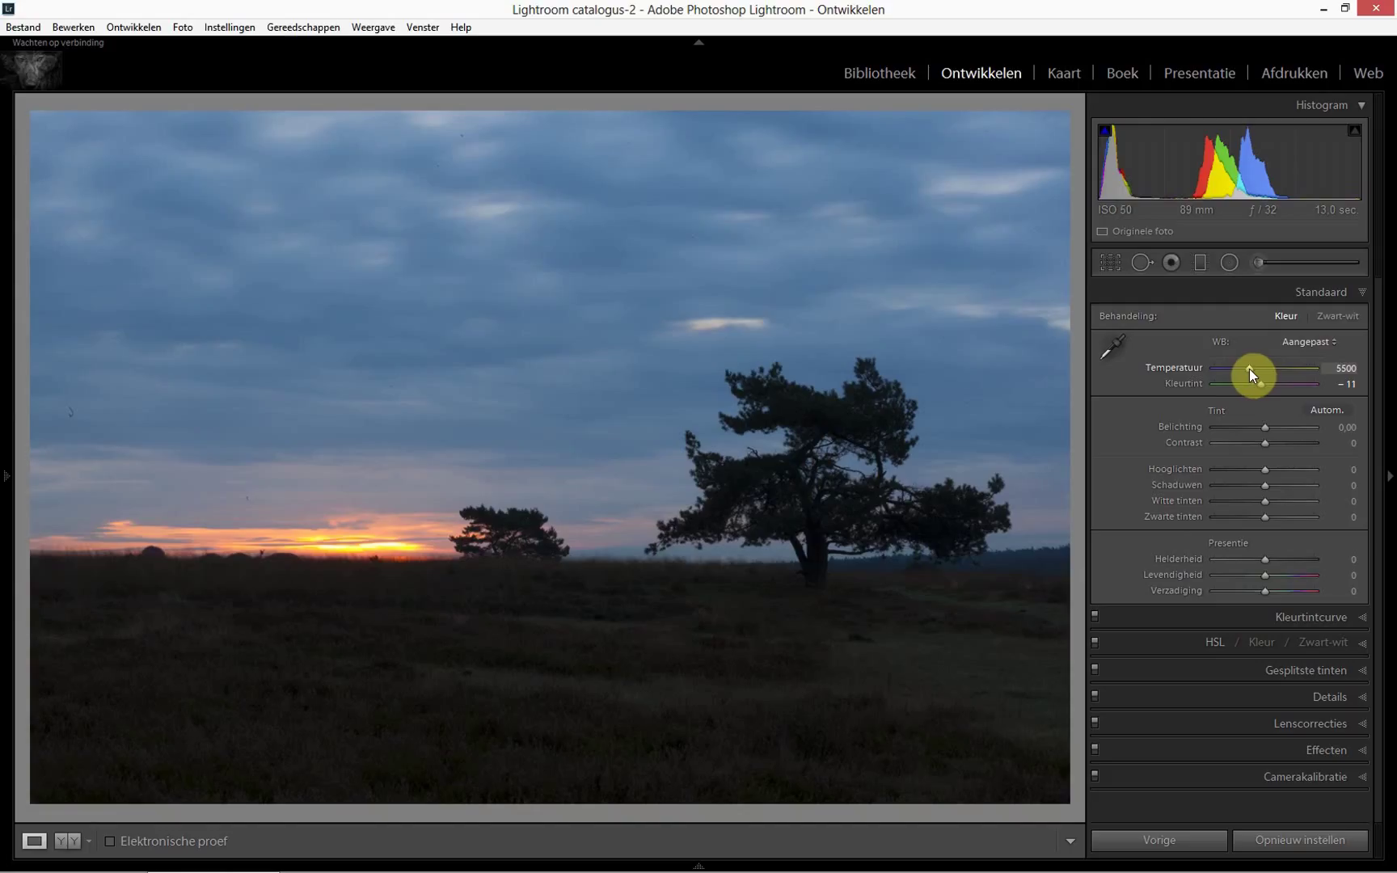
pyautogui.moveTo(1249, 370); pyautogui.dragTo(1235, 369)
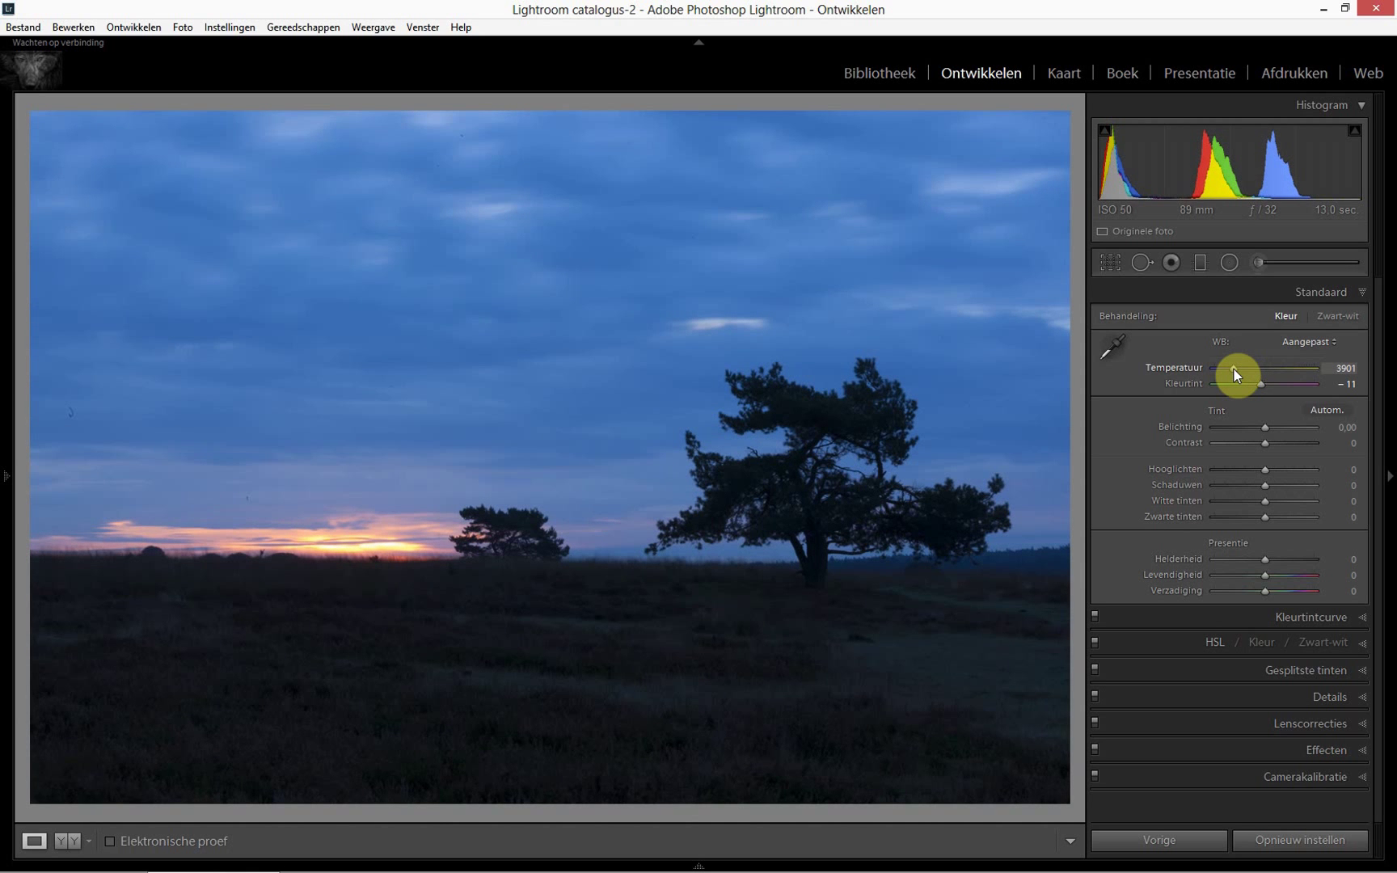
pyautogui.moveTo(1236, 374); pyautogui.dragTo(1316, 381)
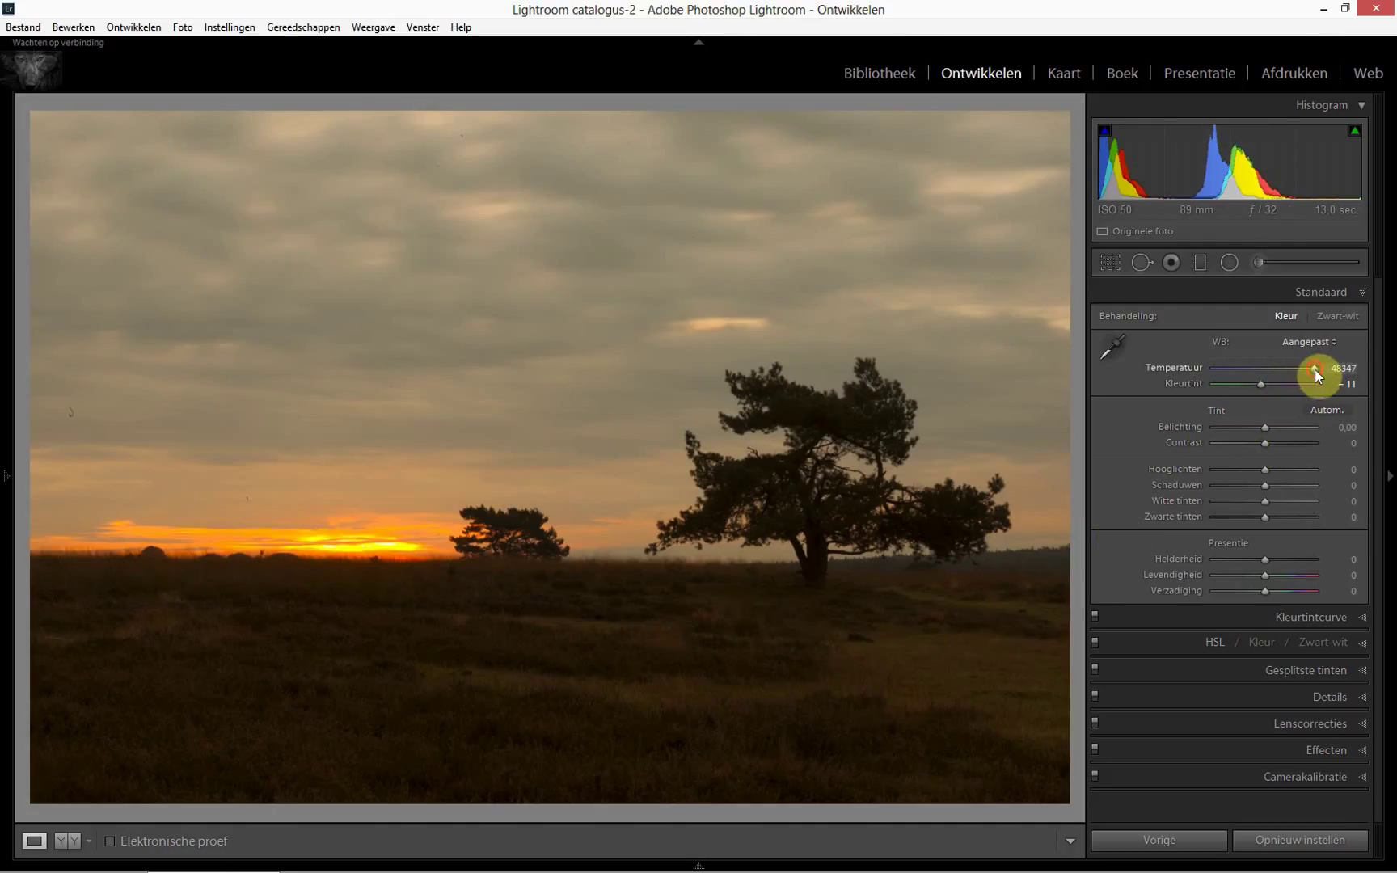
pyautogui.moveTo(1314, 370); pyautogui.dragTo(1255, 371)
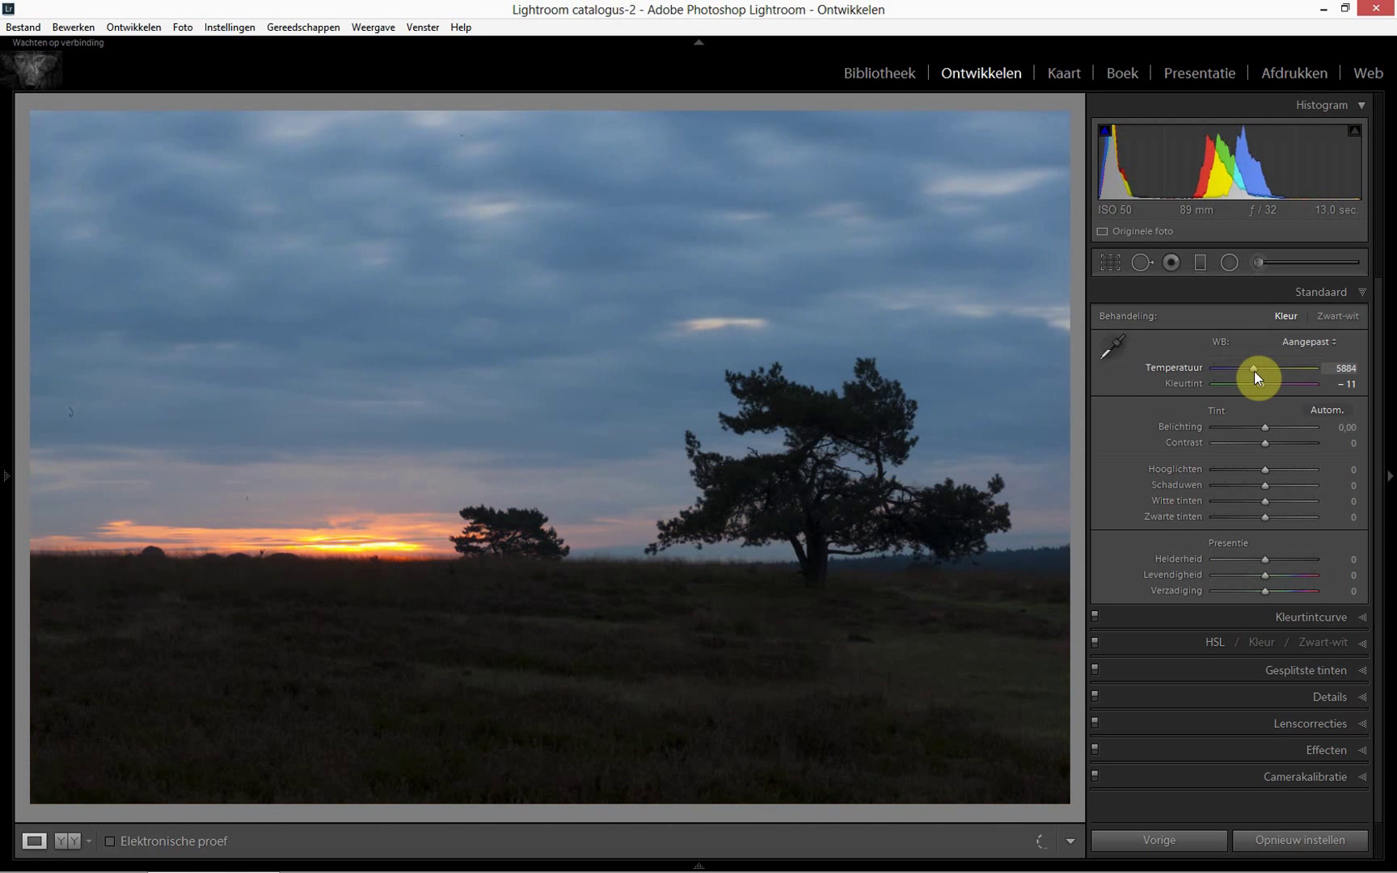
# Resample white balance from a neutral sky spot, giving temperature 5200 and tint −16.
pyautogui.click(1110, 349)
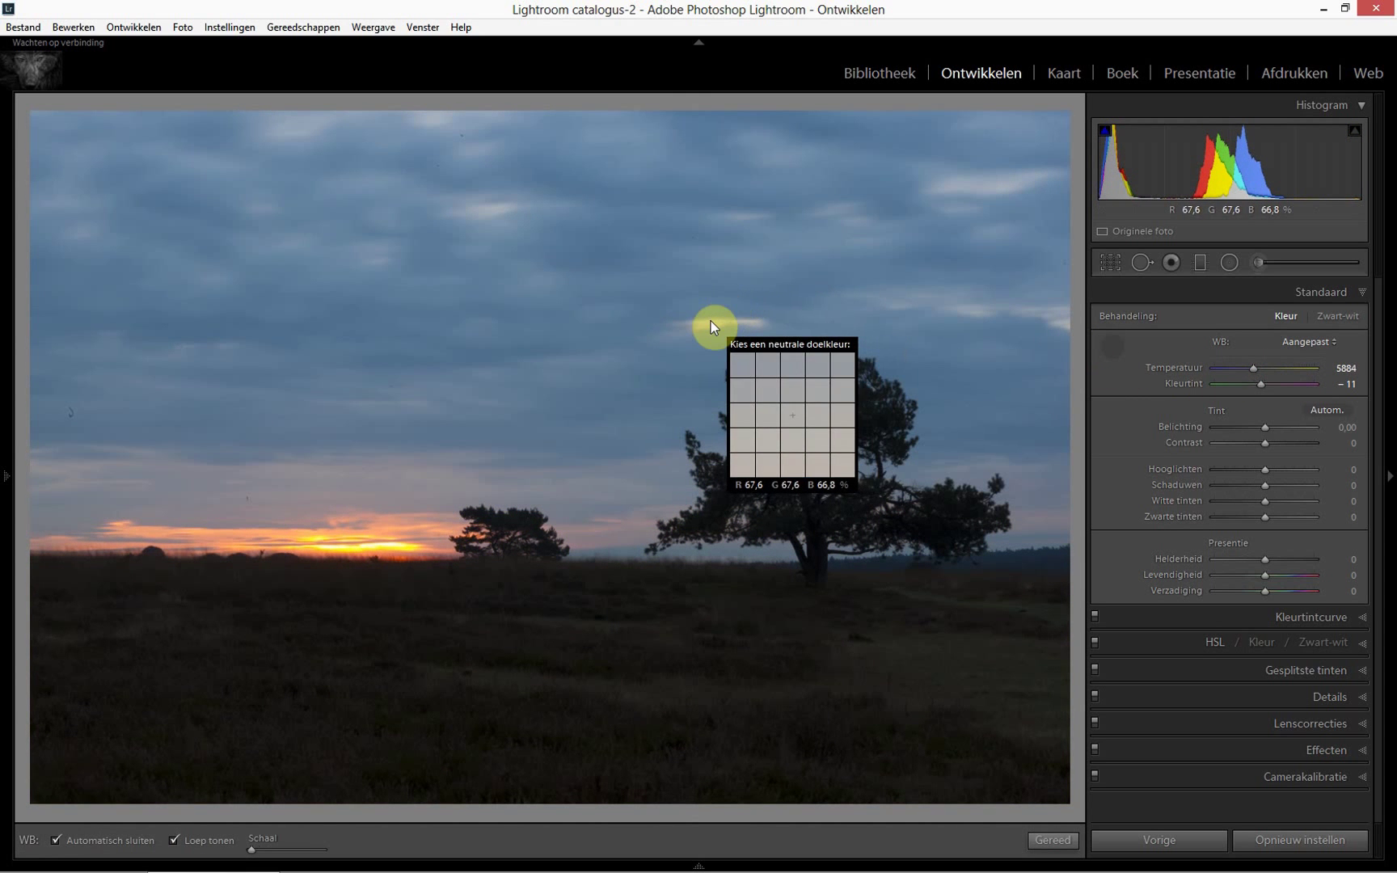
pyautogui.click(711, 324)
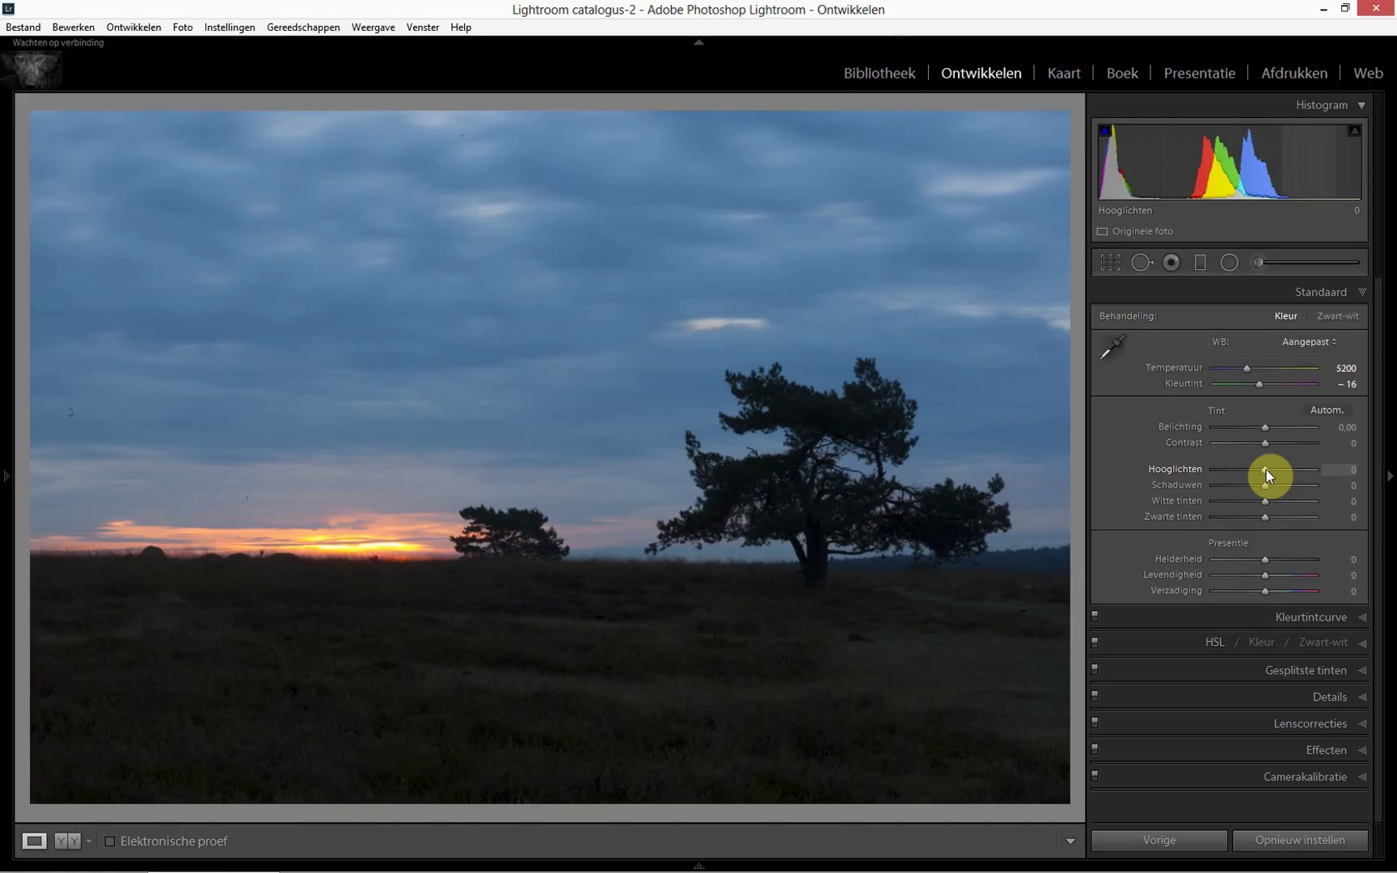
# Pull highlights to −100, lift shadows to +100, and auto-set the whites and blacks.
pyautogui.moveTo(1265, 469); pyautogui.dragTo(1193, 469)
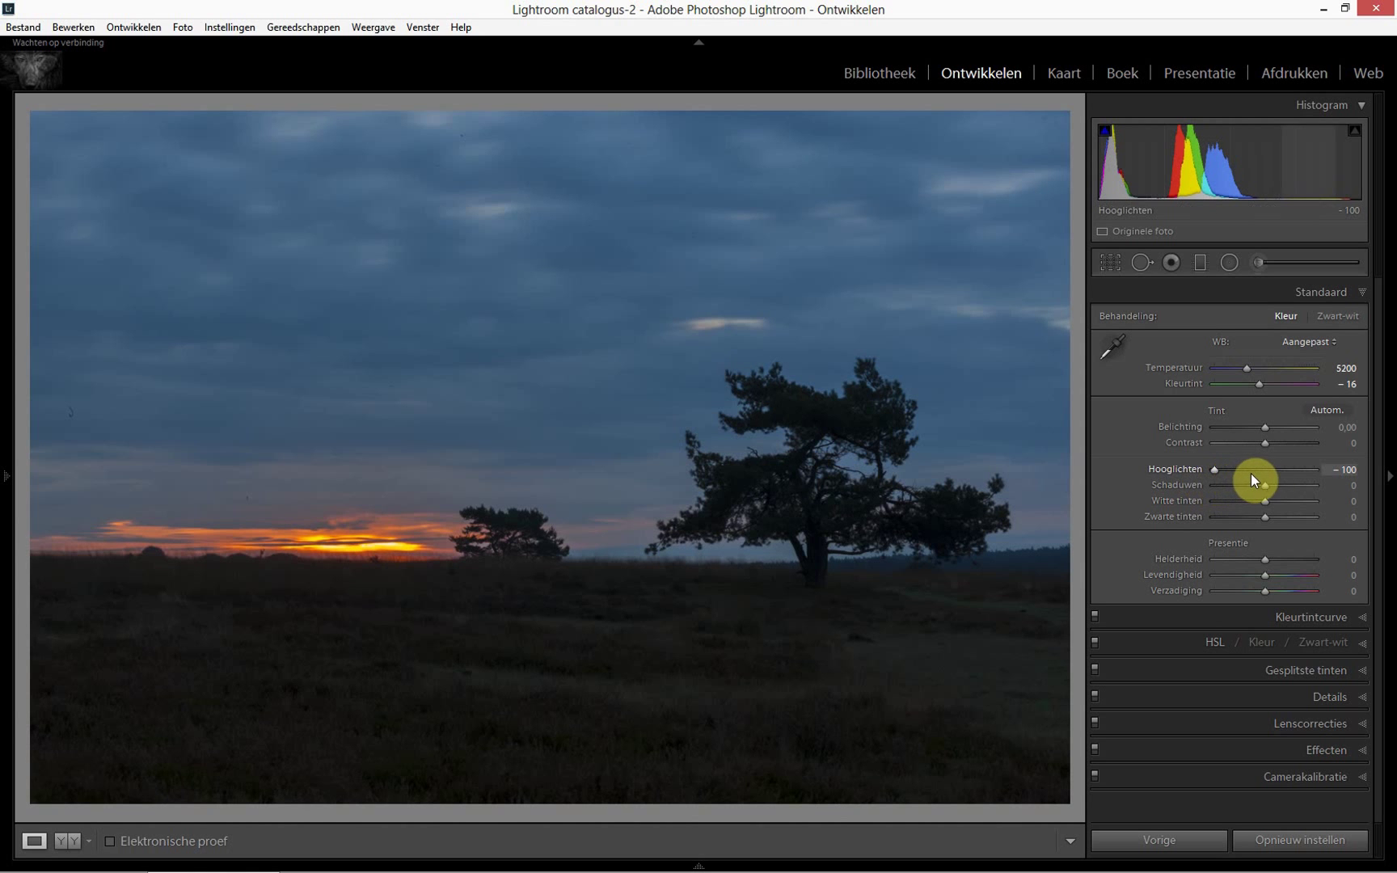
pyautogui.moveTo(1268, 487); pyautogui.dragTo(1365, 492)
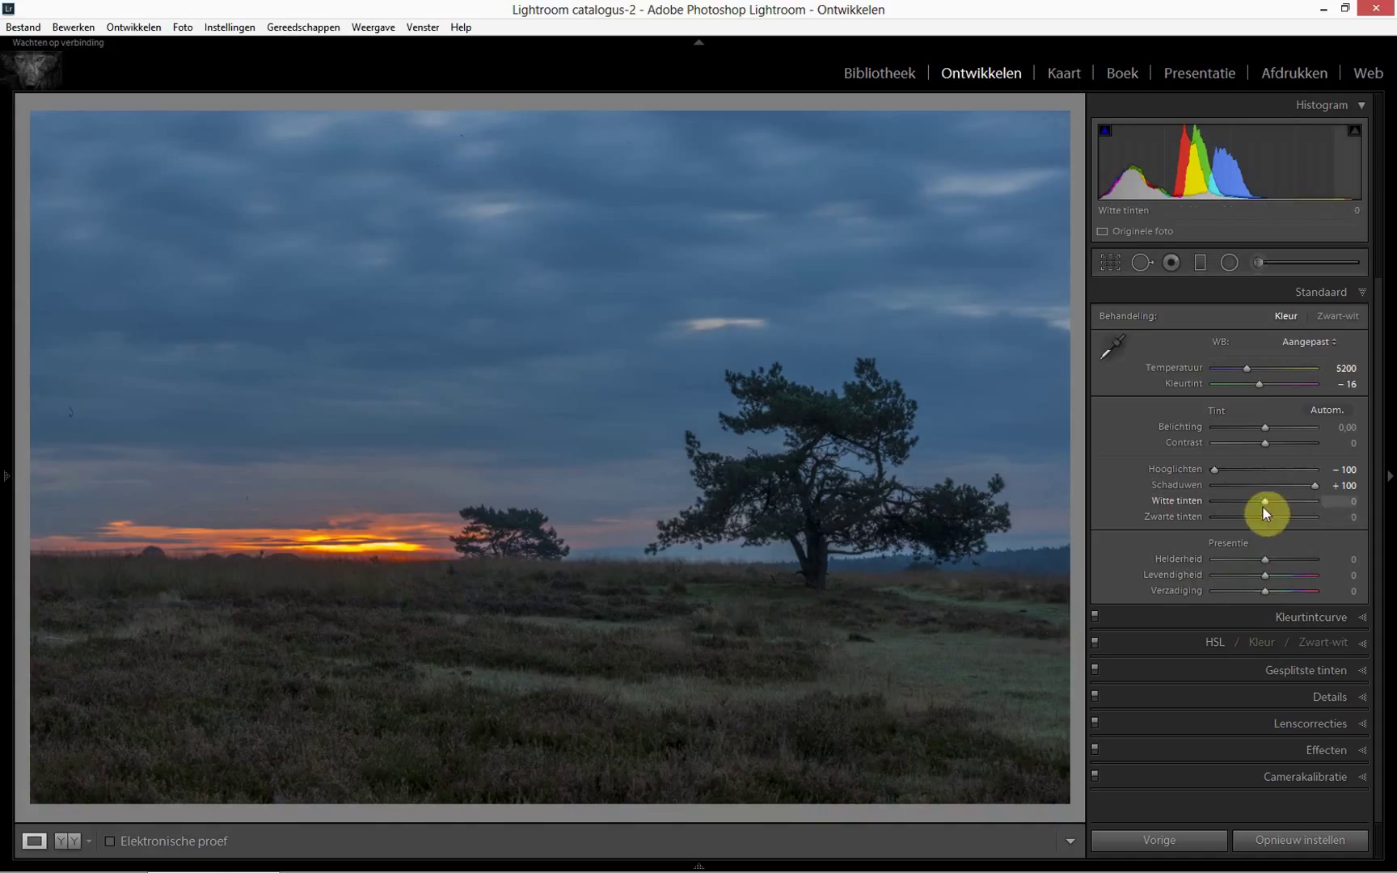
pyautogui.press('shift')
pyautogui.keyDown('shift'); pyautogui.doubleClick(1265, 503); pyautogui.keyUp('shift')
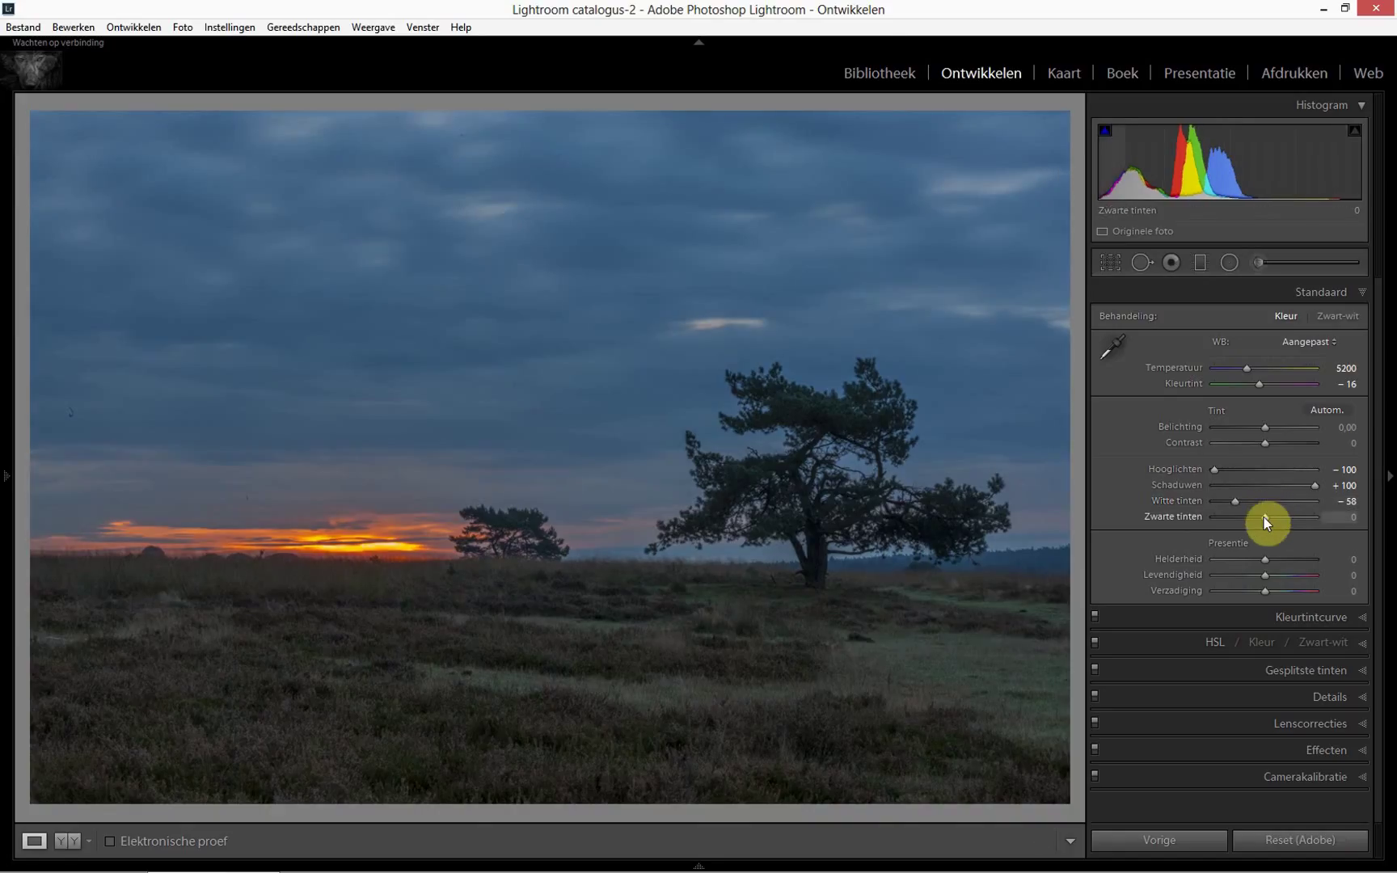
pyautogui.keyDown('shift'); pyautogui.doubleClick(1269, 518); pyautogui.keyUp('shift')
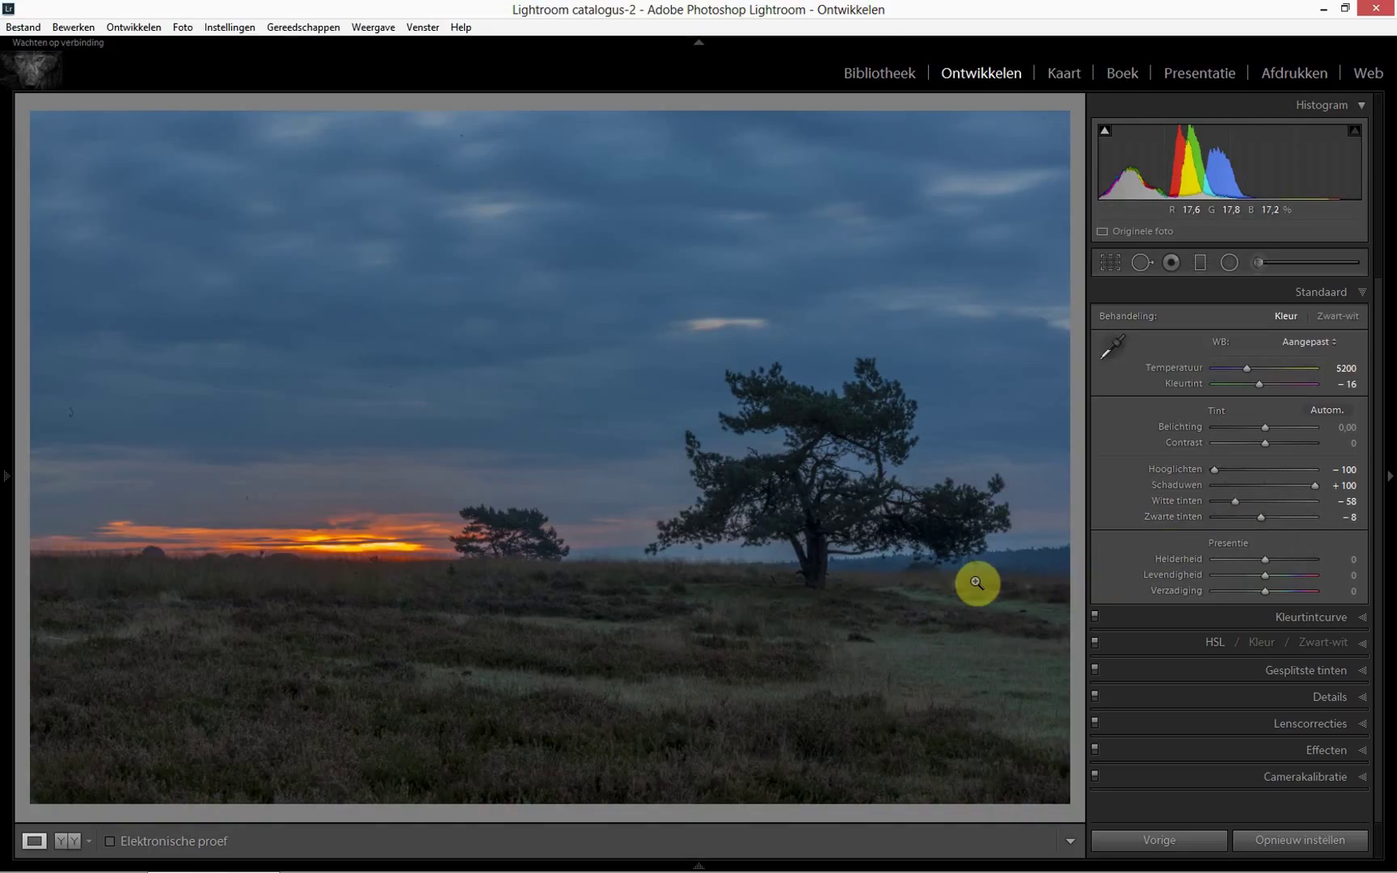
# Reset whites, blacks and shadows, then set shadows to about +19 and blacks to −4.
pyautogui.doubleClick(1235, 501)
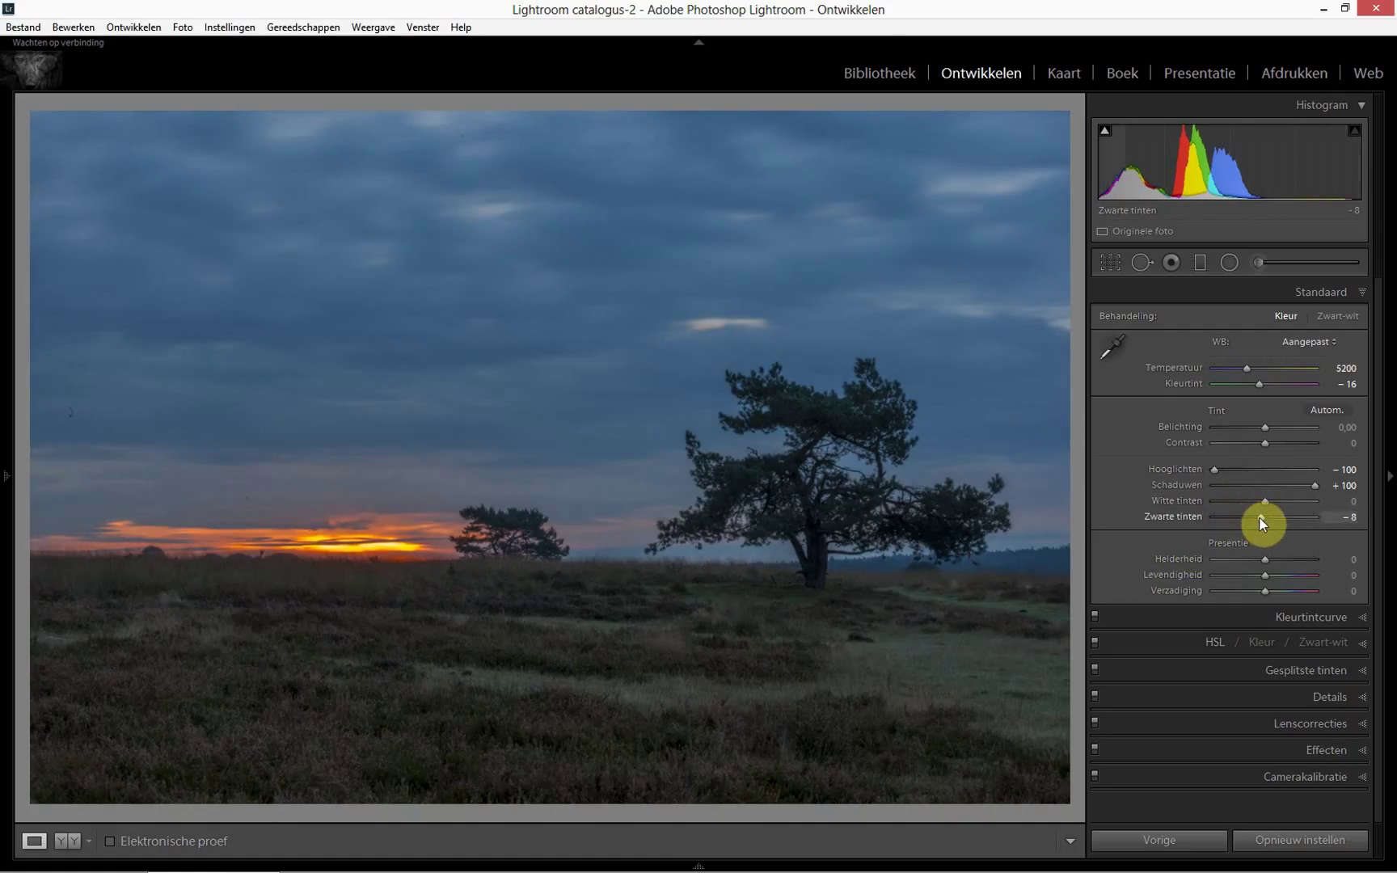
pyautogui.doubleClick(1258, 516)
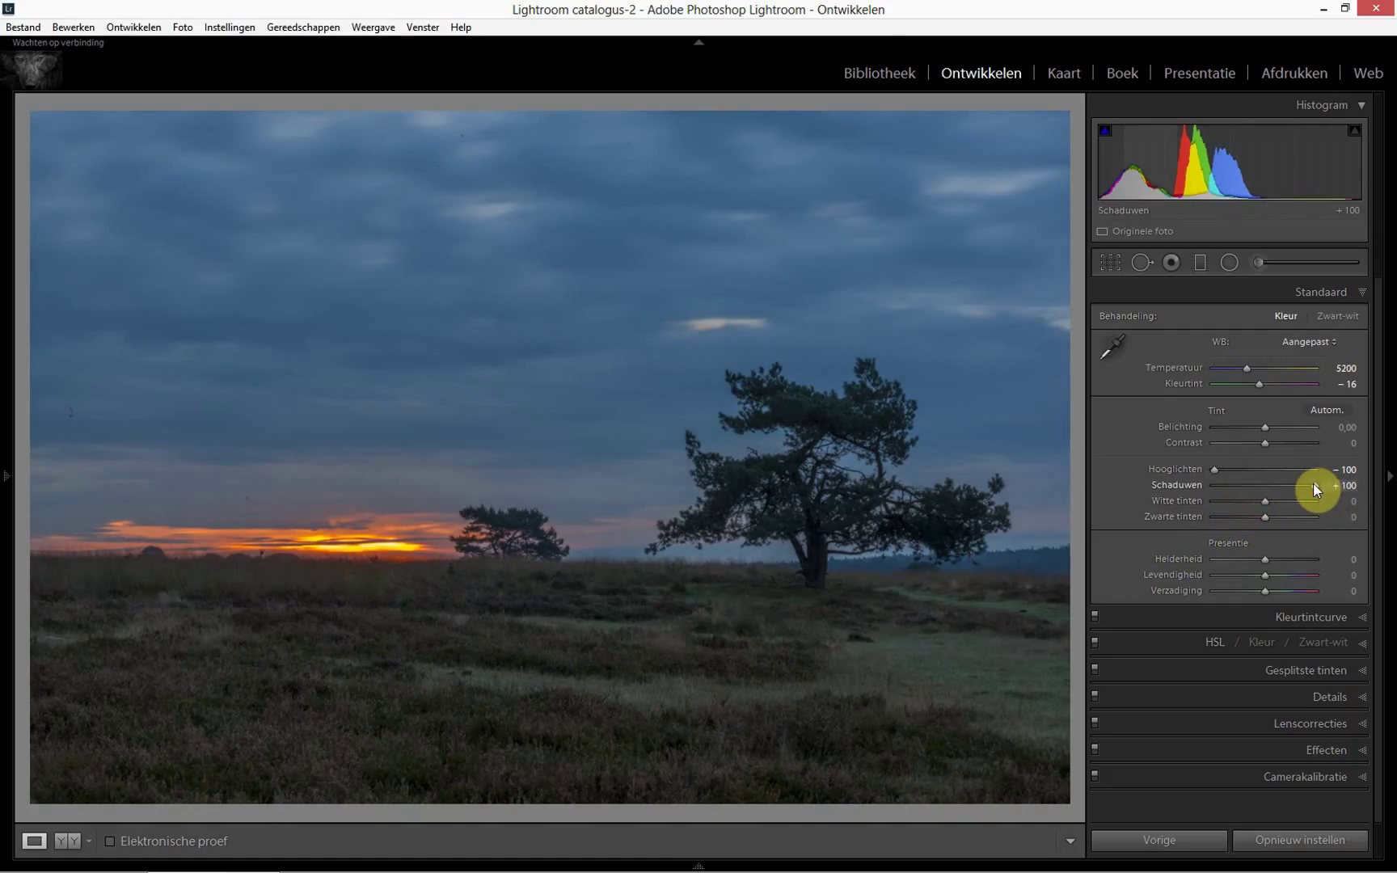
pyautogui.doubleClick(1315, 486)
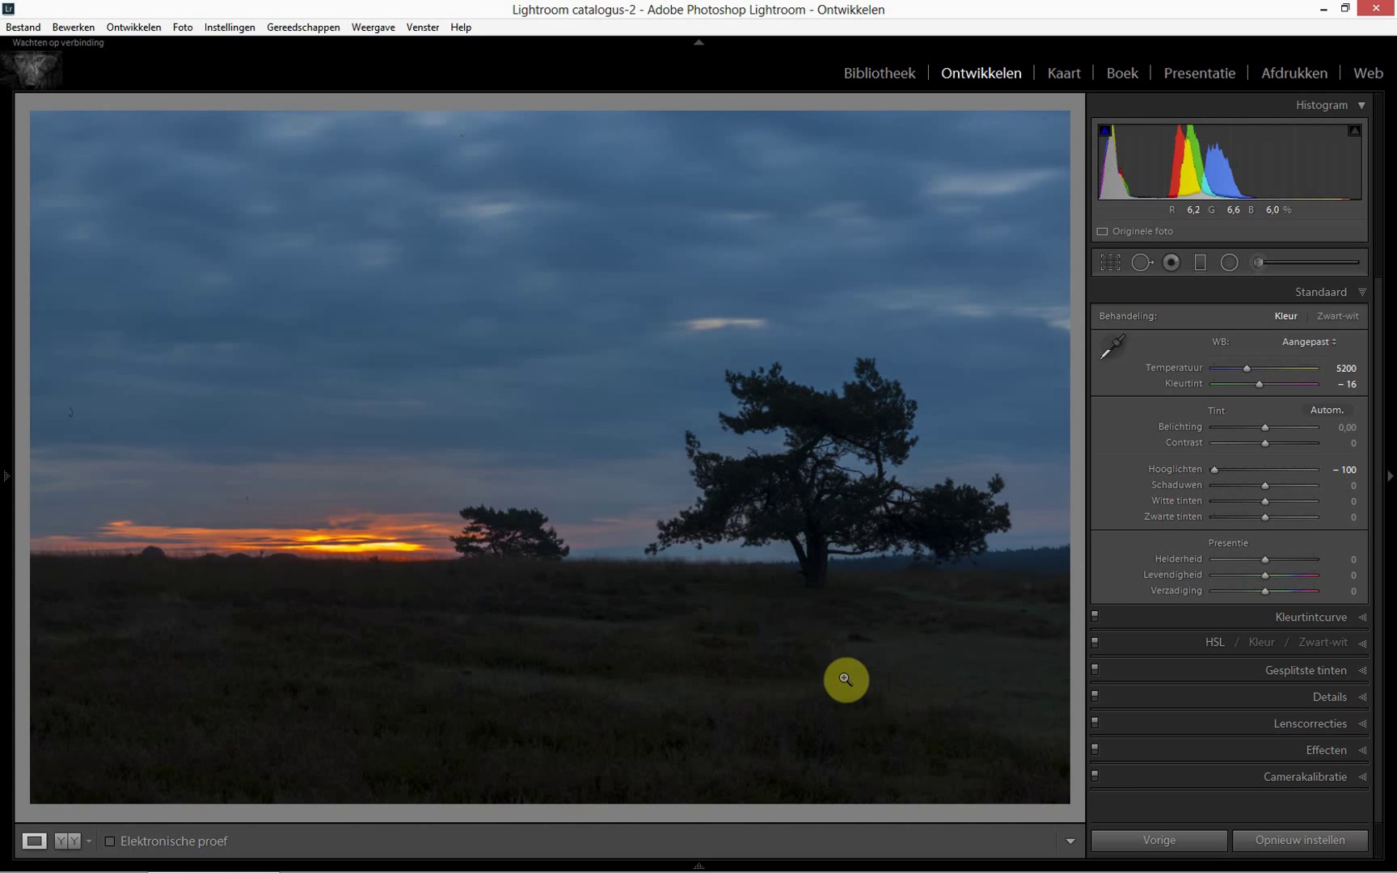
pyautogui.moveTo(1266, 495); pyautogui.dragTo(1288, 500)
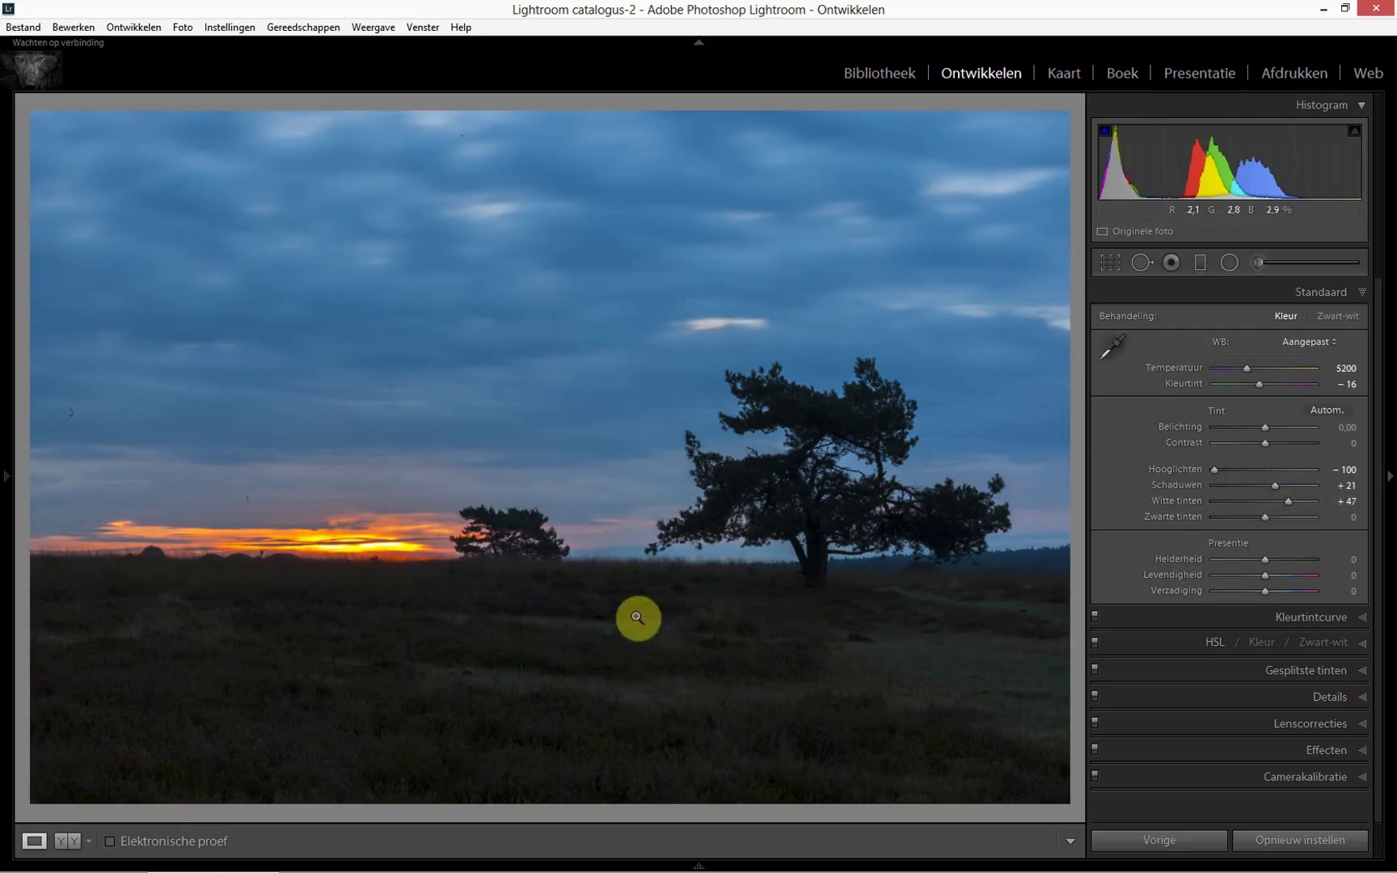
pyautogui.moveTo(1268, 522); pyautogui.dragTo(1263, 521)
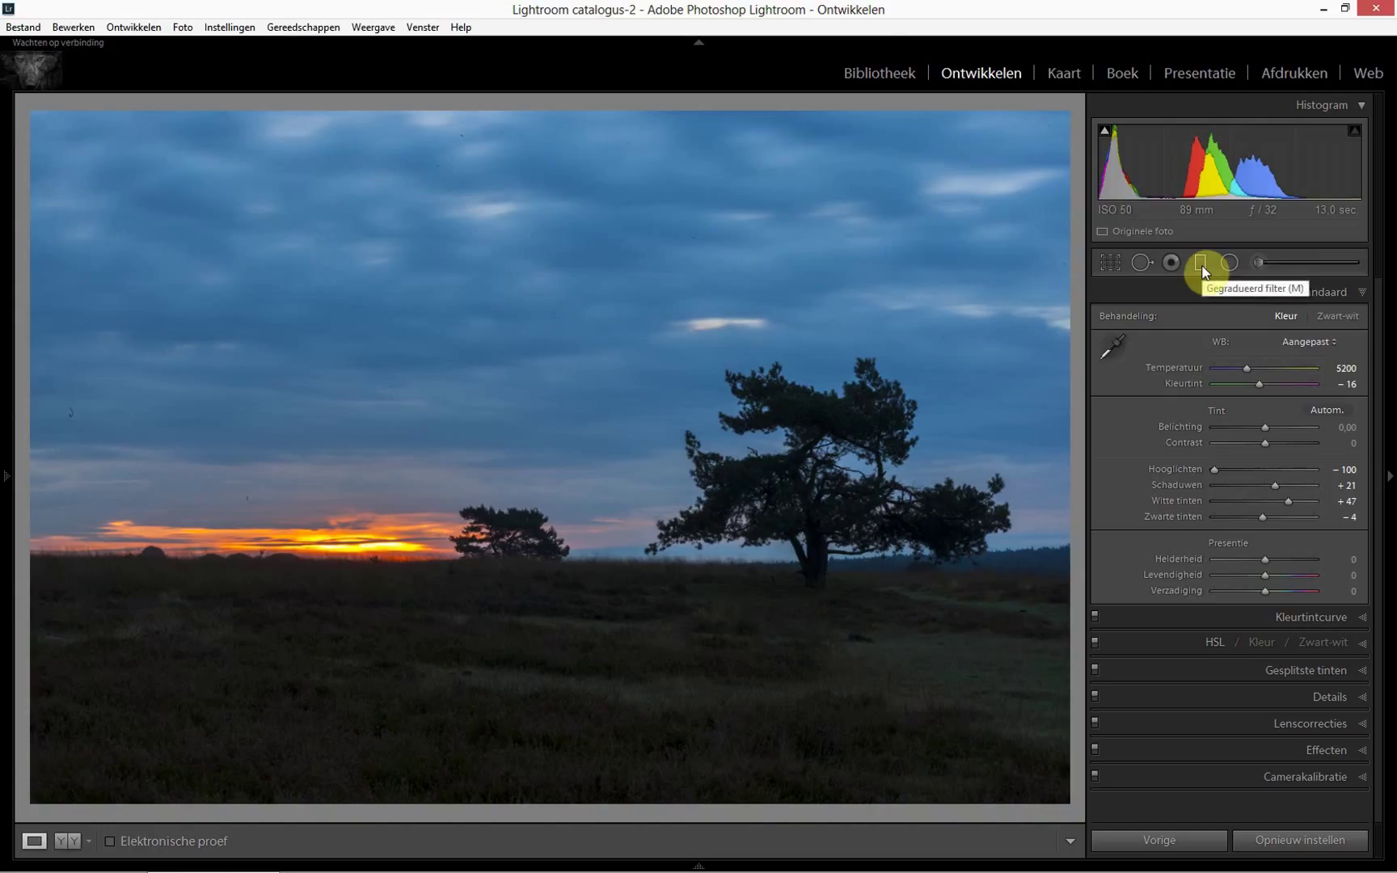
# Reset local effect amounts to zero and drag a graduated filter over the sunset photo's horizon band.
pyautogui.click(1265, 264)
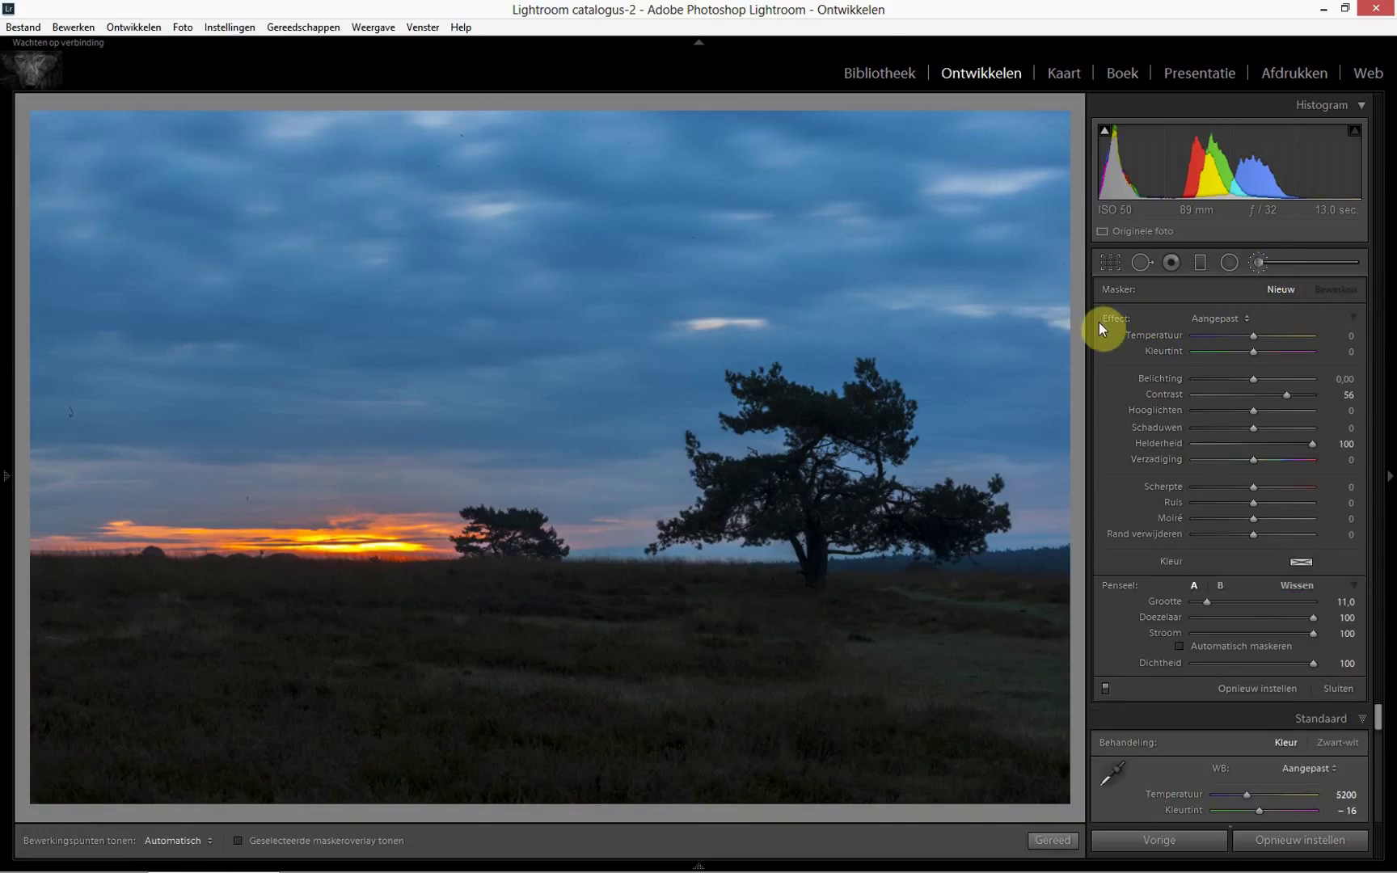
pyautogui.doubleClick(1110, 317)
pyautogui.click(1227, 265)
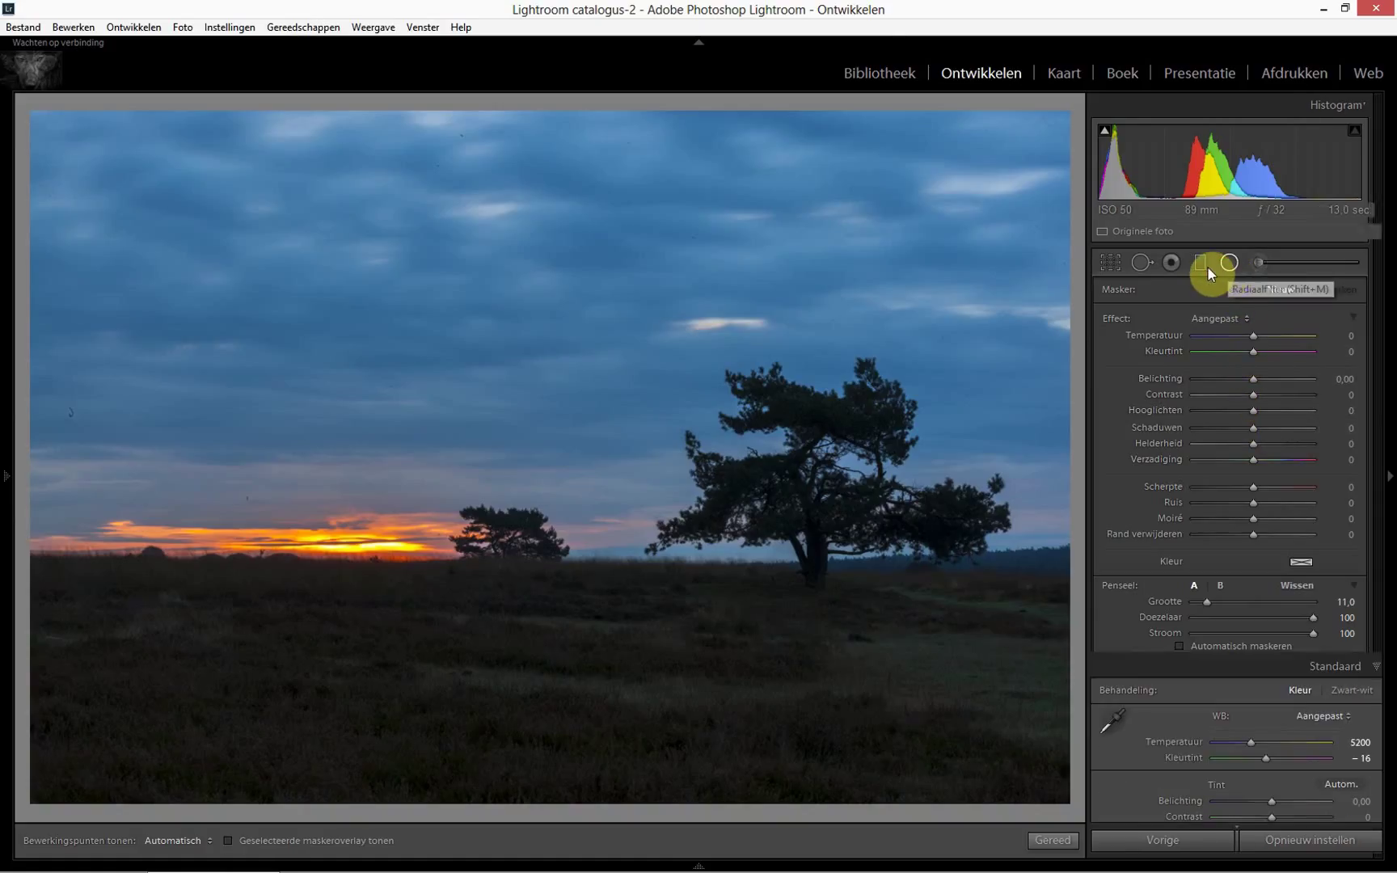
pyautogui.click(1202, 266)
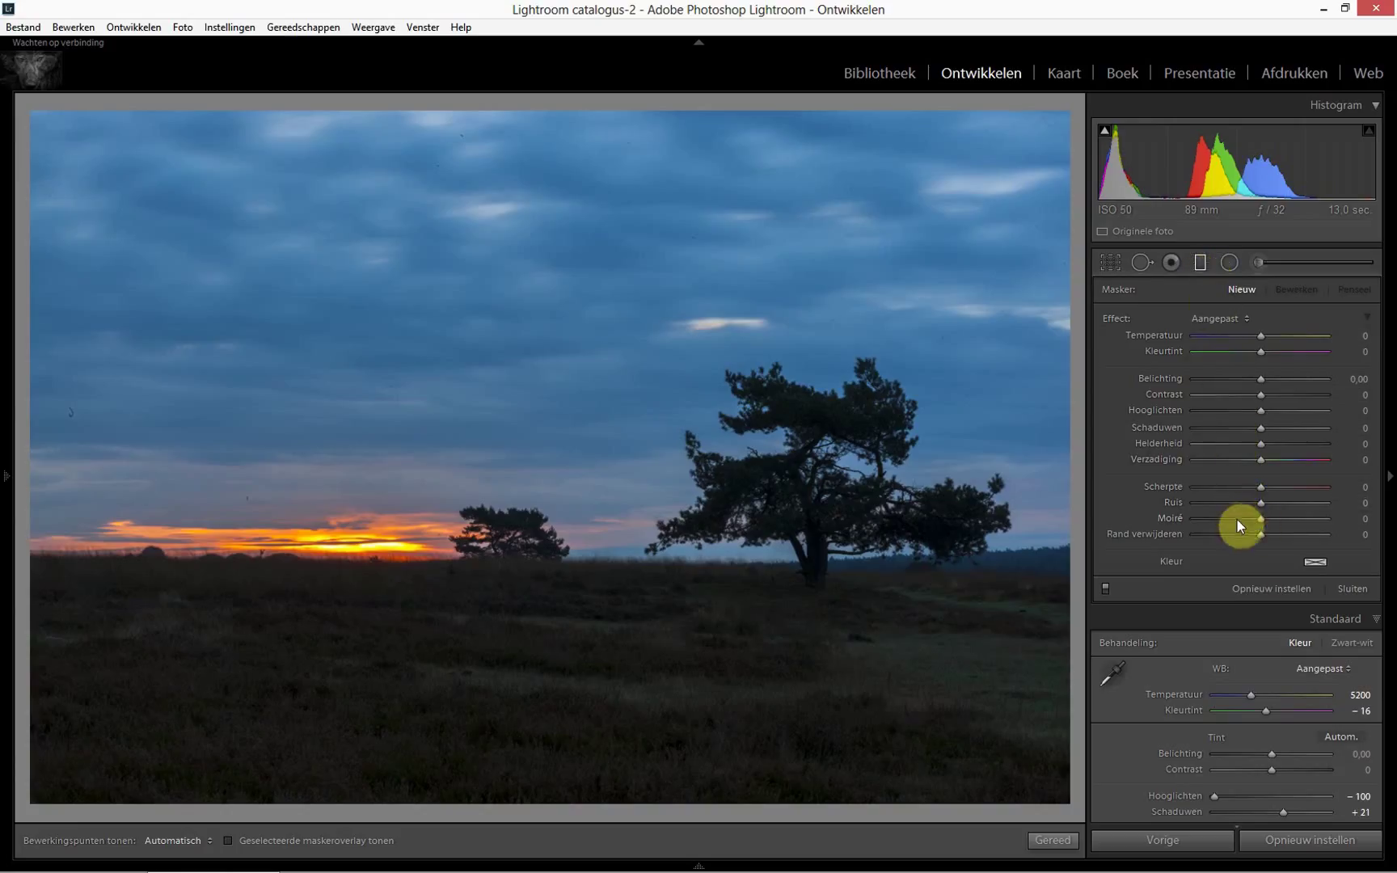
pyautogui.click(1262, 267)
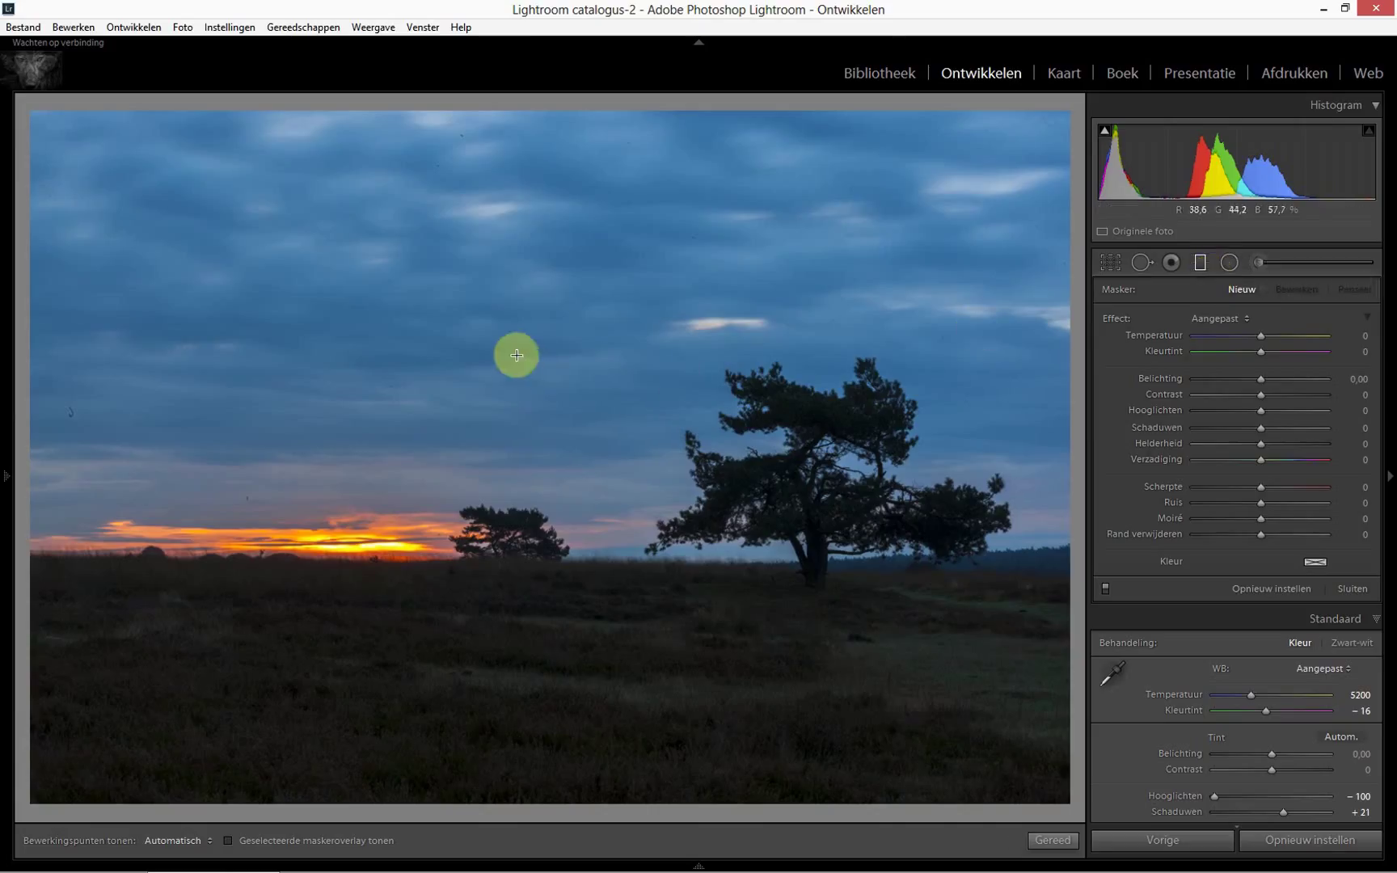
pyautogui.click(1202, 264)
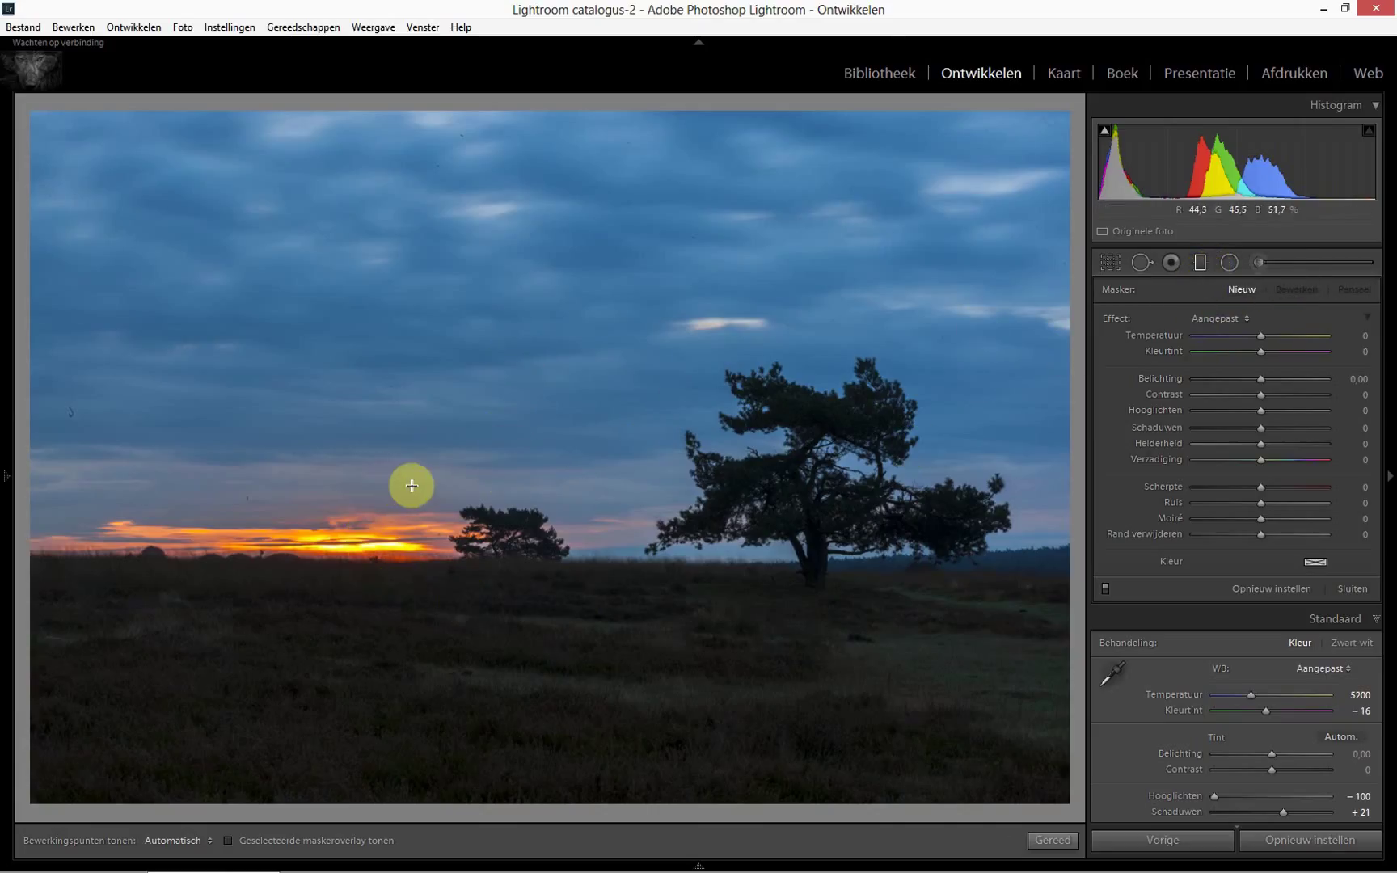
pyautogui.moveTo(477, 491); pyautogui.dragTo(475, 577)
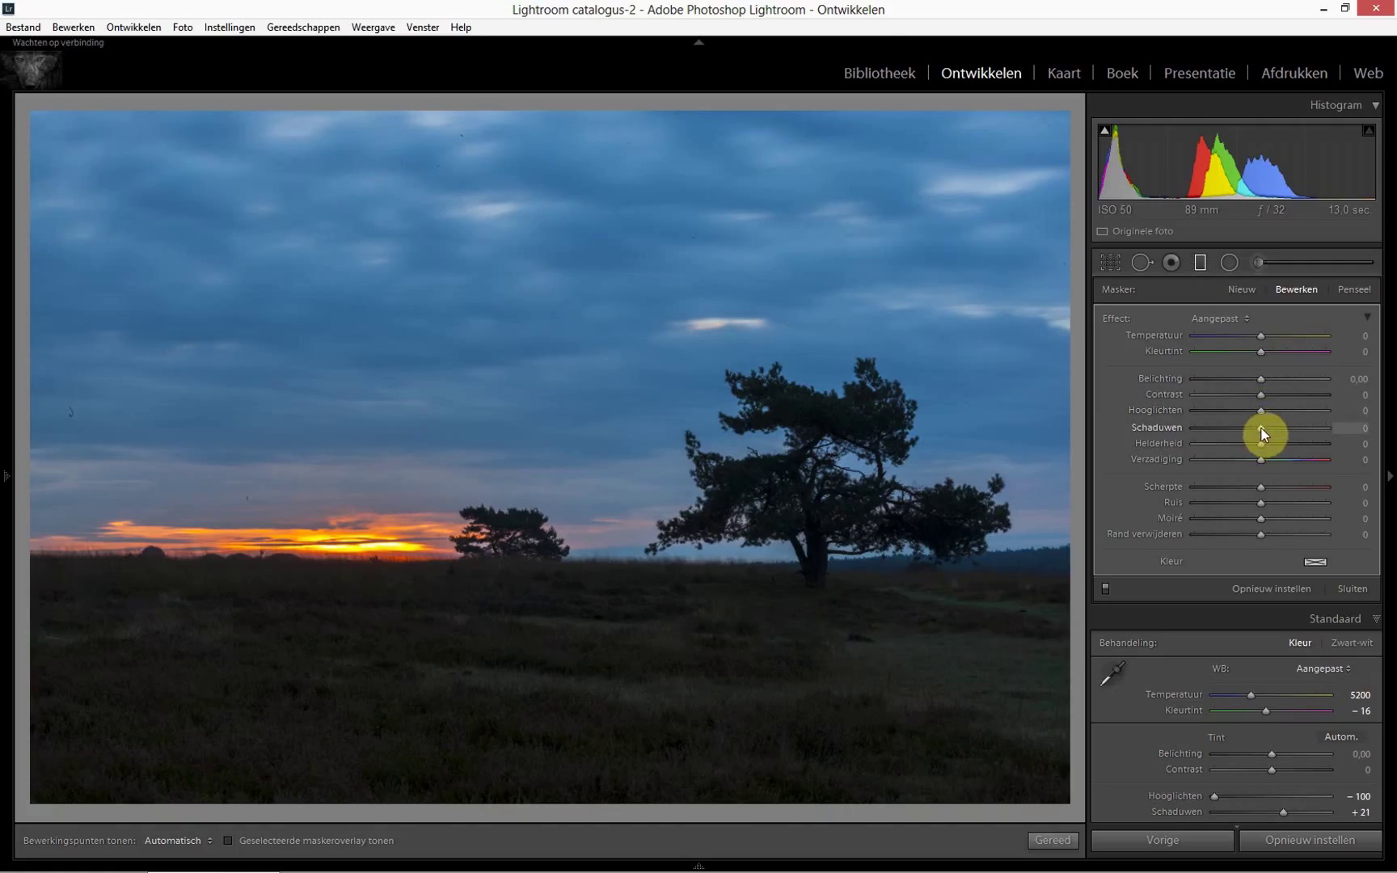
# Give the sky filter clarity +77 and contrast +45 with shadows at 0, and close it.
pyautogui.moveTo(1264, 433)
pyautogui.mouseDown()
pyautogui.moveTo(1311, 431)
pyautogui.moveTo(1257, 431)
pyautogui.mouseUp()
pyautogui.doubleClick(1269, 424)
pyautogui.moveTo(1264, 446)
pyautogui.mouseDown()
pyautogui.moveTo(1327, 451)
pyautogui.moveTo(1313, 453)
pyautogui.mouseUp()
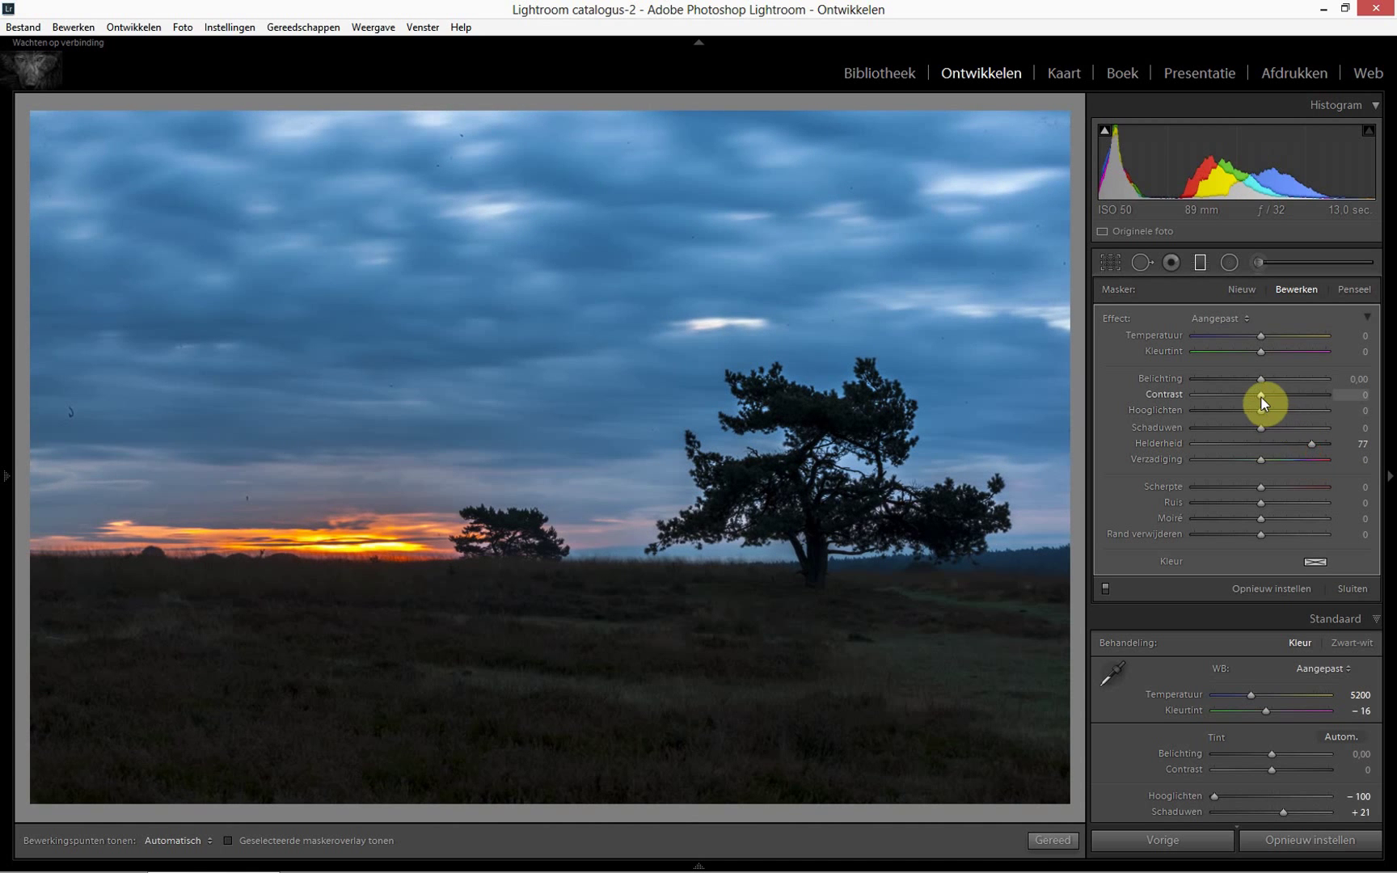
pyautogui.moveTo(1267, 401); pyautogui.dragTo(1294, 407)
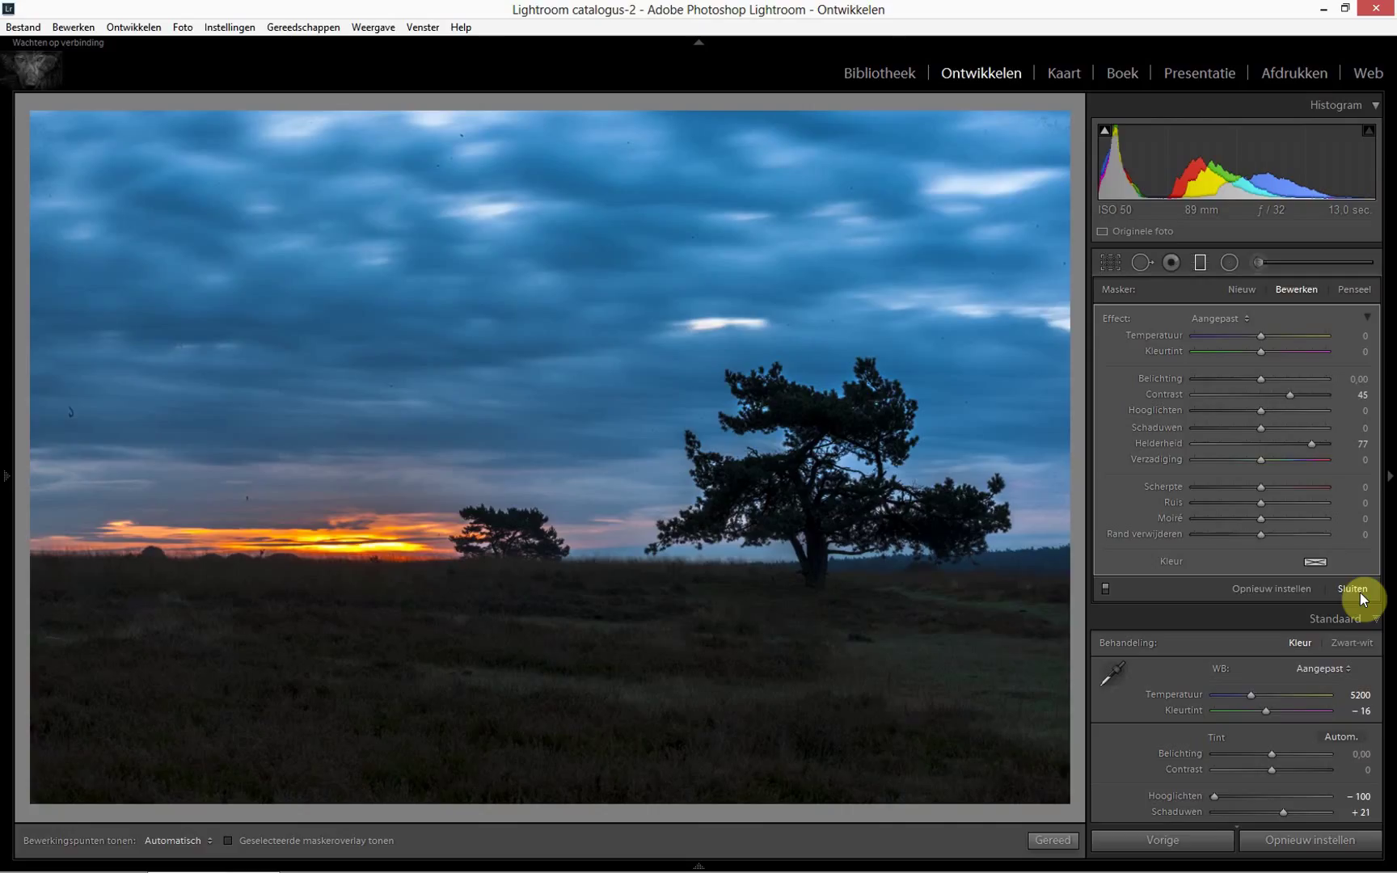
pyautogui.click(1353, 589)
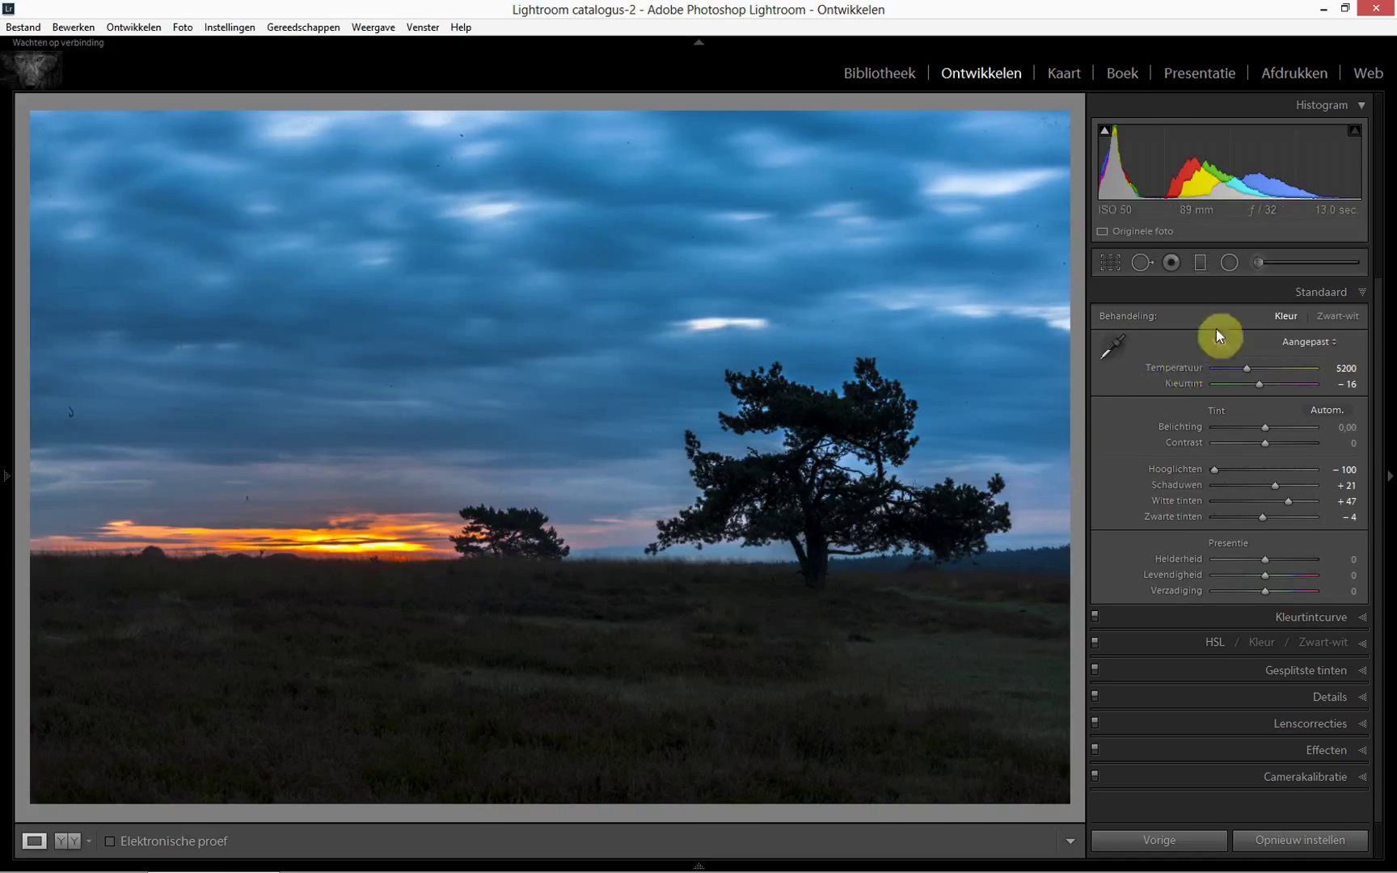
# Paint an adjustment brush with clarity 52 and sharpness 62 over the trees, then raise shadows to +79.
pyautogui.click(1261, 263)
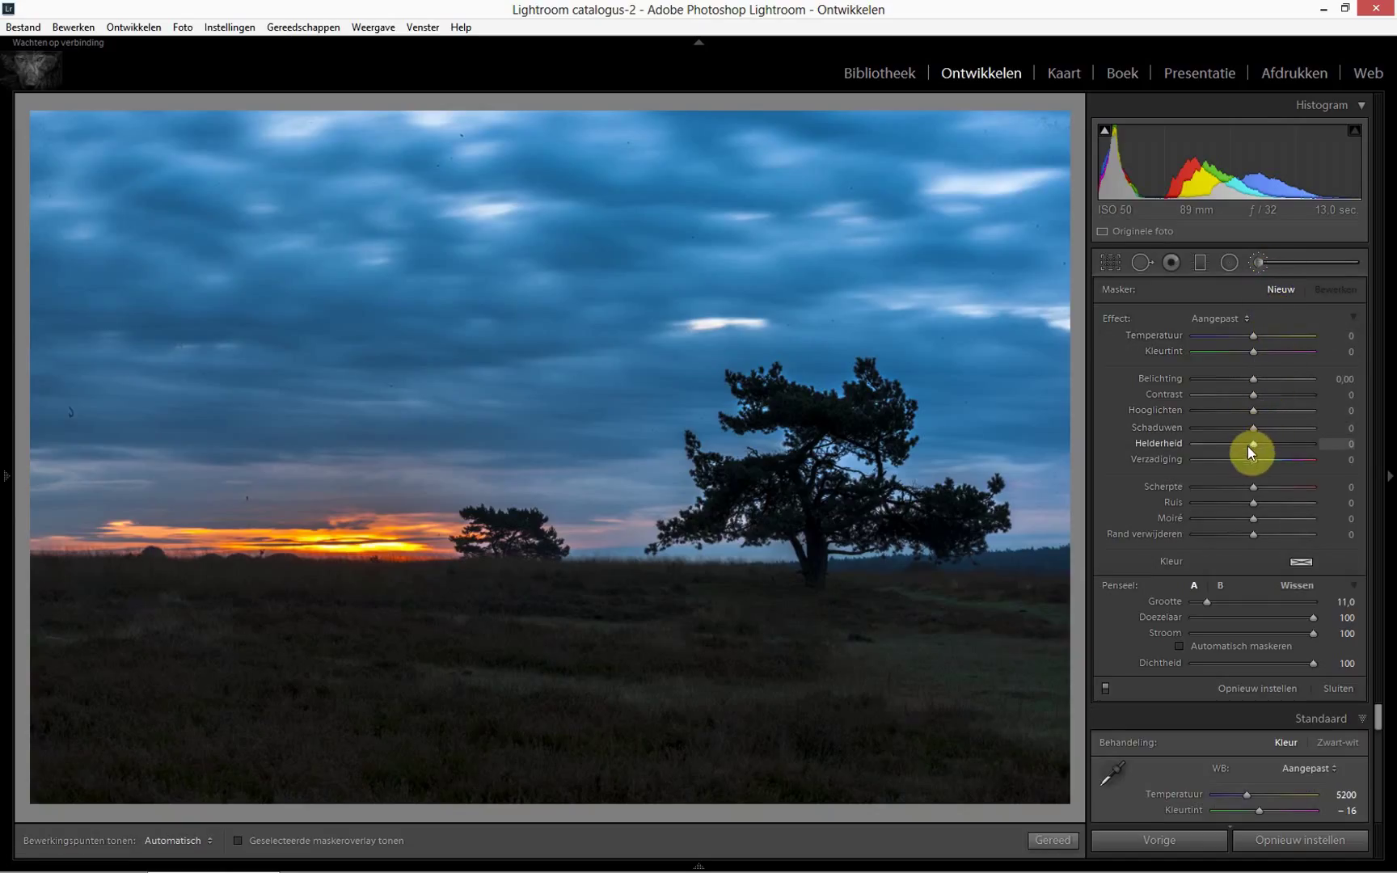
pyautogui.moveTo(1254, 444)
pyautogui.mouseDown()
pyautogui.moveTo(1282, 444)
pyautogui.moveTo(1292, 493)
pyautogui.mouseUp()
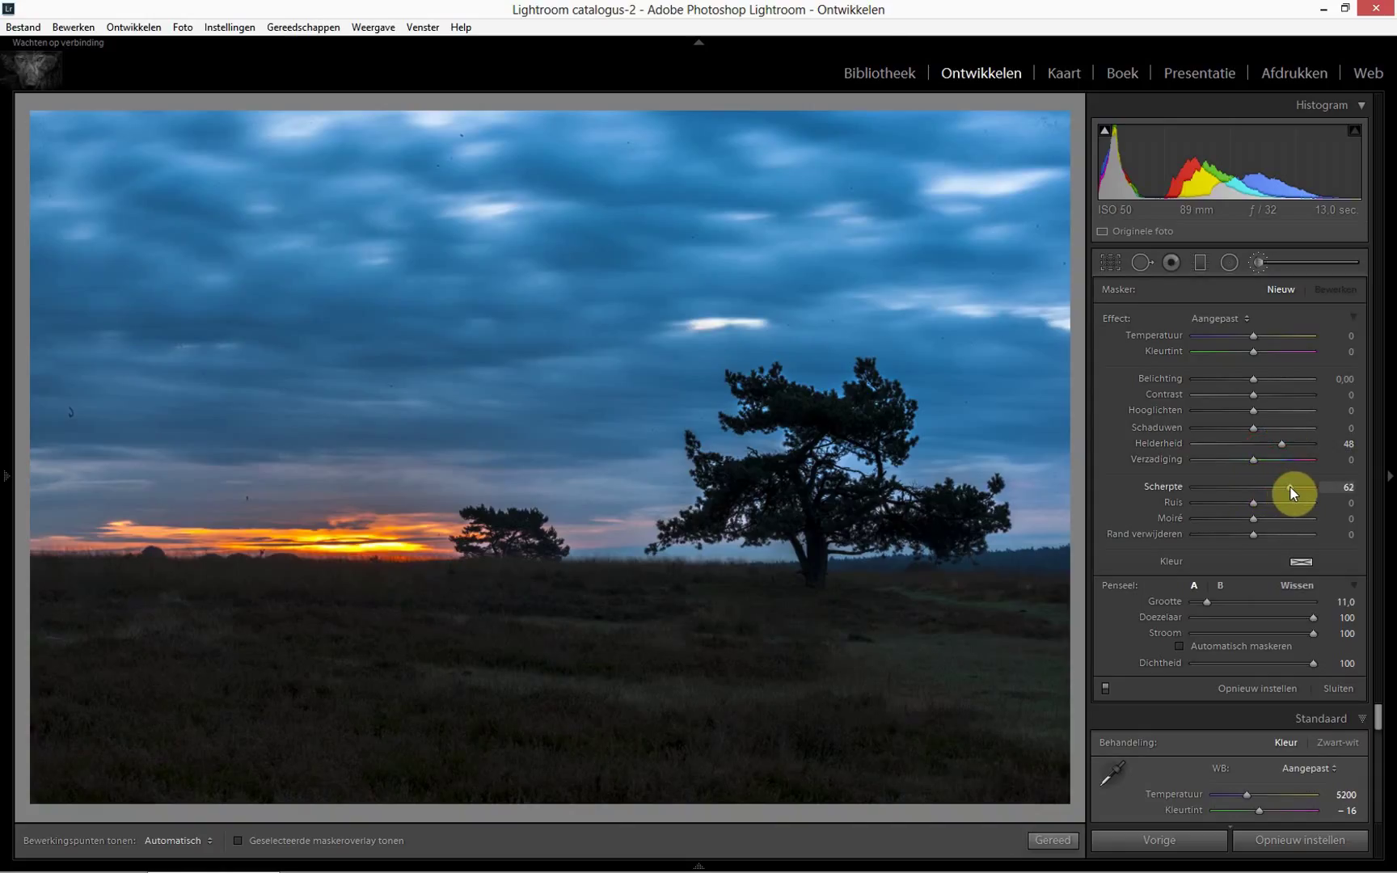
pyautogui.moveTo(1281, 444); pyautogui.dragTo(1285, 444)
pyautogui.moveTo(963, 518); pyautogui.dragTo(843, 513)
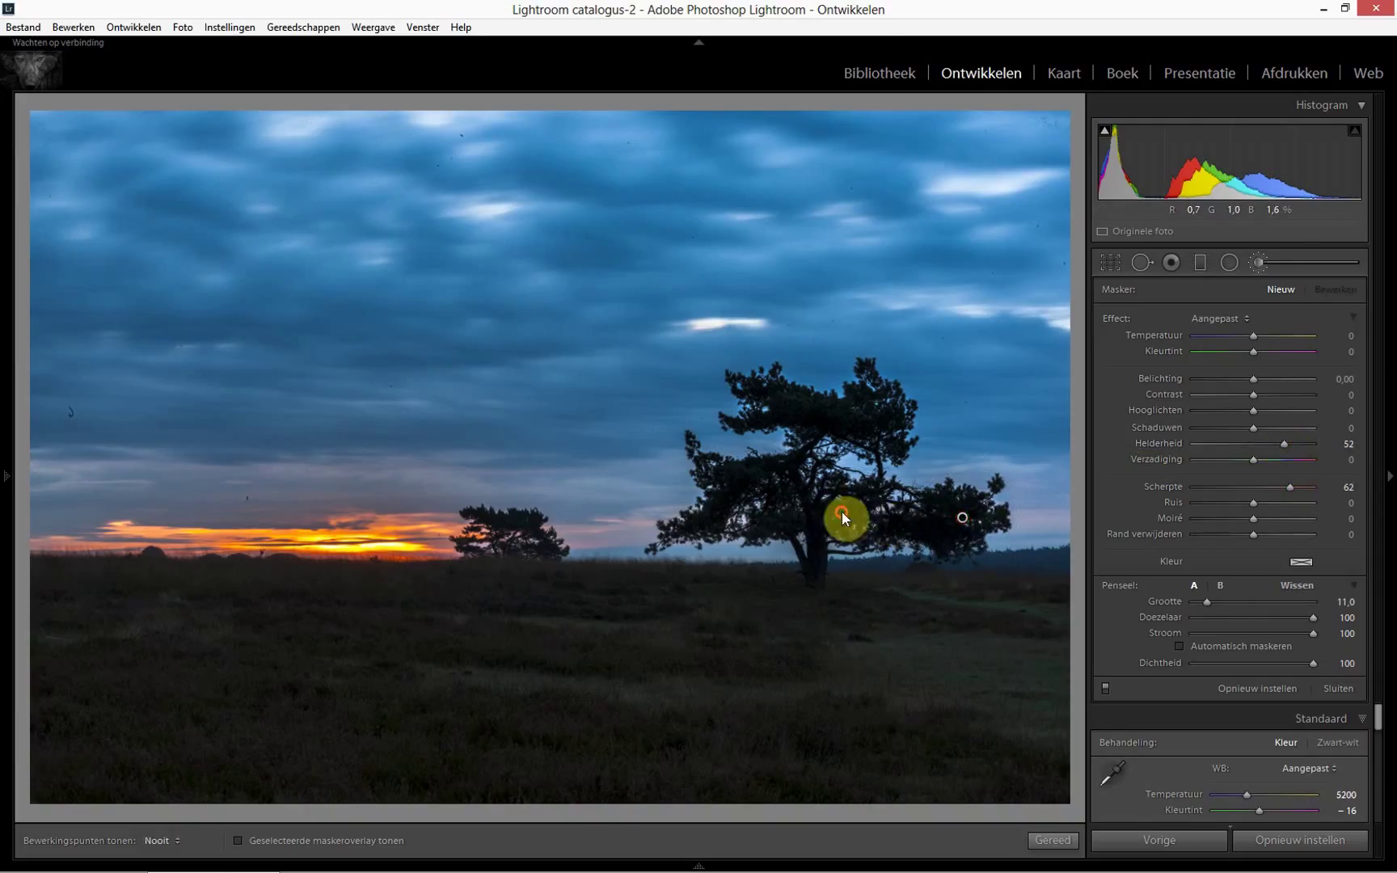
pyautogui.scroll(-2, 960, 515)
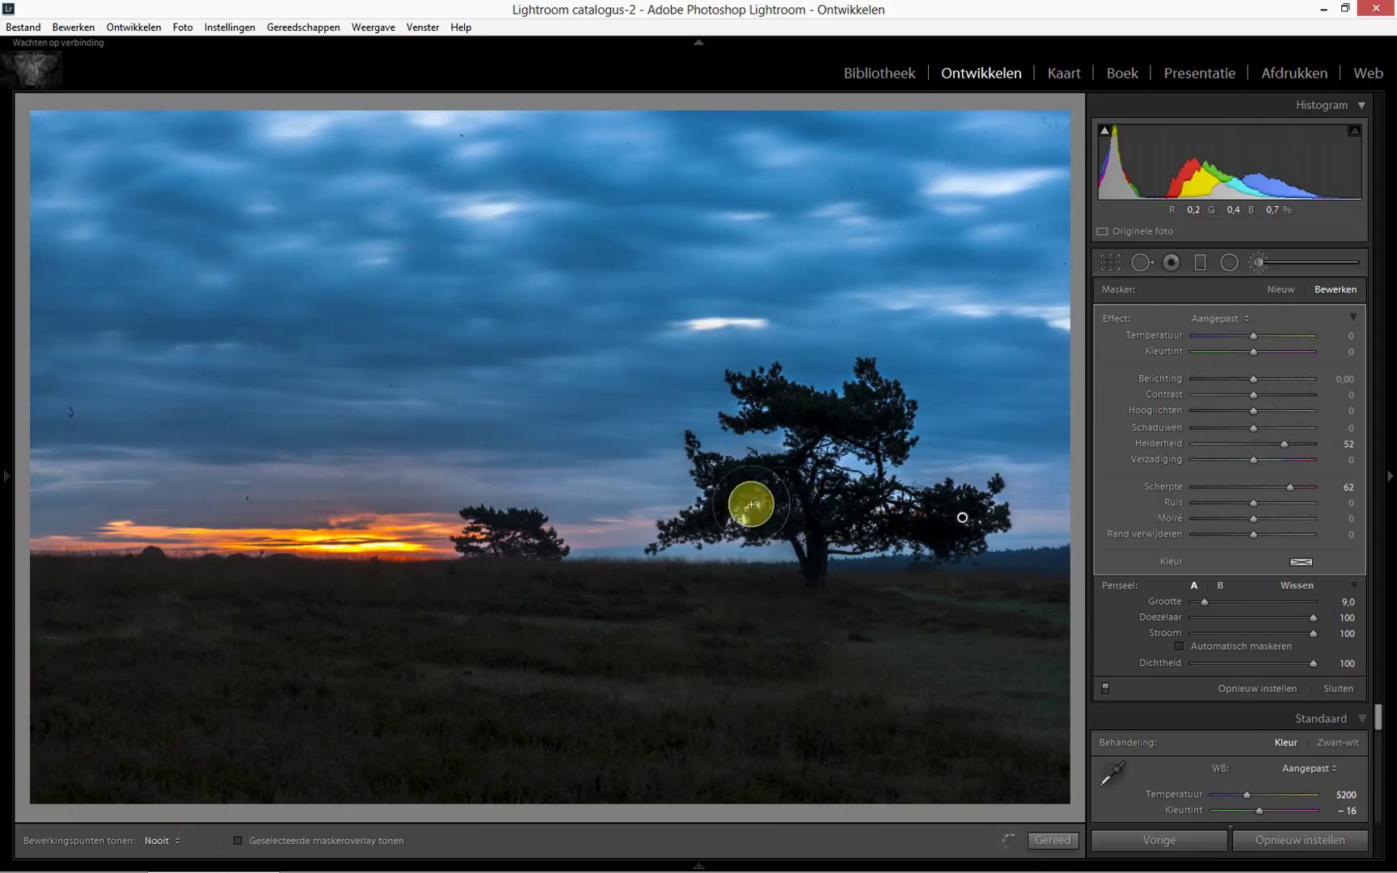
pyautogui.moveTo(751, 505)
pyautogui.mouseDown()
pyautogui.moveTo(692, 508)
pyautogui.moveTo(802, 455)
pyautogui.moveTo(802, 411)
pyautogui.moveTo(876, 396)
pyautogui.moveTo(880, 409)
pyautogui.mouseUp()
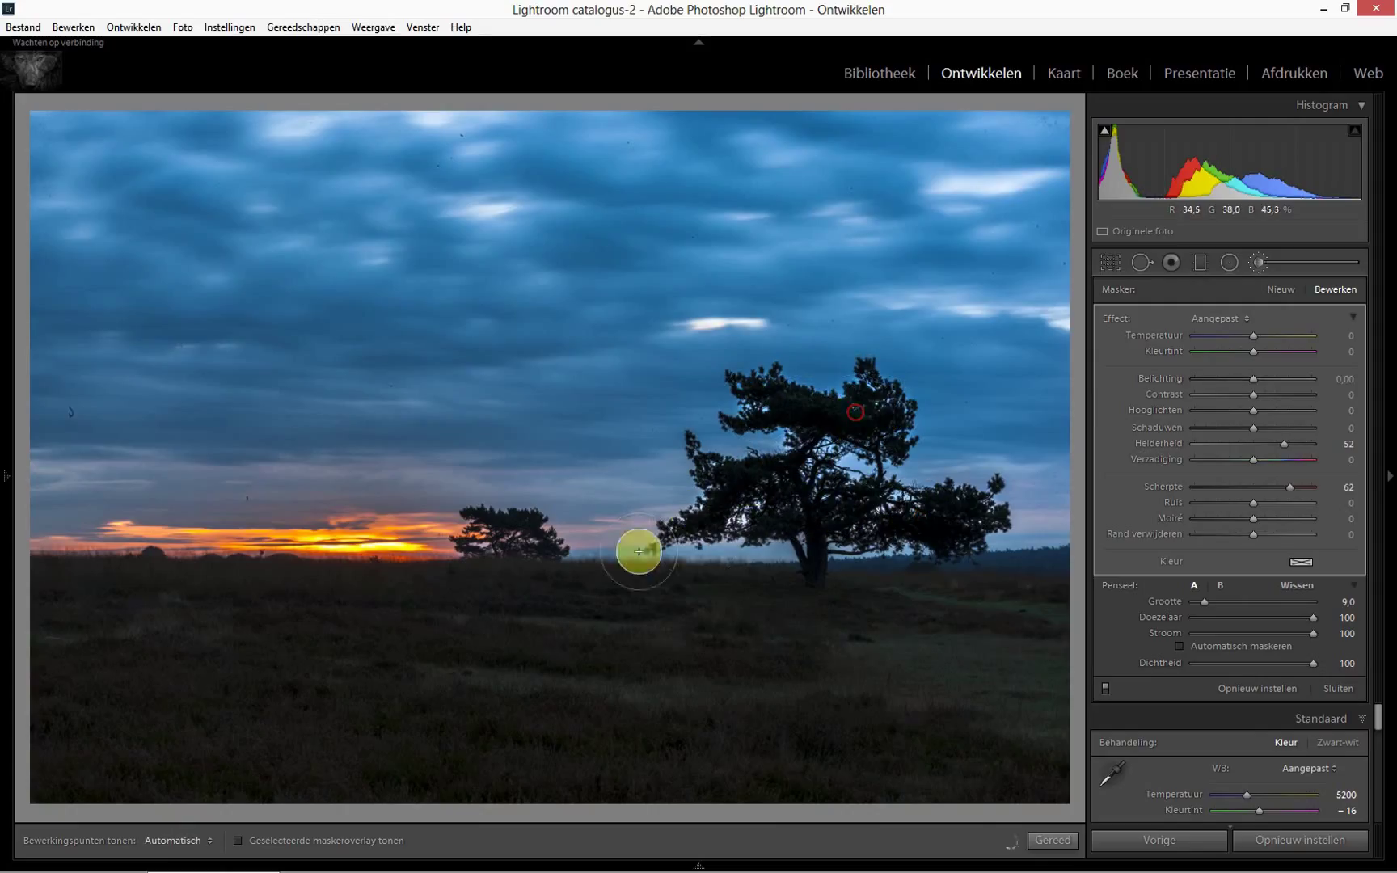
pyautogui.scroll(-2, 543, 537)
pyautogui.press('h')
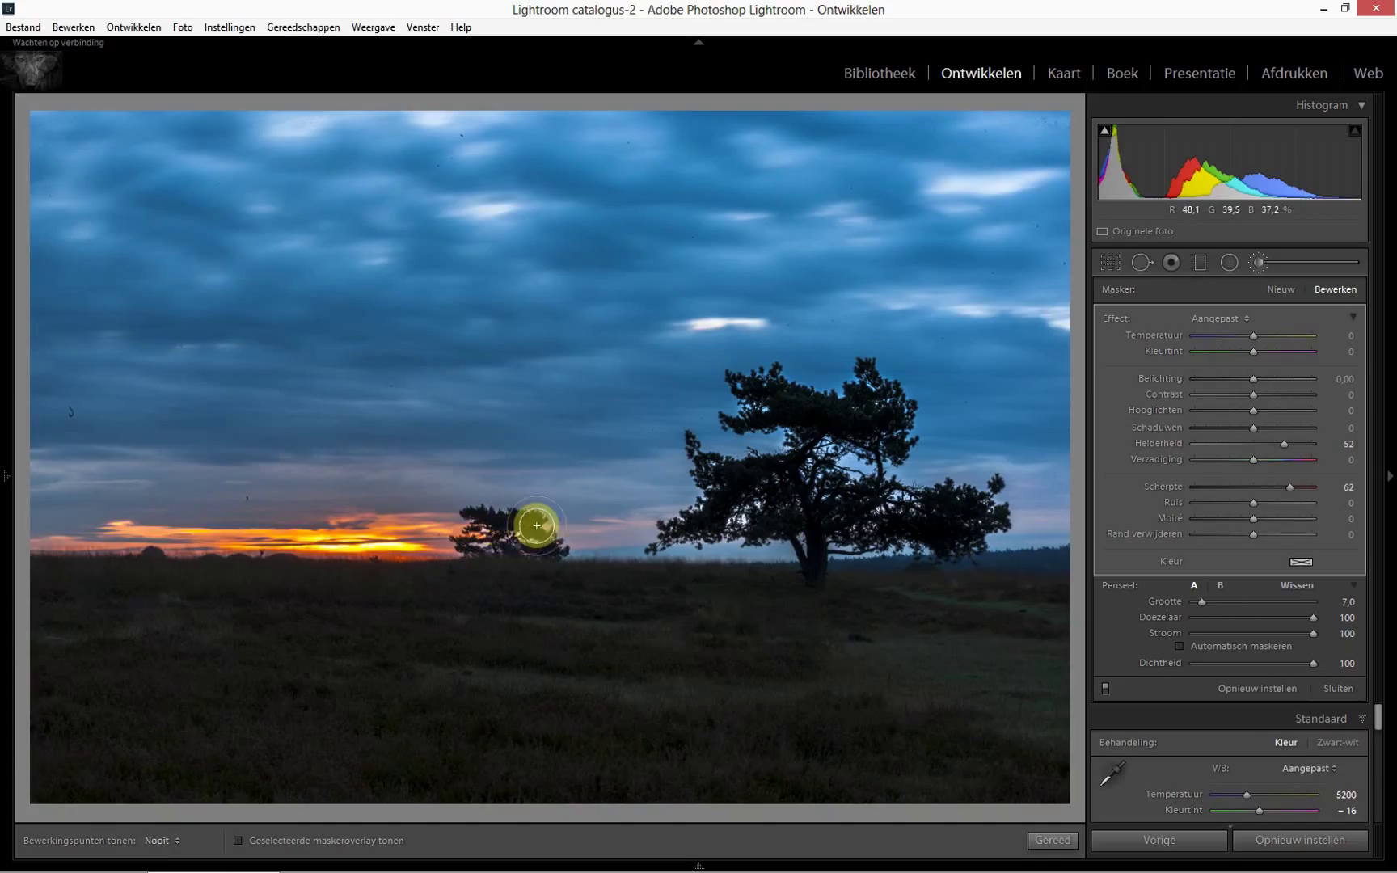
pyautogui.press('h')
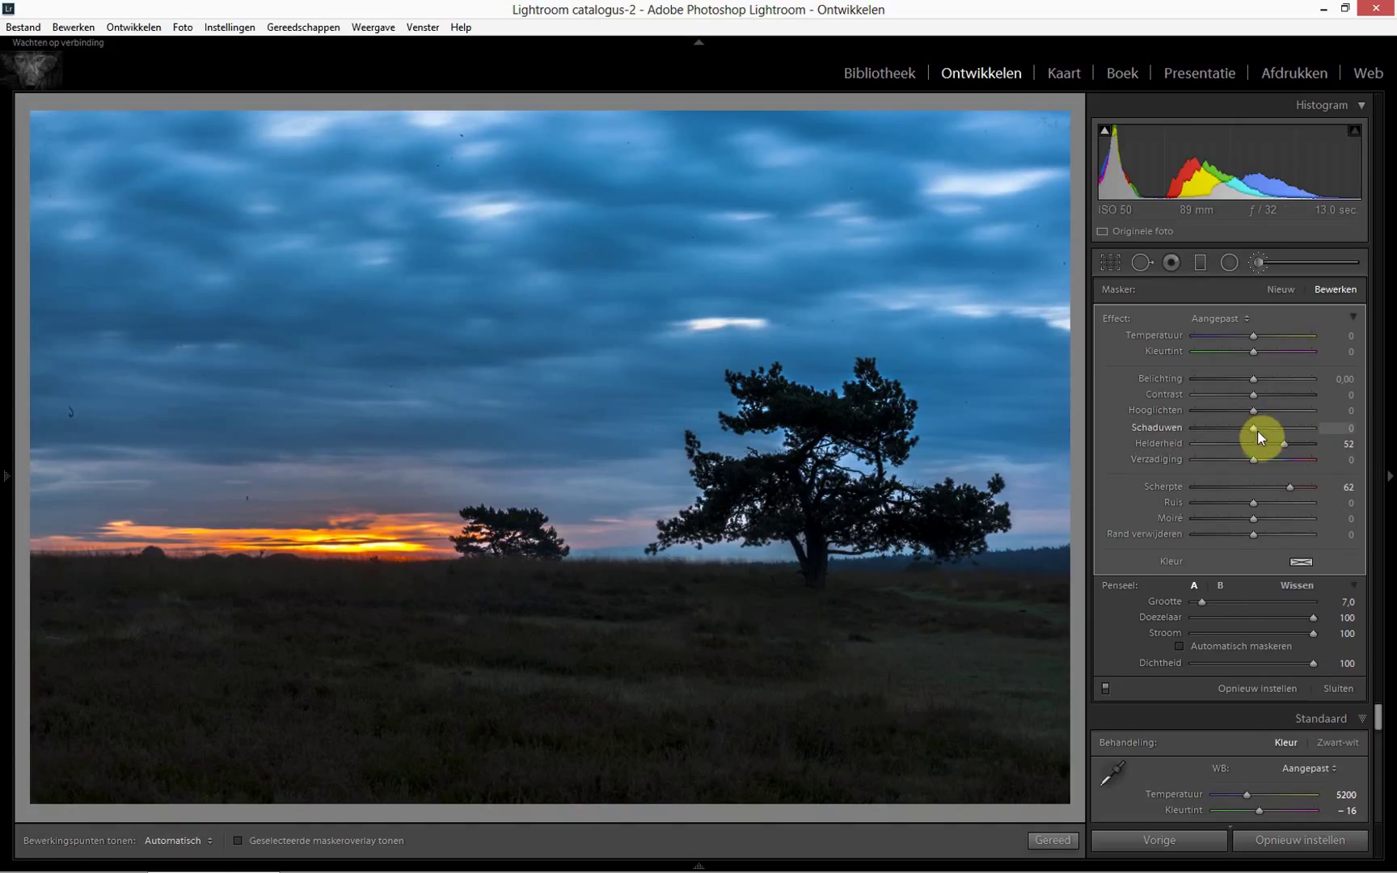
pyautogui.moveTo(1255, 430); pyautogui.dragTo(1301, 429)
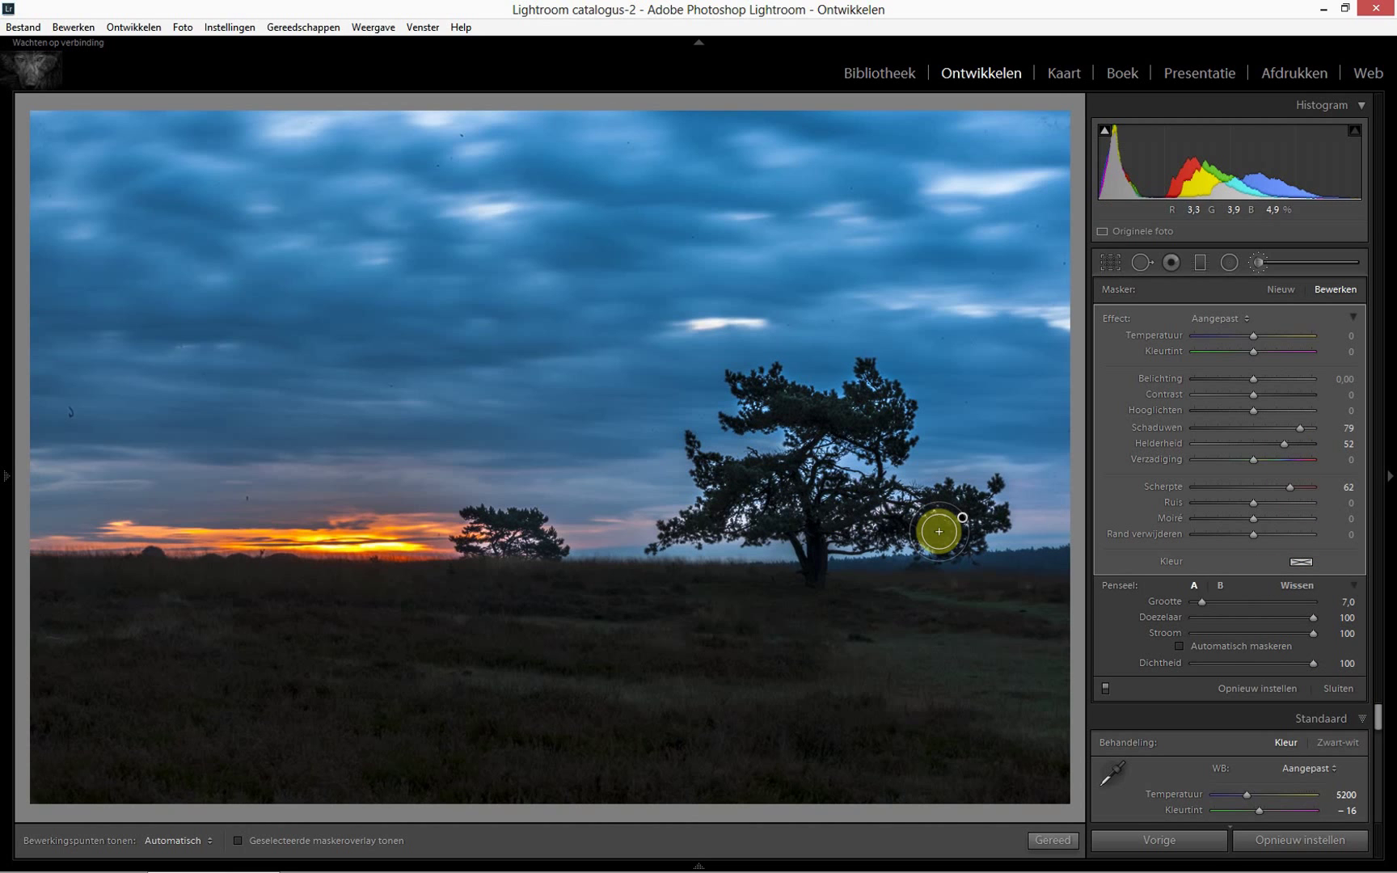
# Close the tree brush panel, toggle the Before view on and off, then return to Library.
pyautogui.click(1340, 689)
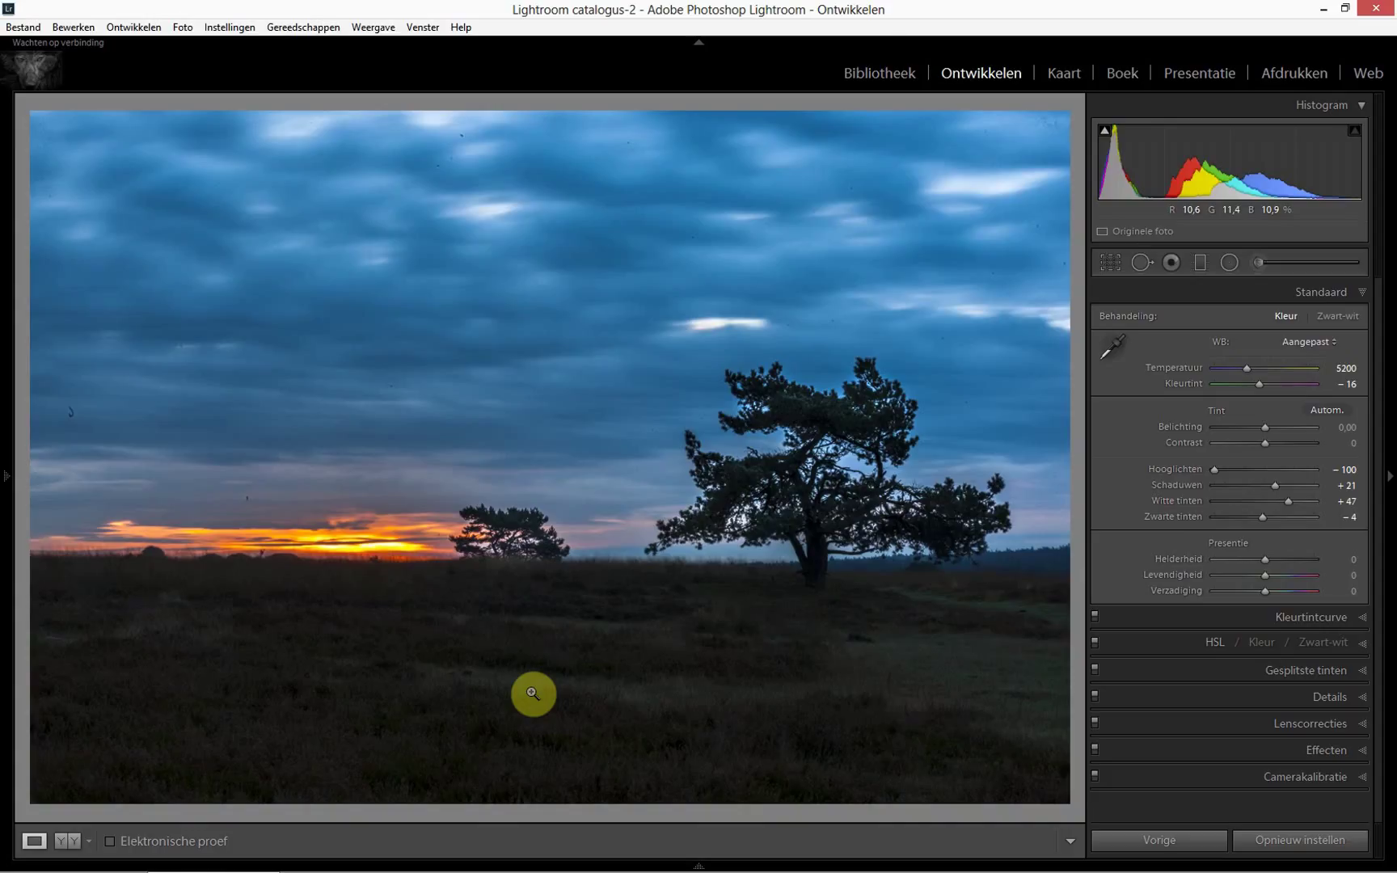
pyautogui.press('\\')
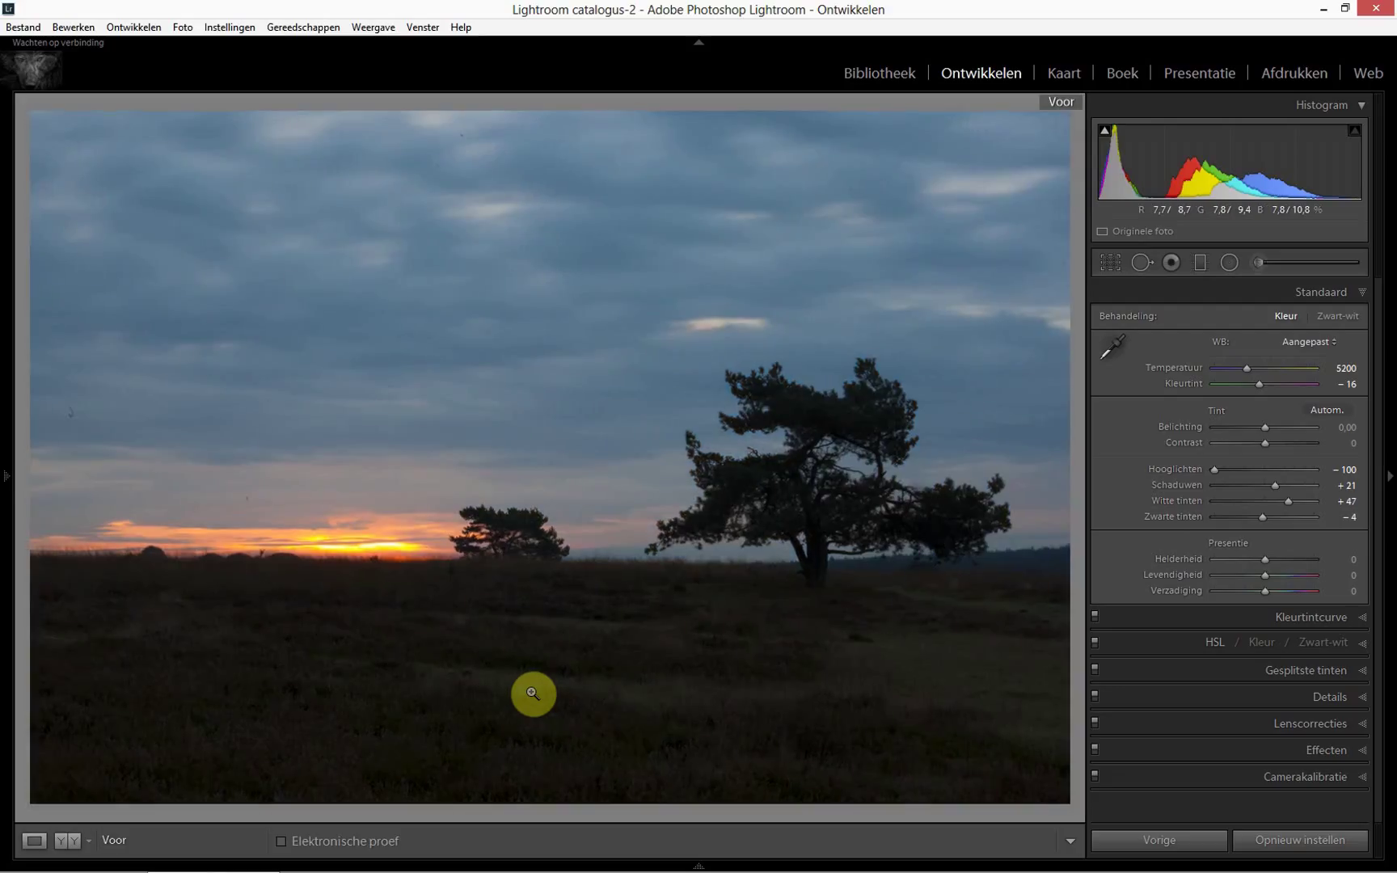
pyautogui.press('\\')
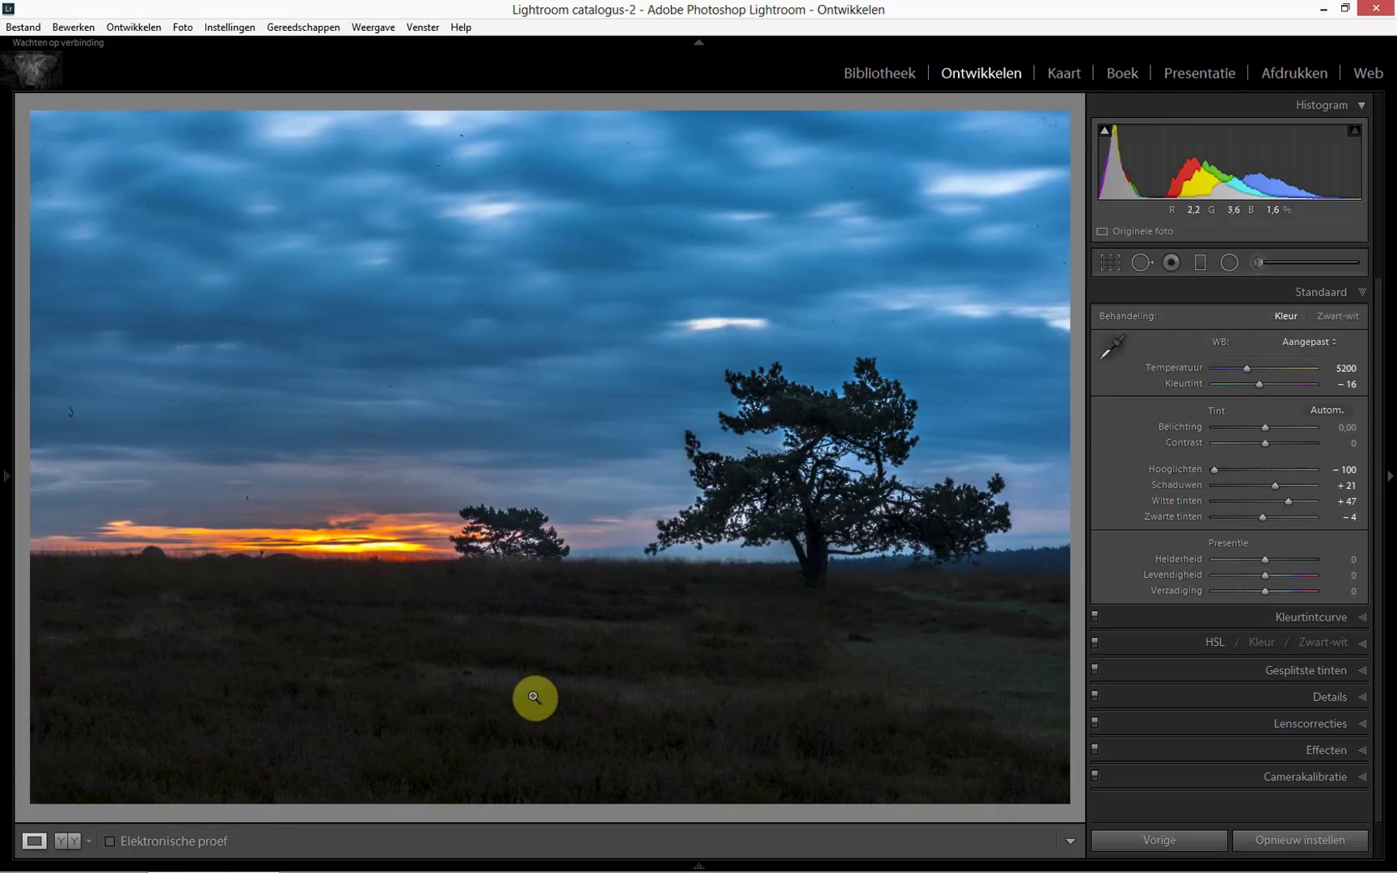
pyautogui.click(895, 78)
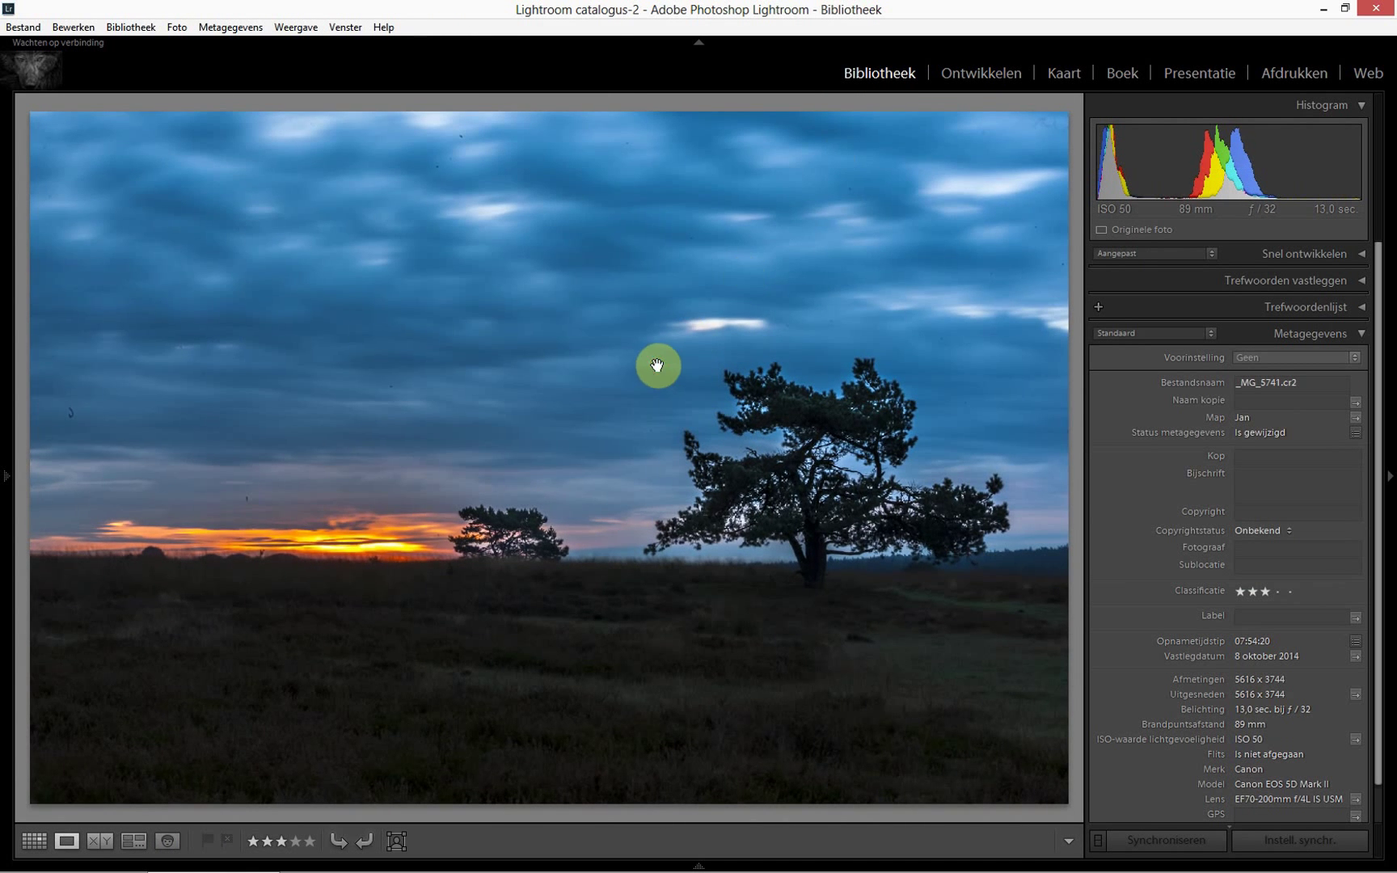
# In Grid view, open the foggy grass photo in Develop (Ontwikkelen).
pyautogui.press('g')
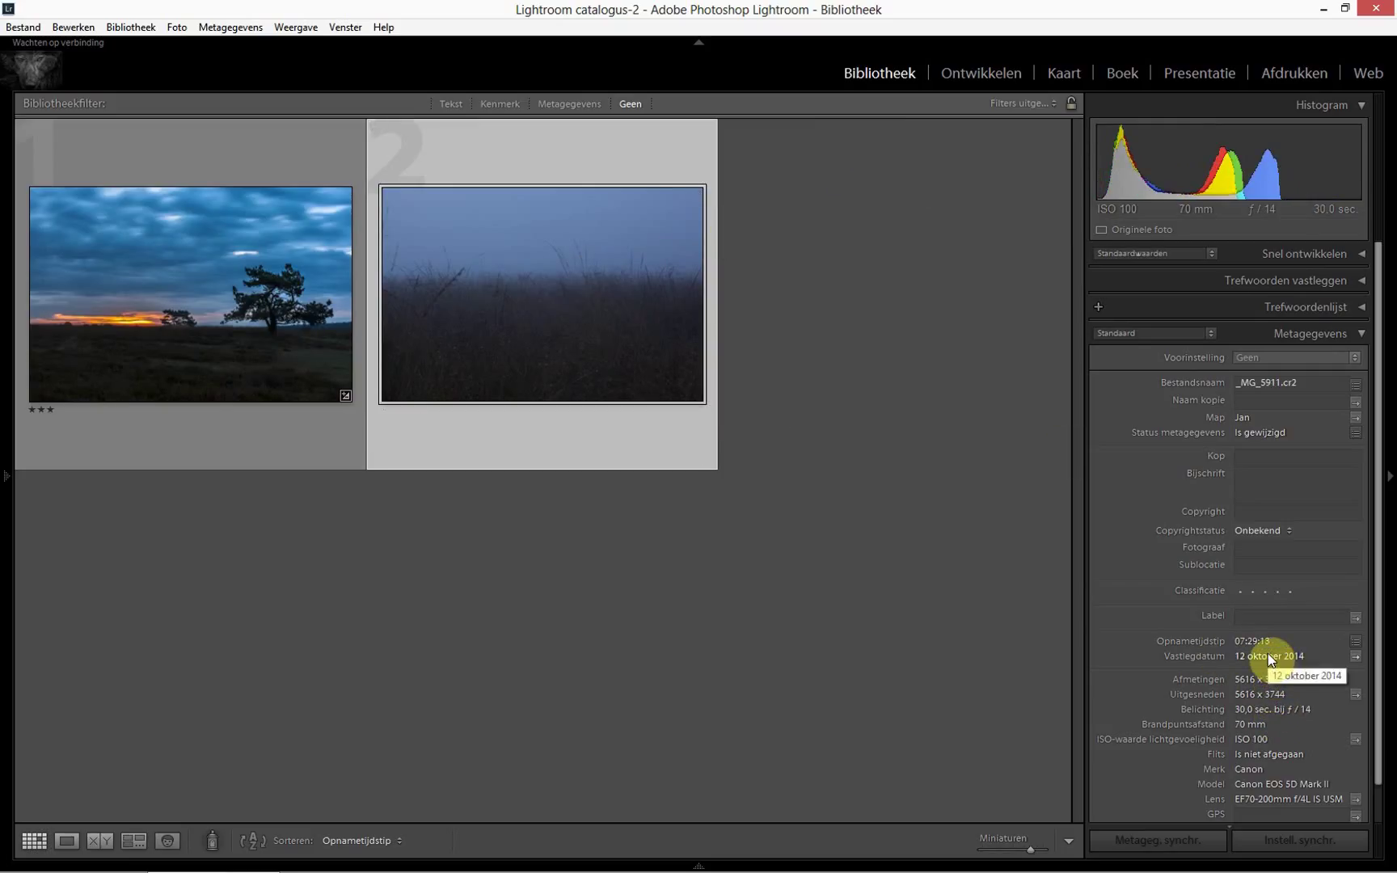
pyautogui.click(988, 78)
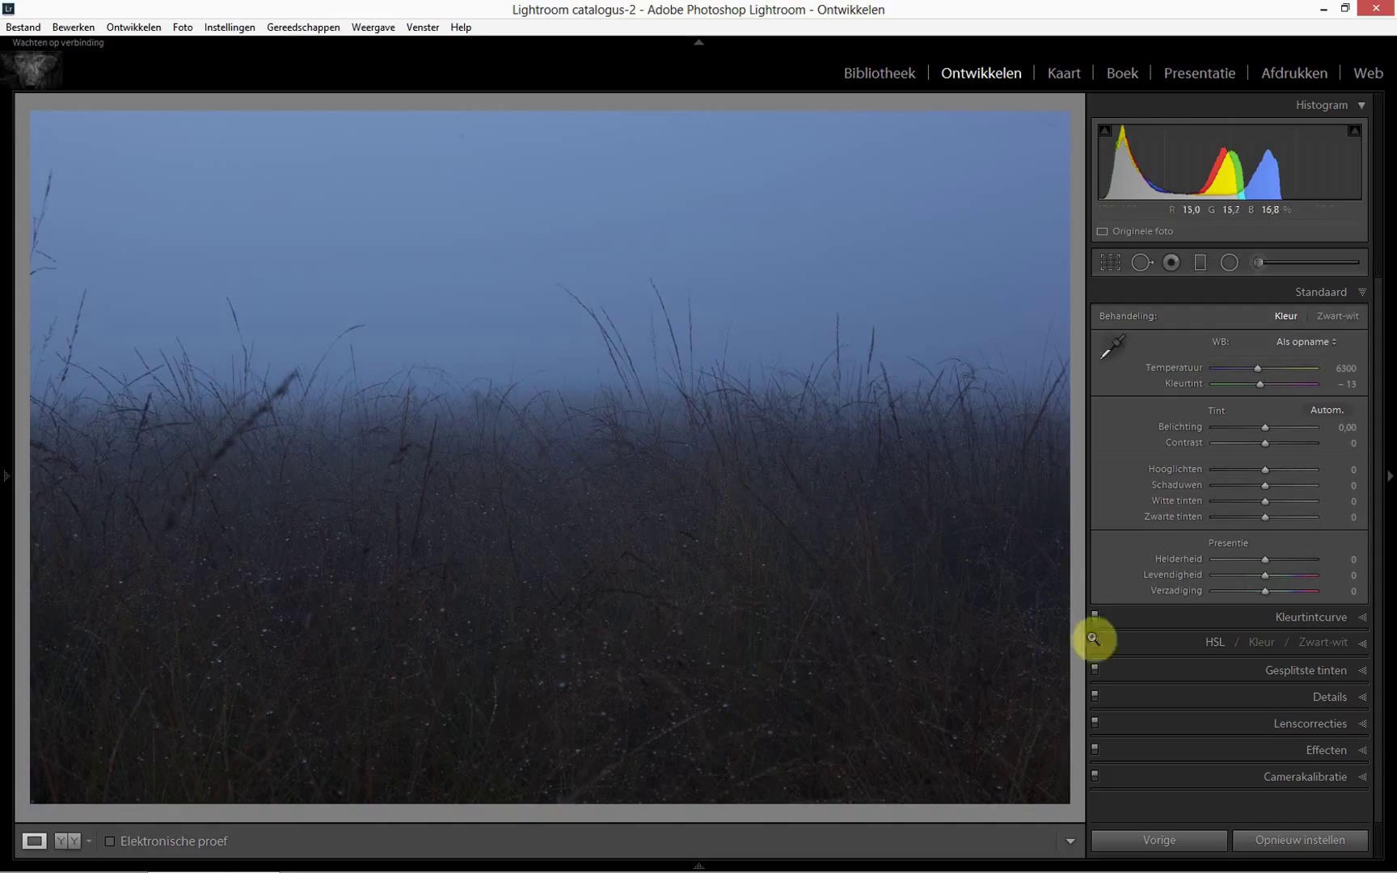
# Enable lens profile and chromatic aberration corrections with constrained crop, and apply Upright Auto.
pyautogui.click(1365, 727)
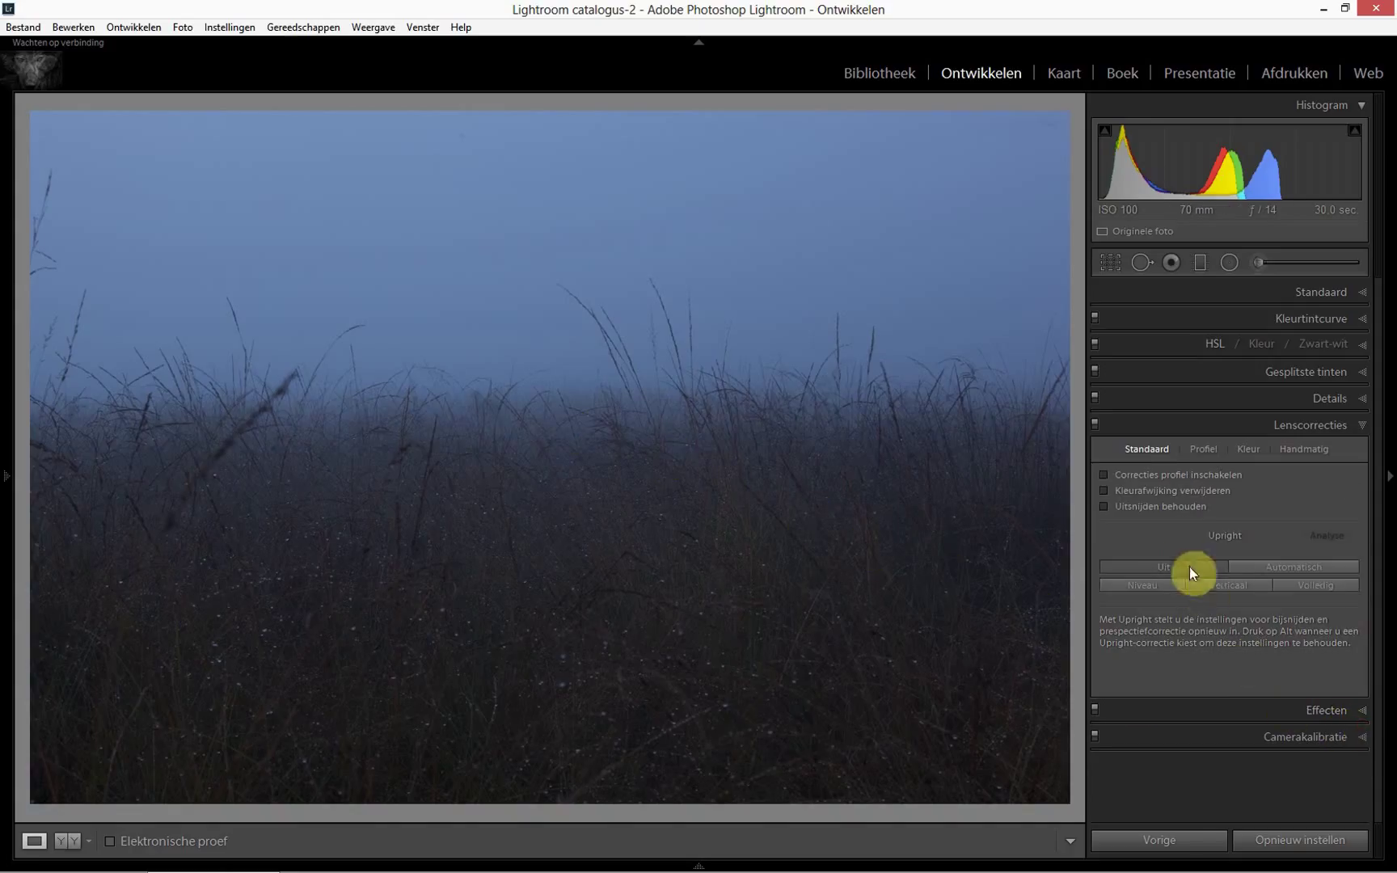
pyautogui.click(1157, 476)
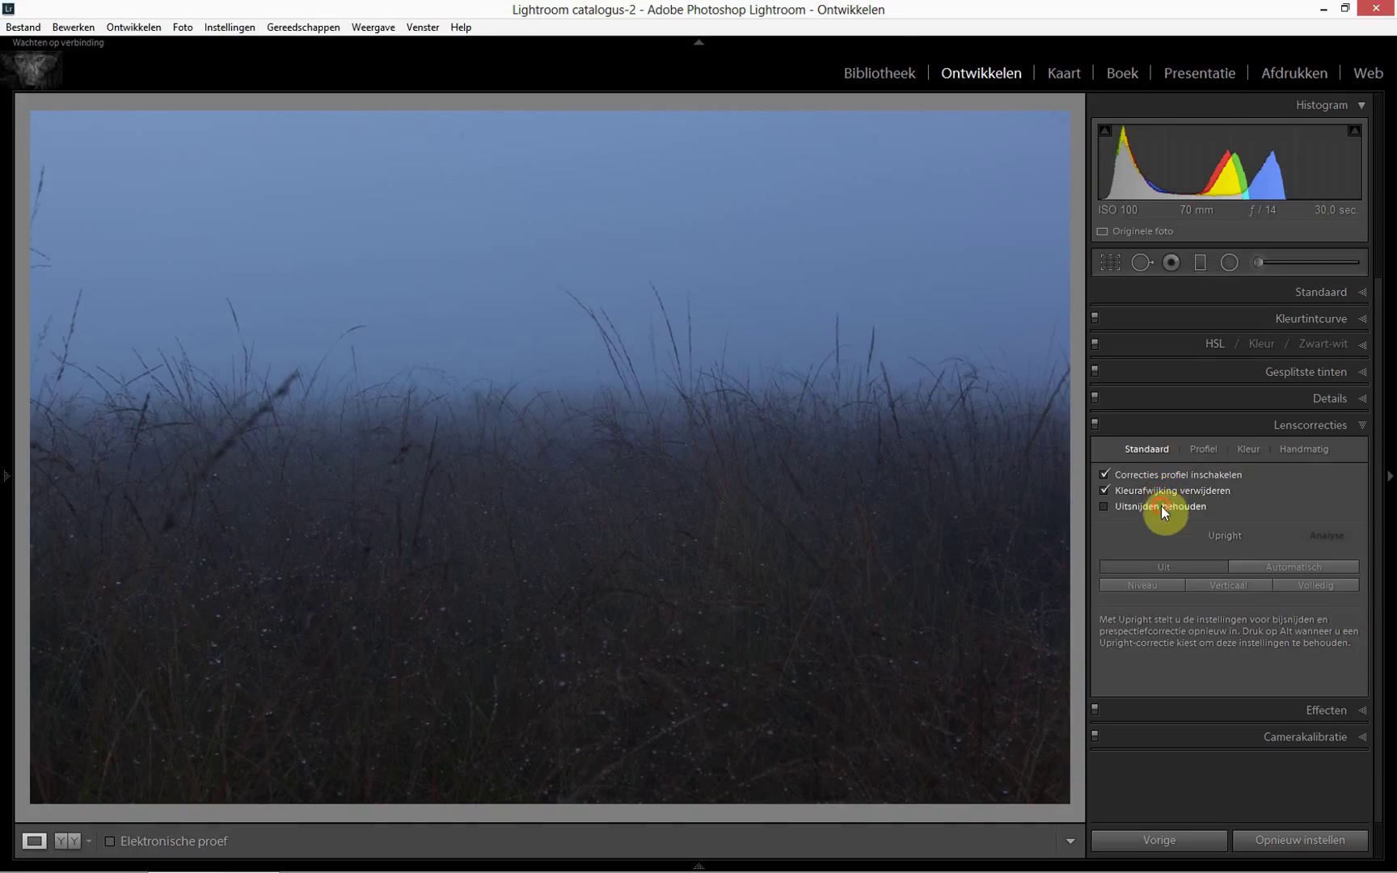
pyautogui.click(1161, 505)
pyautogui.click(1319, 569)
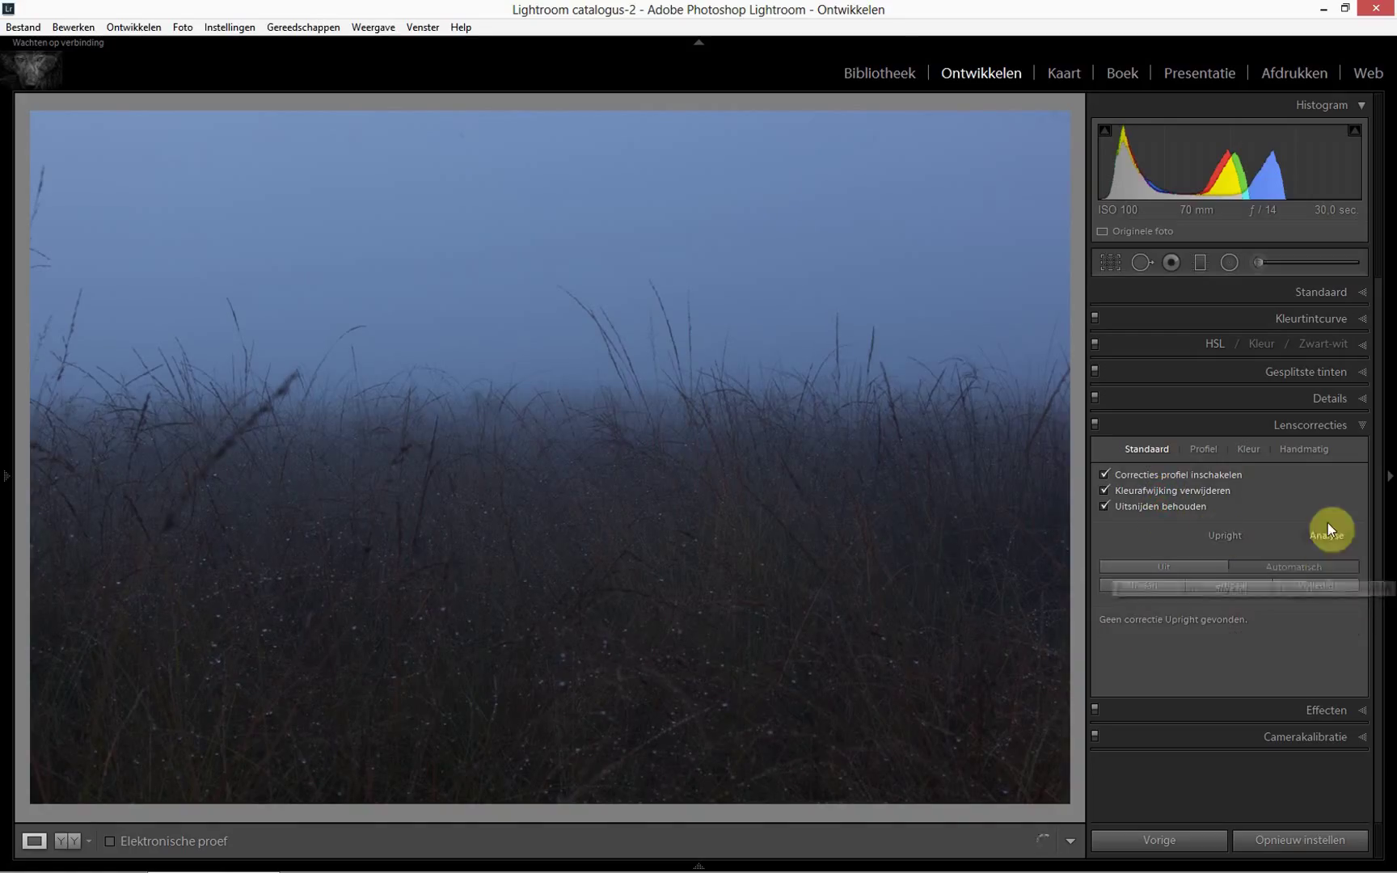
# Neutralise the sky's blue cast with the WB eyedropper (16000 / −12), then return to Library.
pyautogui.click(1364, 293)
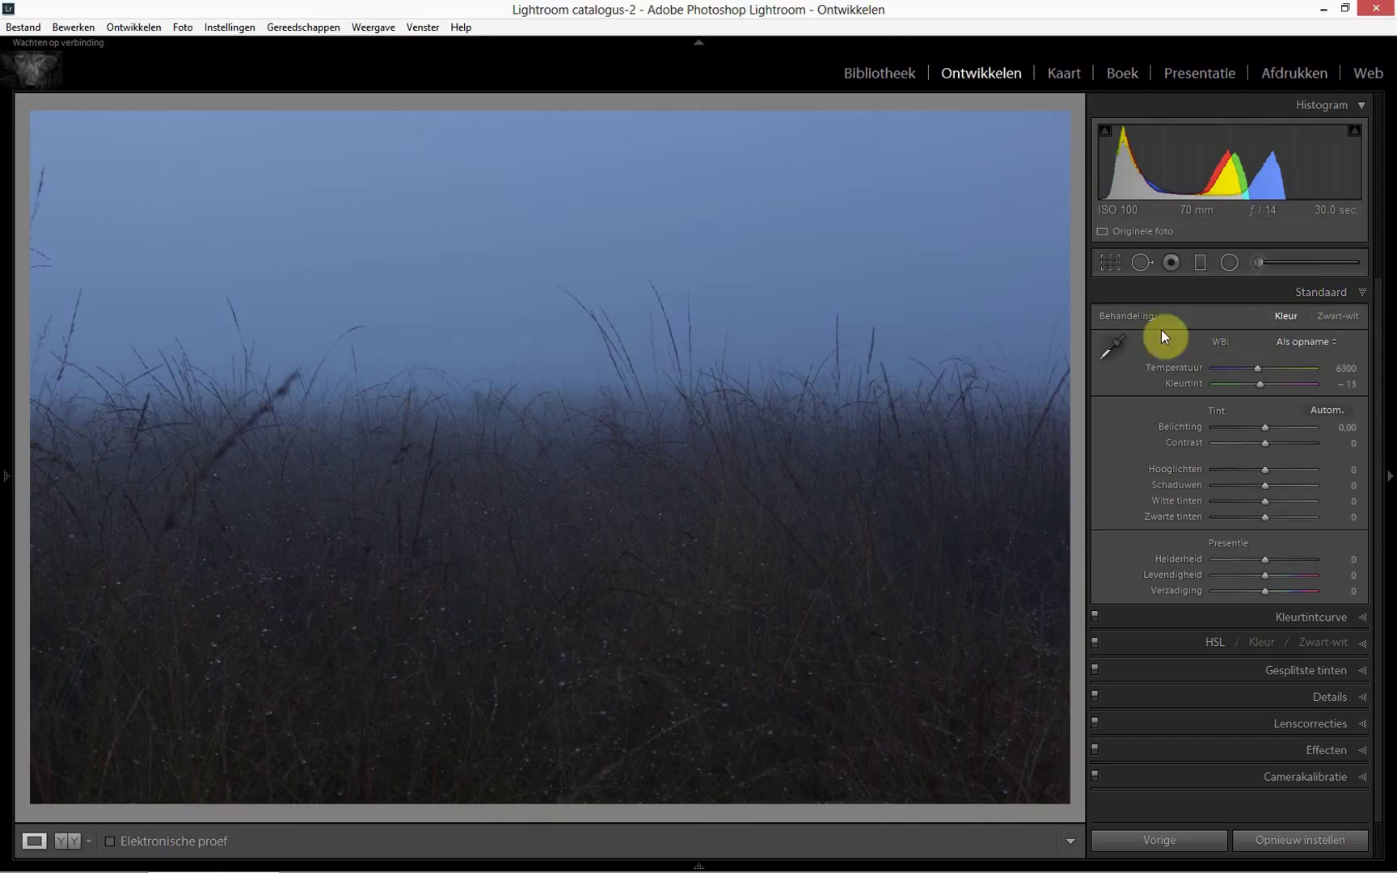
pyautogui.click(1116, 348)
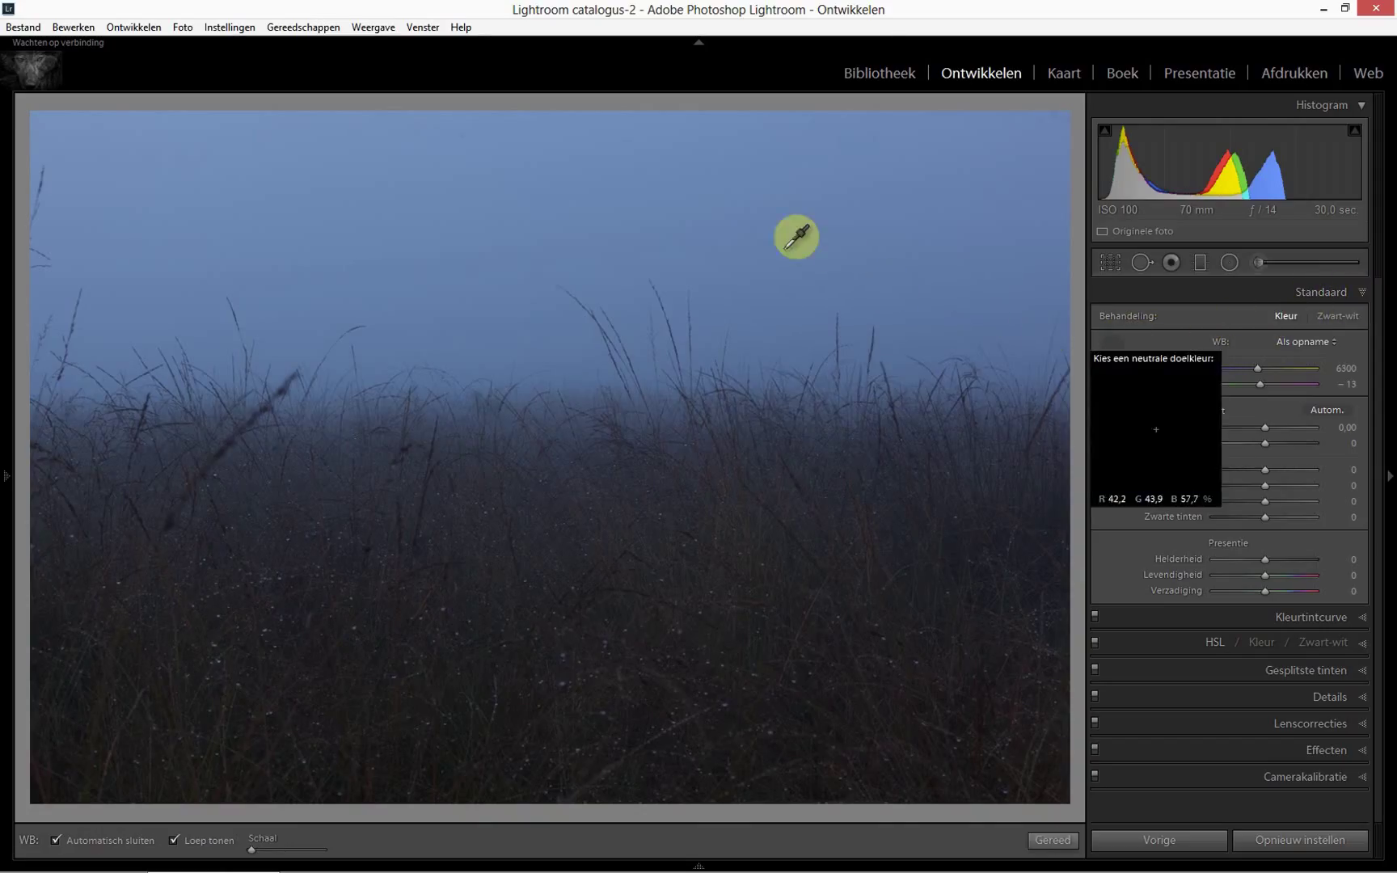
pyautogui.press('Escape')
pyautogui.click(745, 219)
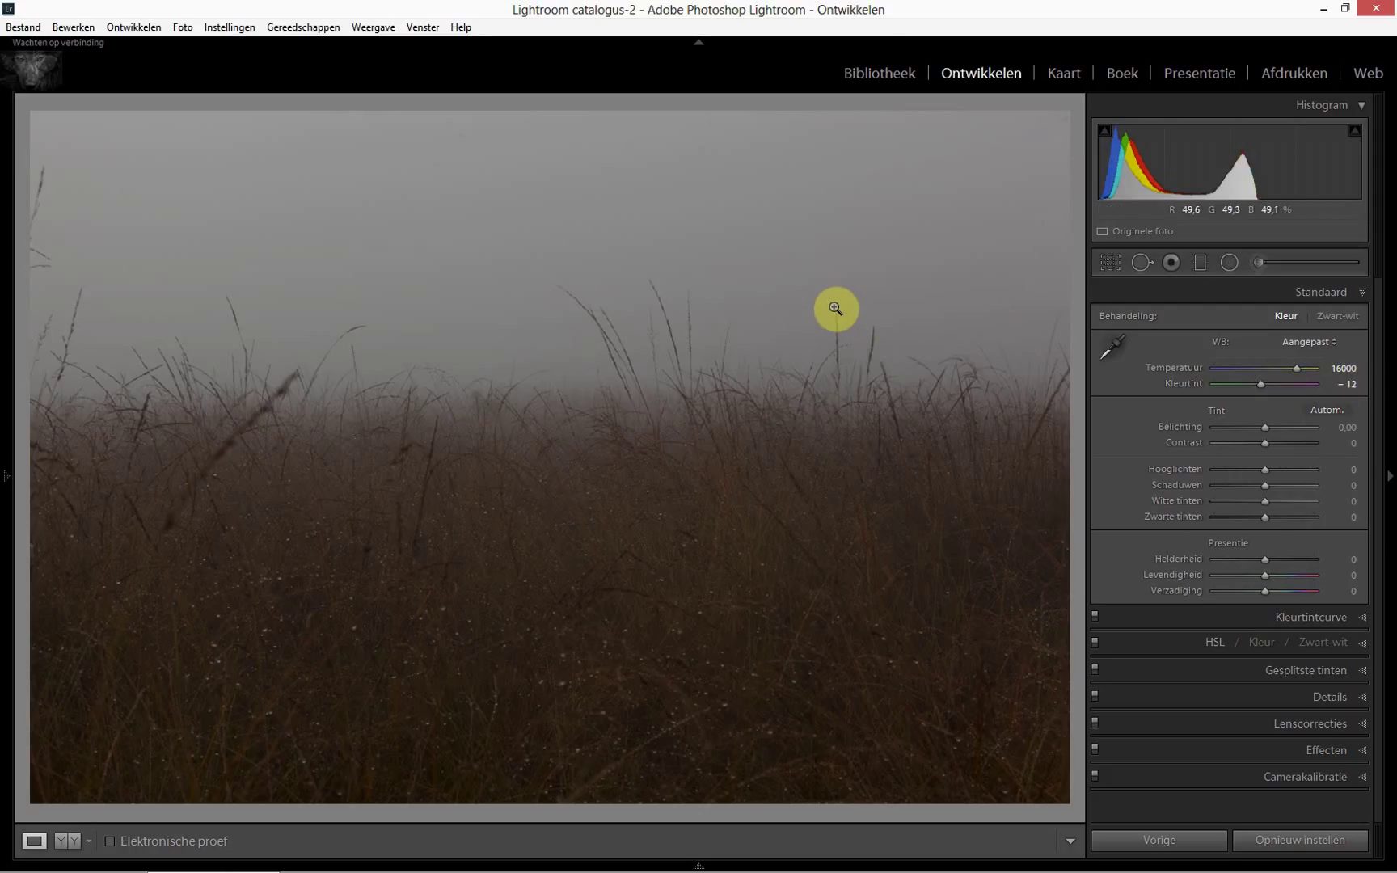
pyautogui.click(902, 71)
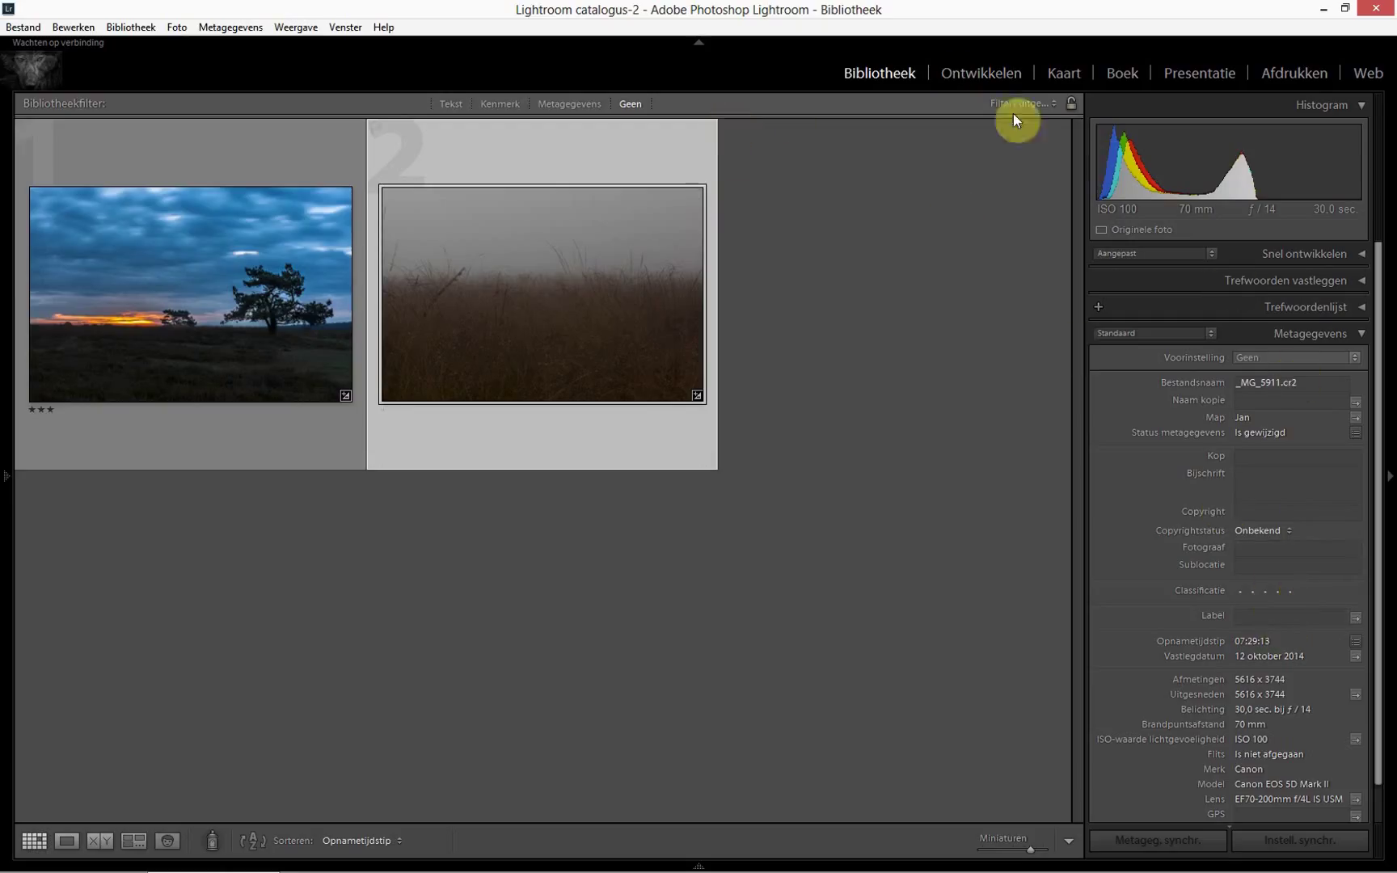
# Reopen the foggy grass photo in the Develop (Ontwikkelen) module.
pyautogui.click(986, 71)
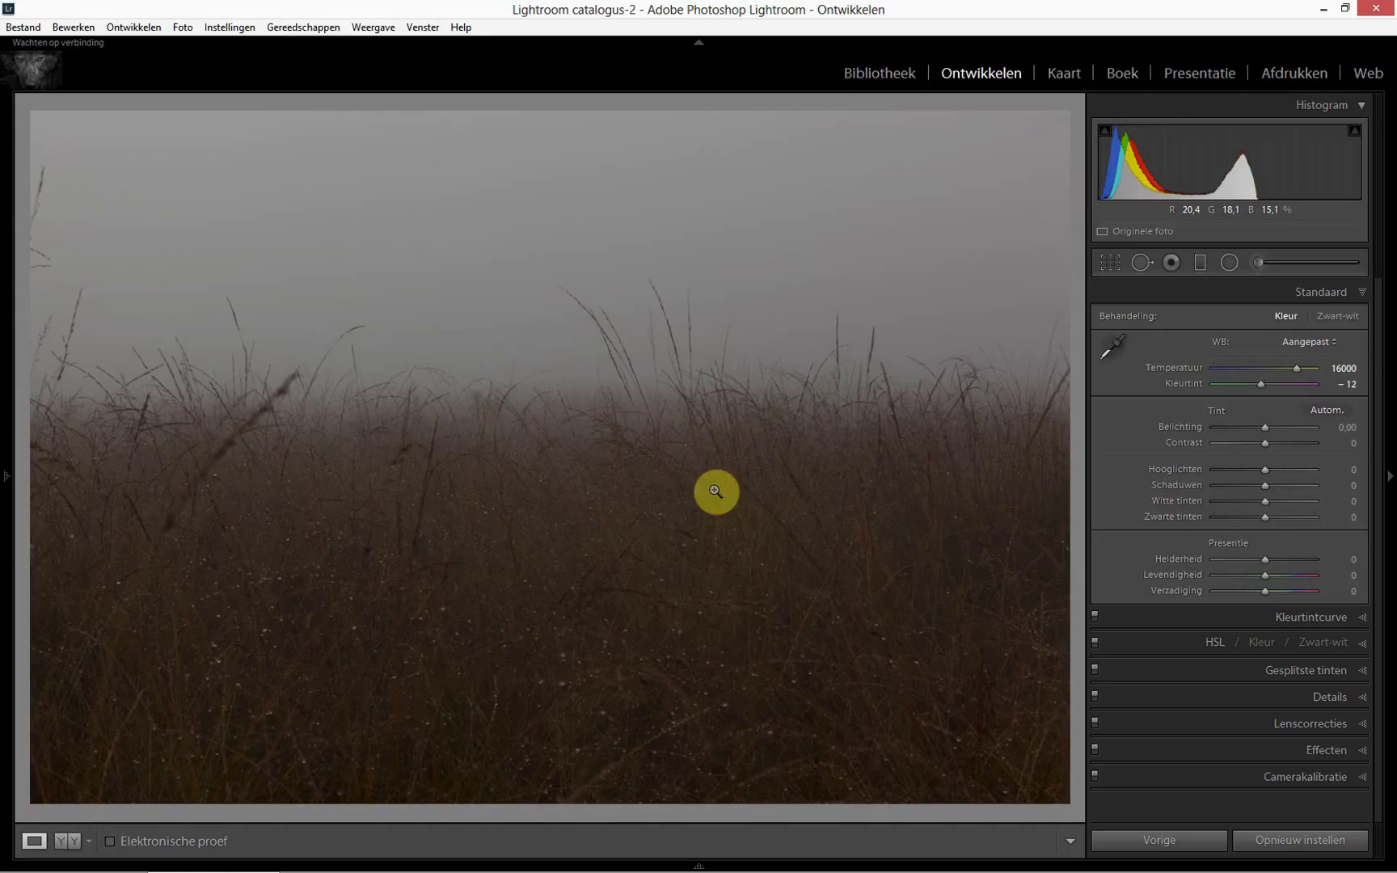
# Set the grass photo to Zwart-wit, briefly comparing it against Kleur.
pyautogui.click(1346, 317)
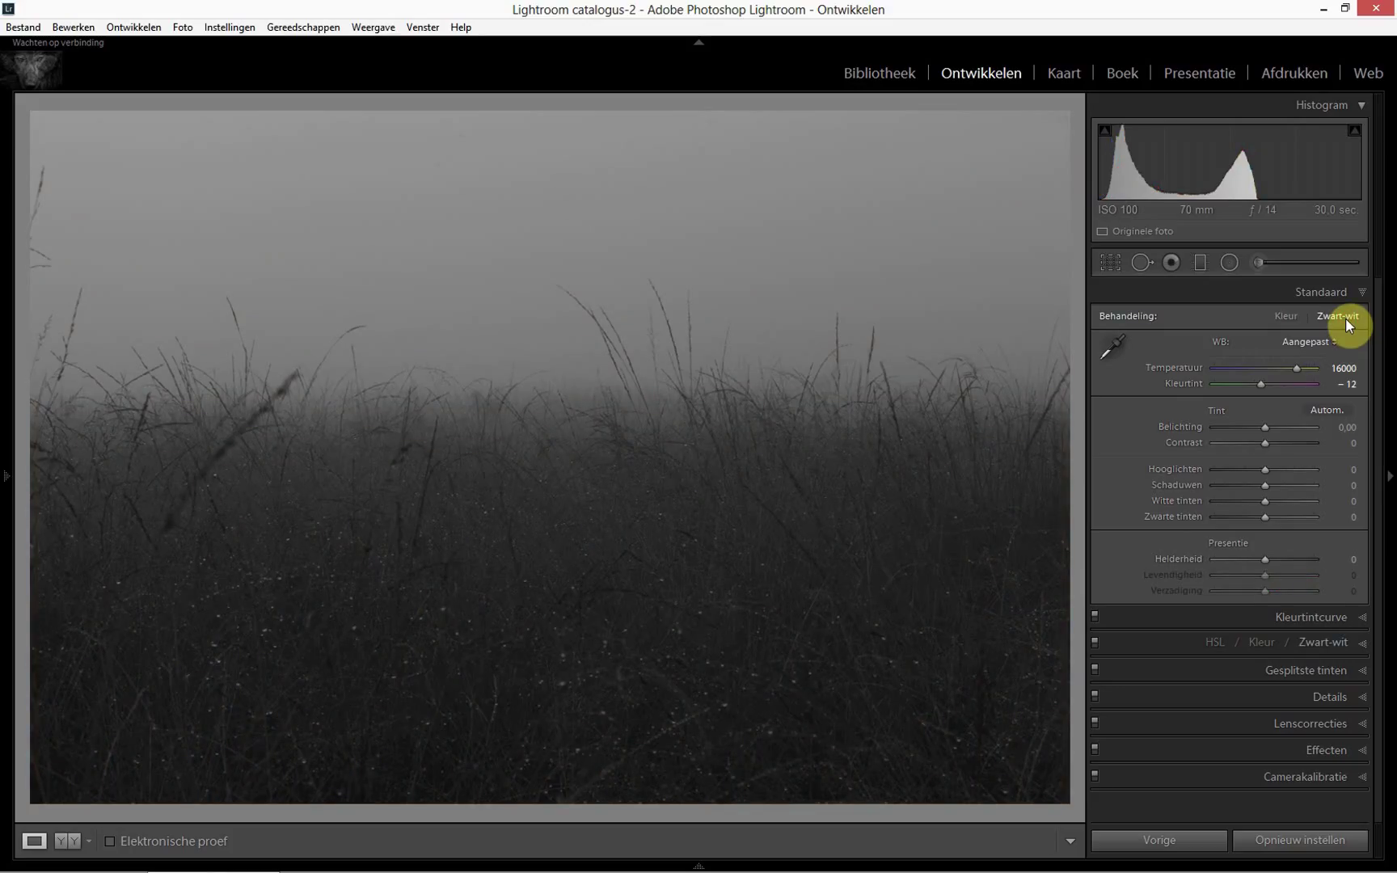
pyautogui.click(1286, 317)
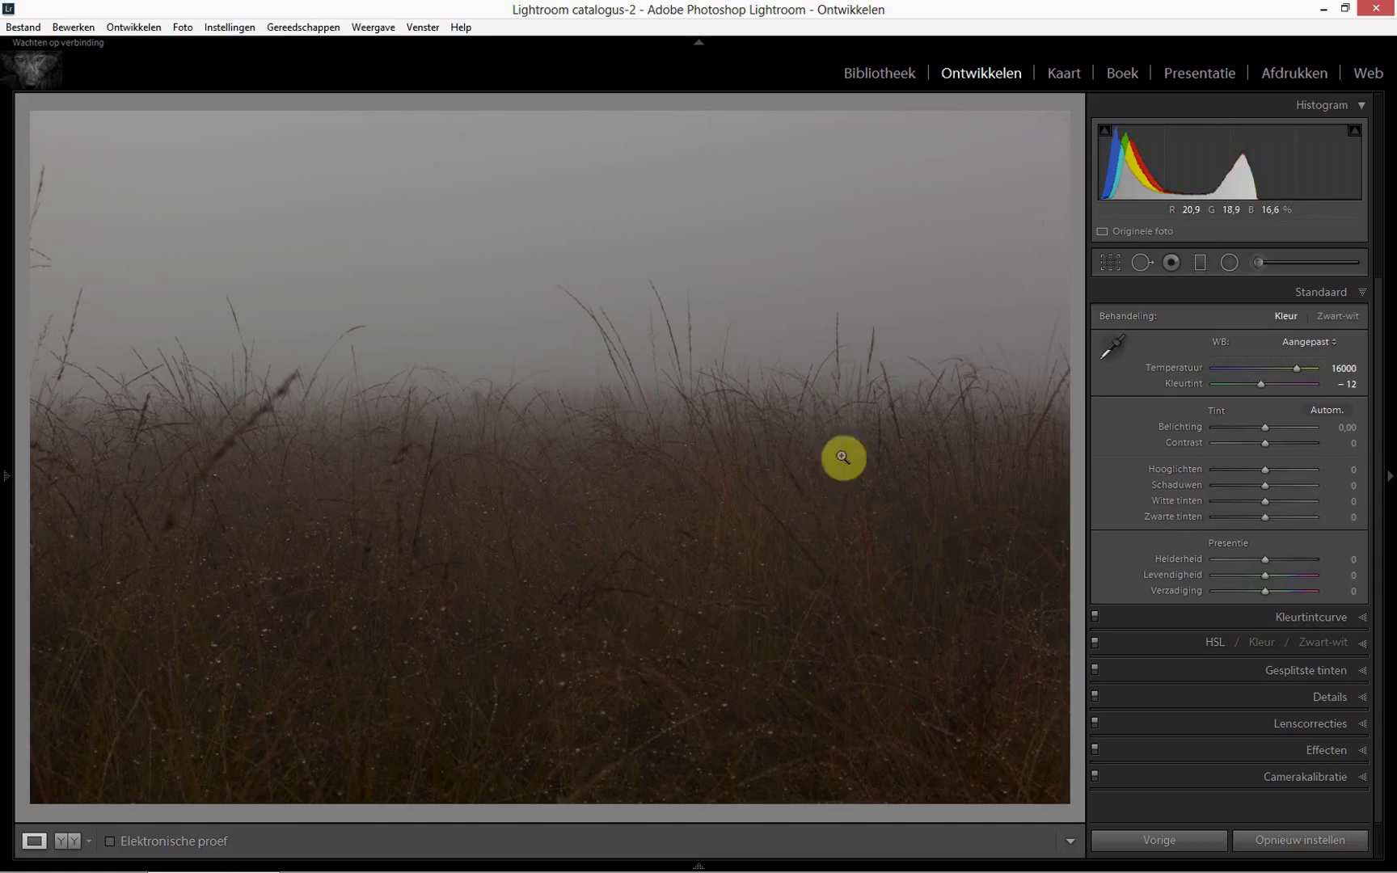
pyautogui.click(1326, 321)
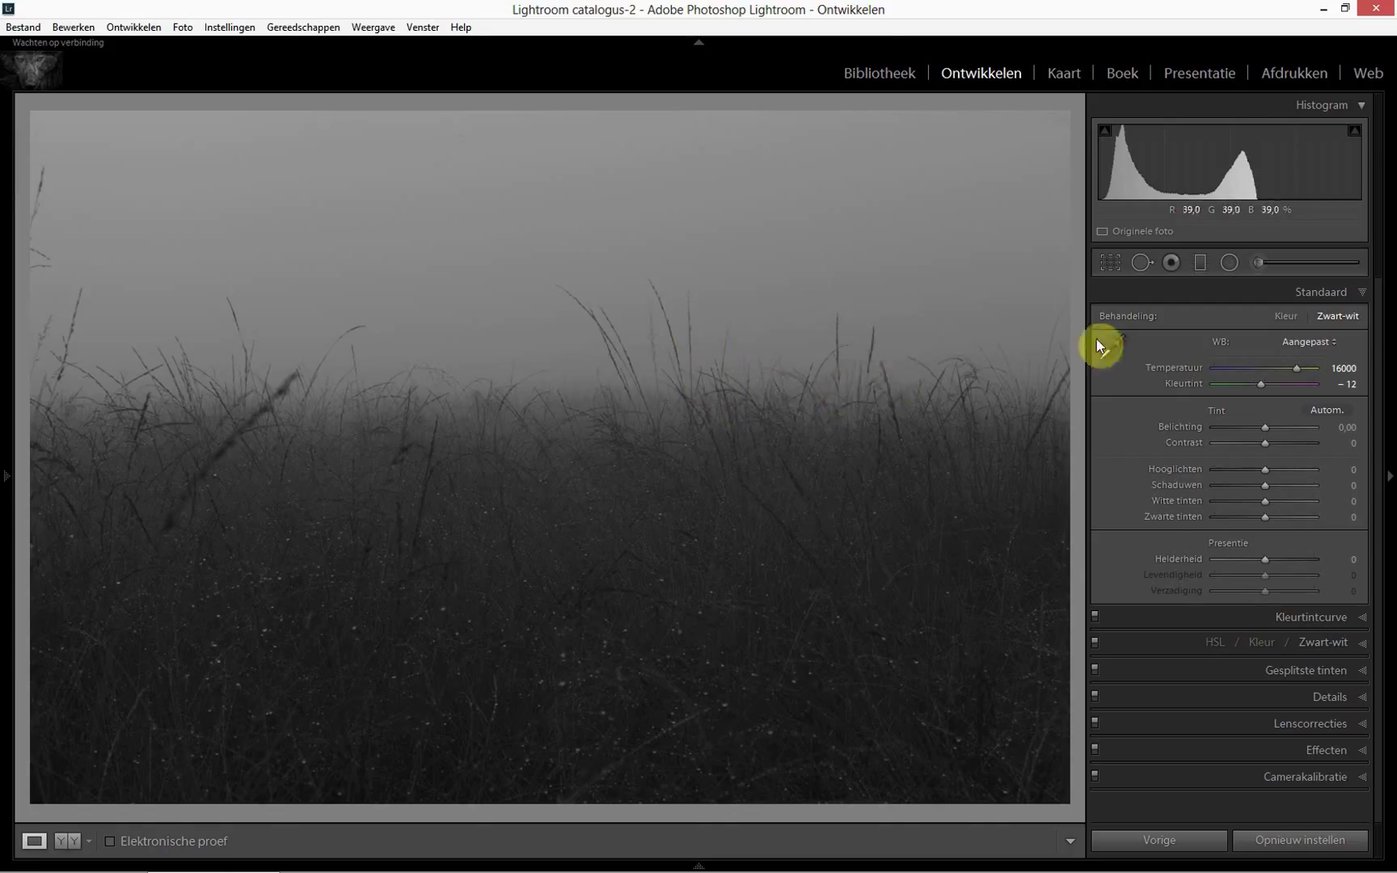
# Paint out a spot in the foggy sky with Spot Removal, then close the tool.
pyautogui.click(1141, 262)
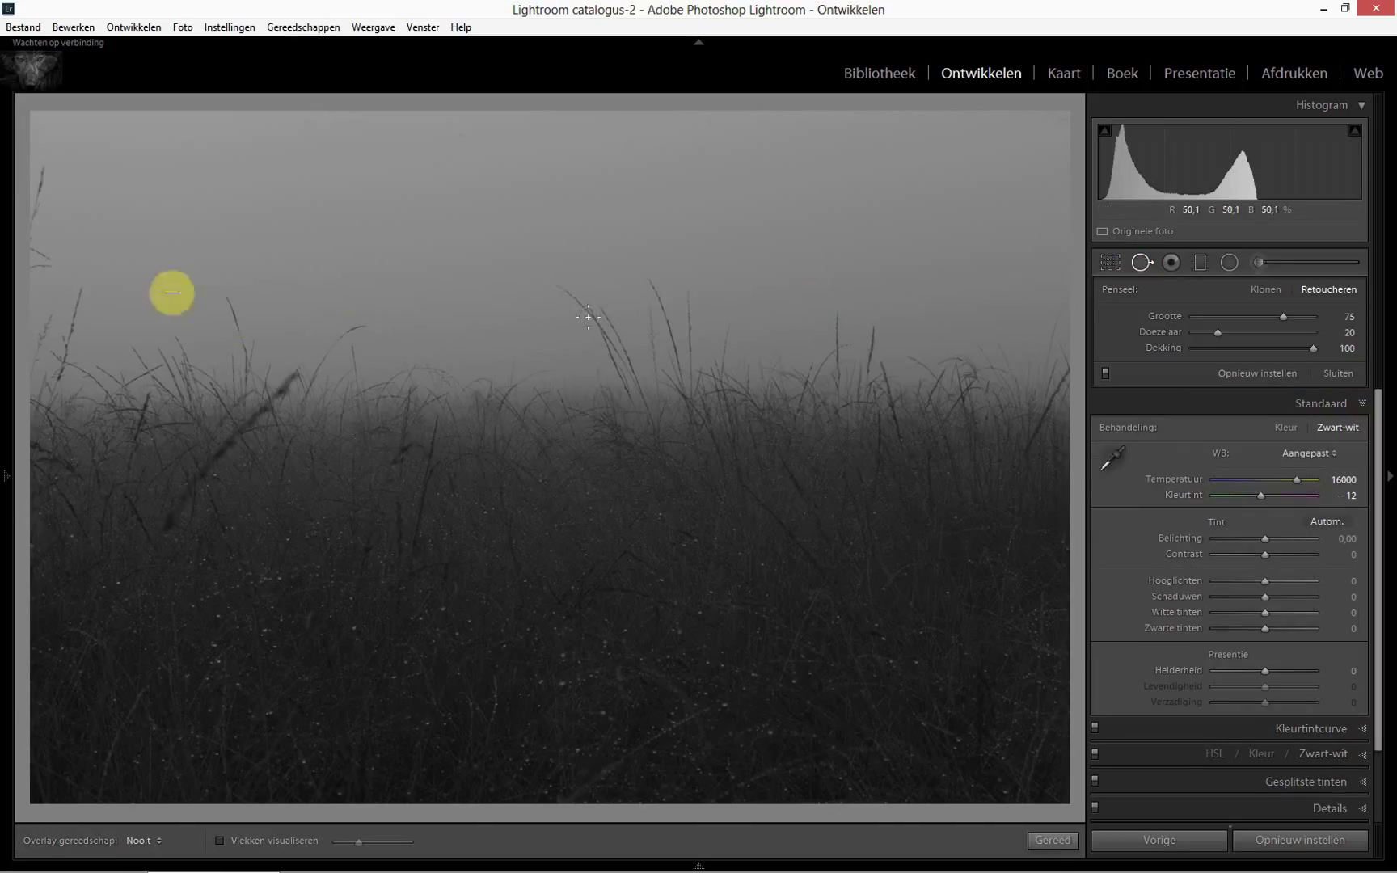
pyautogui.moveTo(40, 174); pyautogui.dragTo(26, 277)
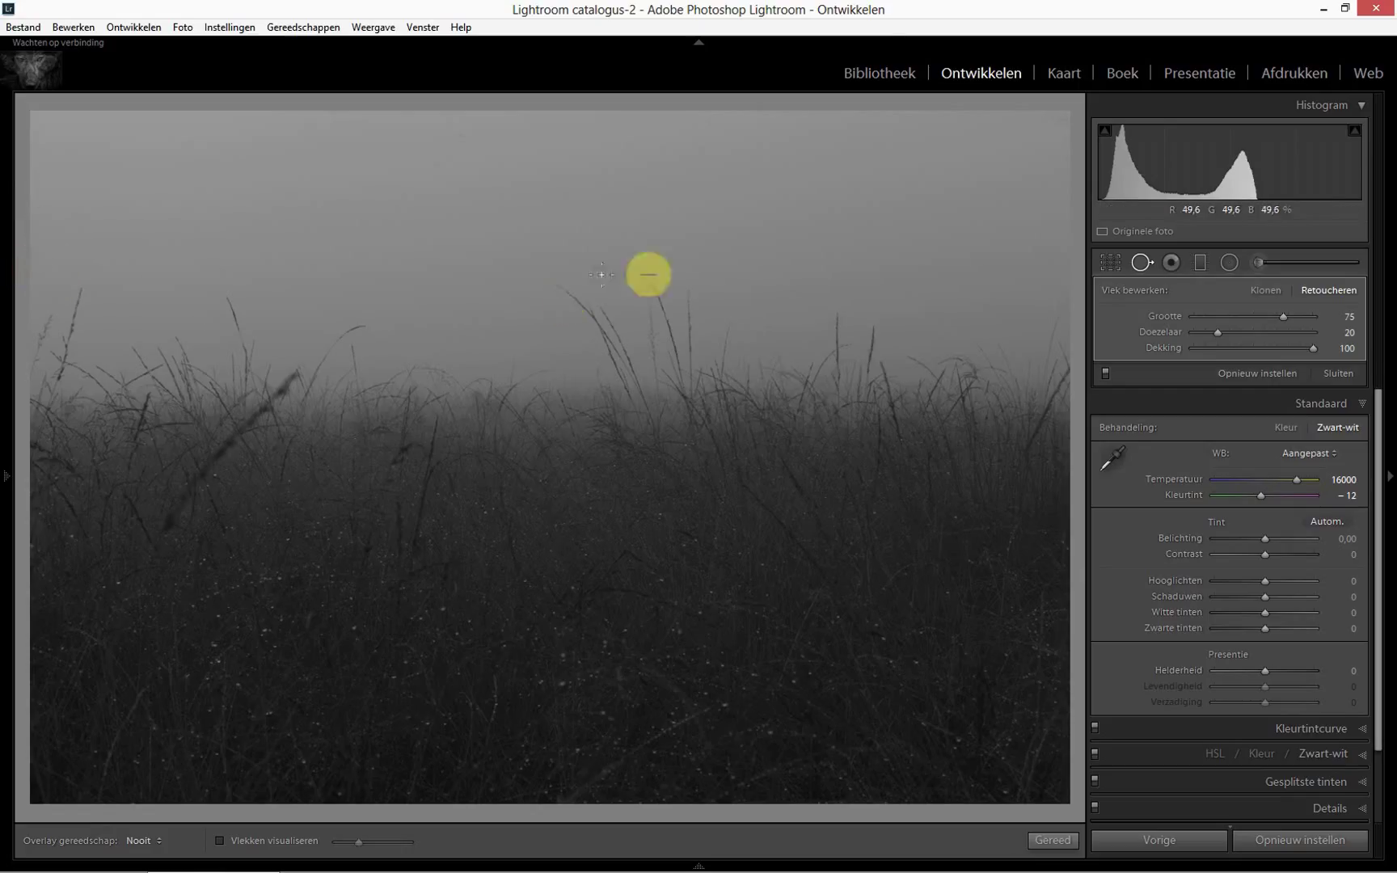
pyautogui.click(1336, 373)
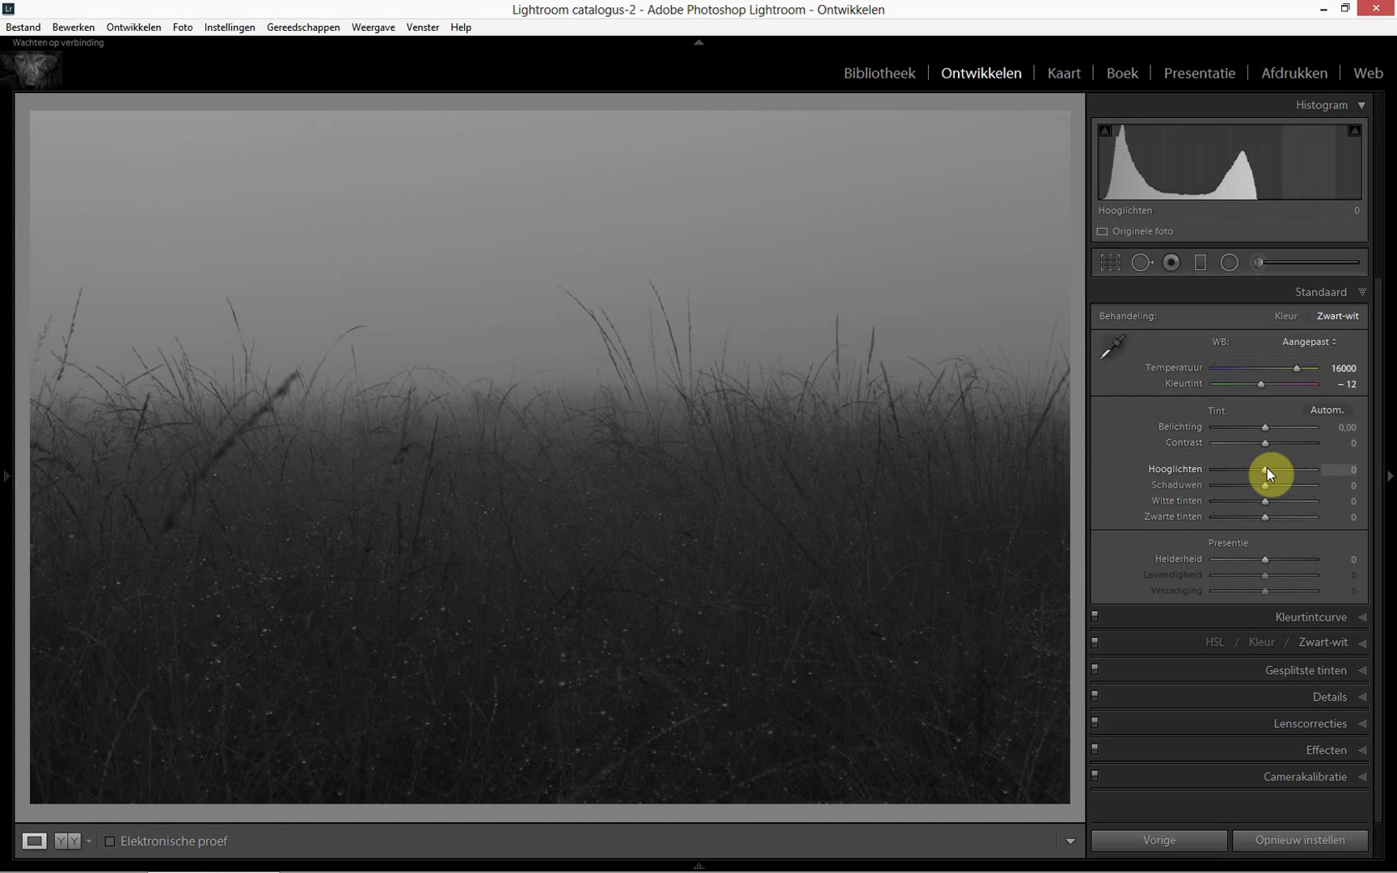
# Set highlights −100 and shadows +100, and auto-set whites +86 and blacks −52.
pyautogui.moveTo(1267, 469)
pyautogui.mouseDown()
pyautogui.moveTo(1191, 474)
pyautogui.moveTo(1357, 492)
pyautogui.mouseUp()
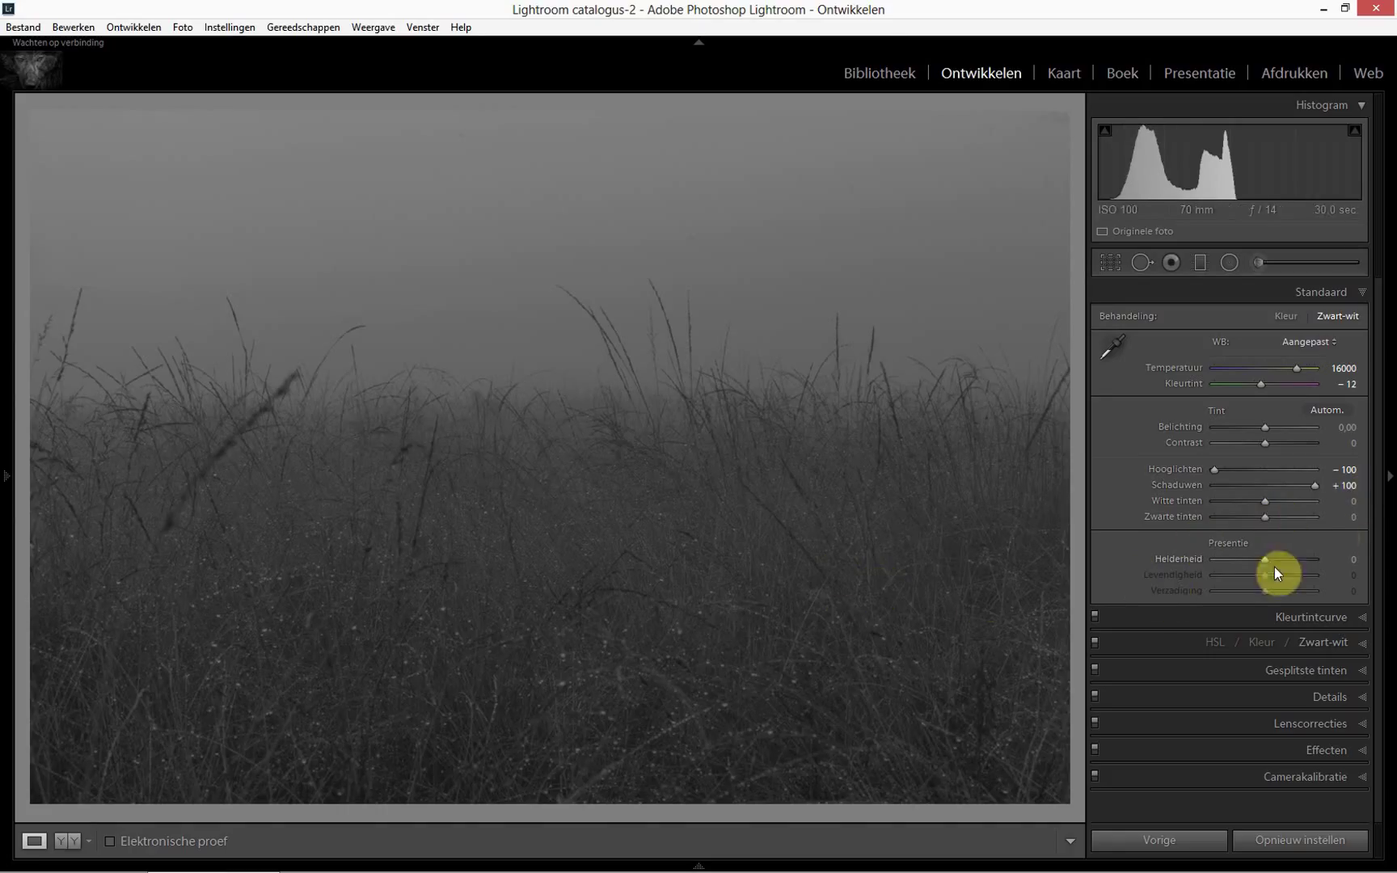
pyautogui.press('shift')
pyautogui.keyDown('shift'); pyautogui.doubleClick(1265, 503); pyautogui.keyUp('shift')
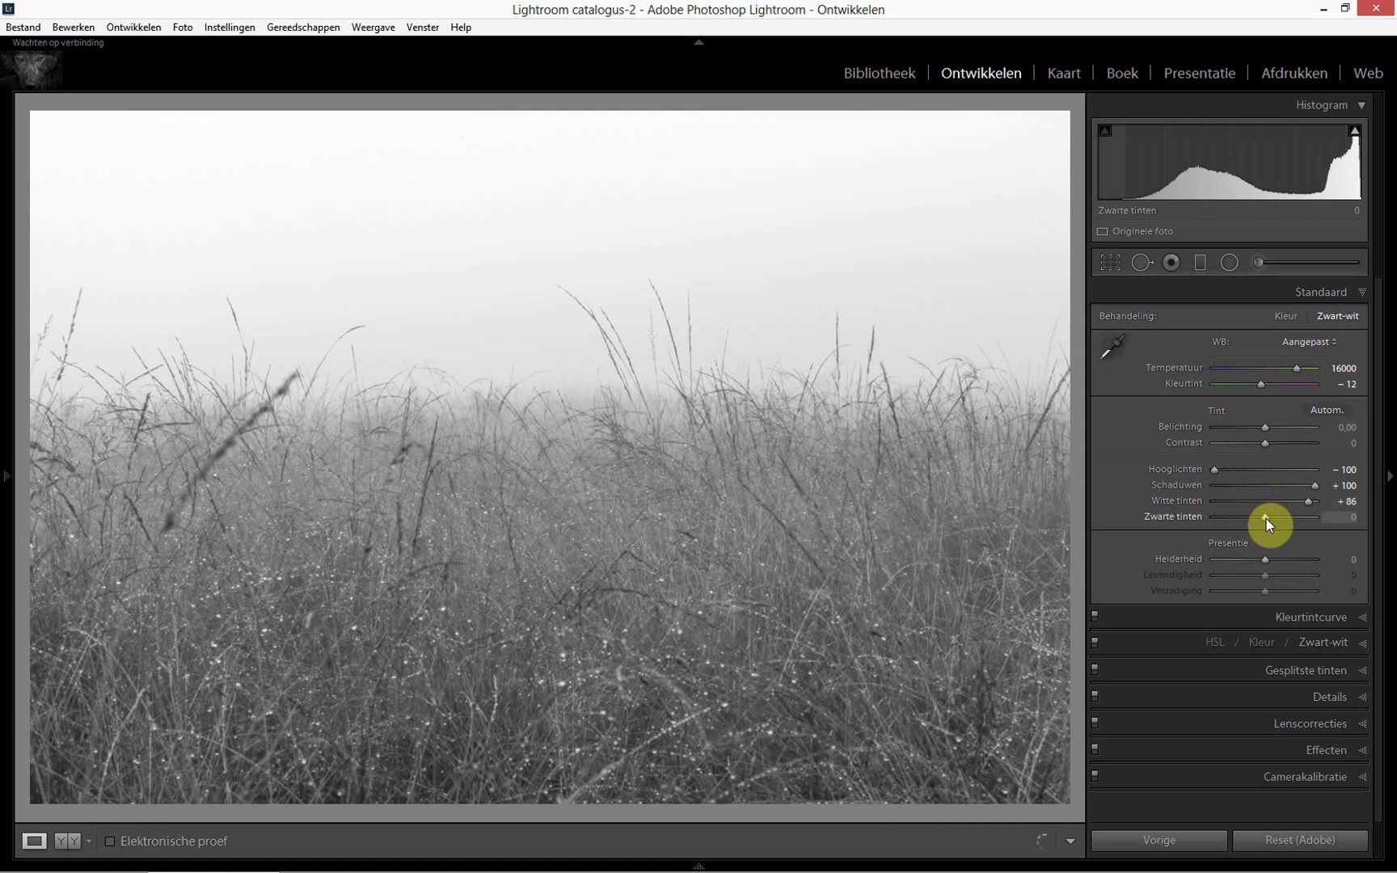
pyautogui.keyDown('shift'); pyautogui.doubleClick(1266, 518); pyautogui.keyUp('shift')
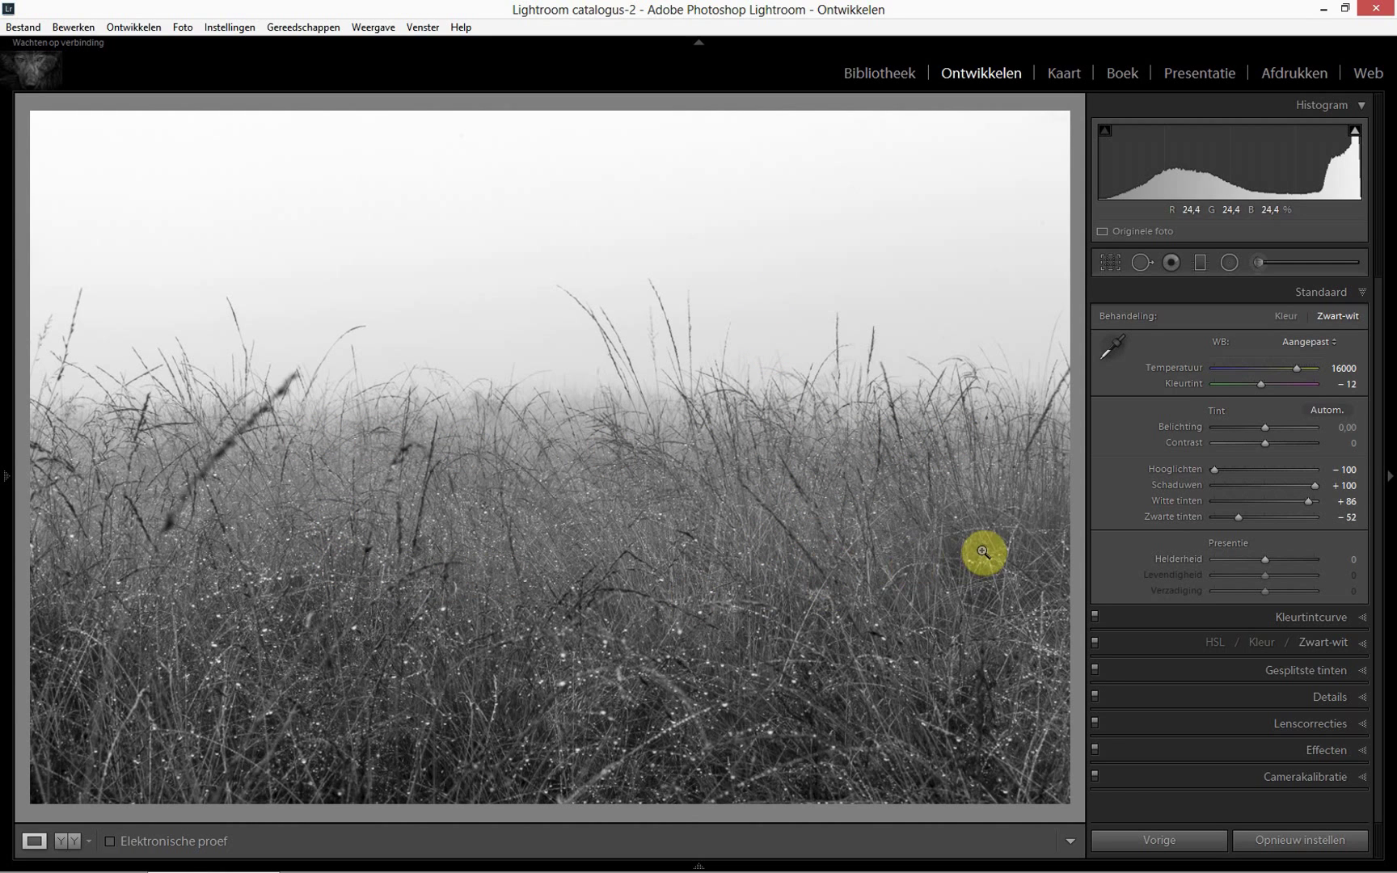
# Draw a reset graduated filter upward across the horizon.
pyautogui.click(1201, 264)
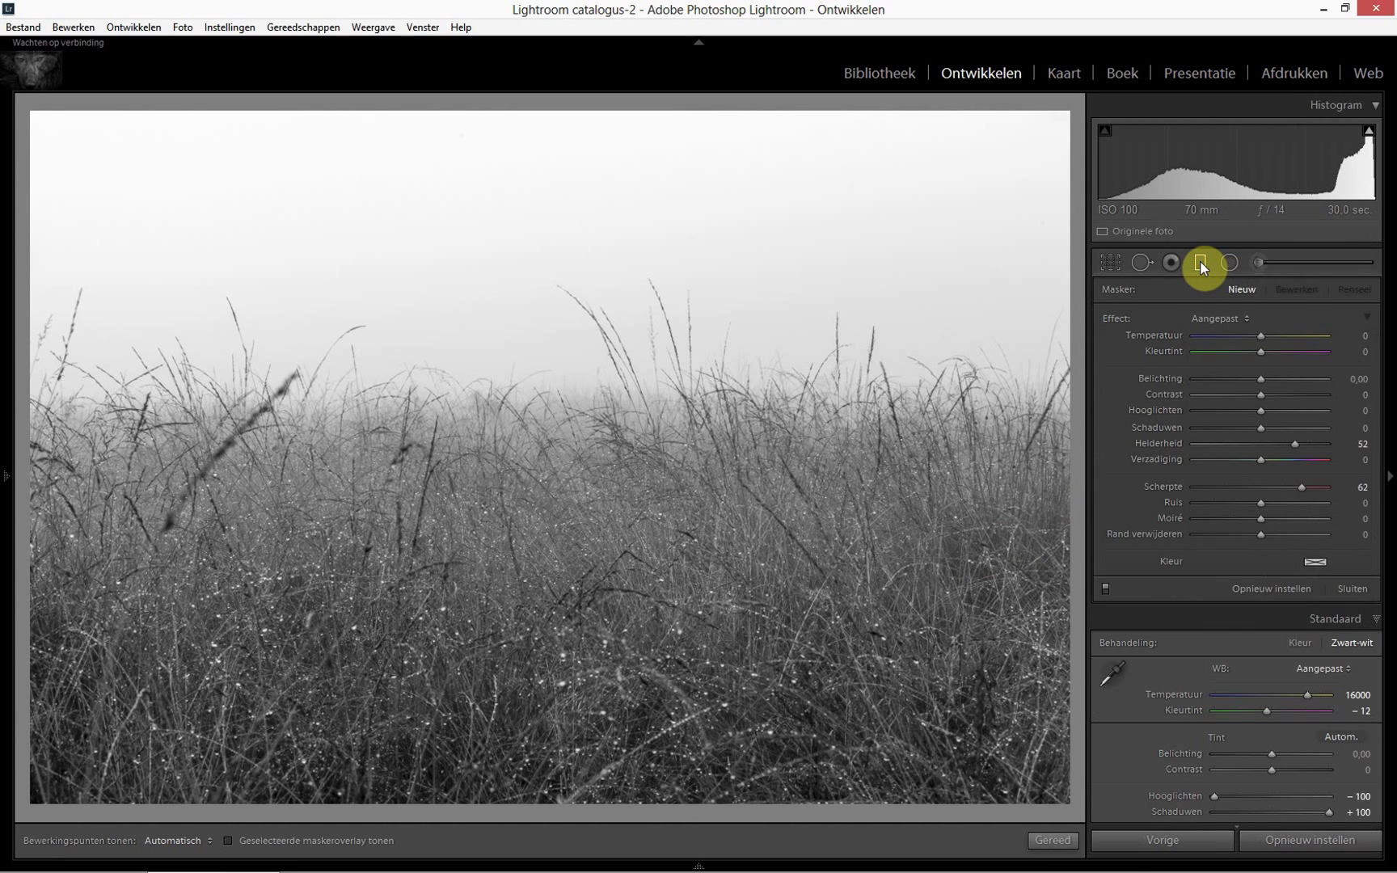
pyautogui.doubleClick(1118, 322)
pyautogui.moveTo(525, 425); pyautogui.dragTo(531, 386)
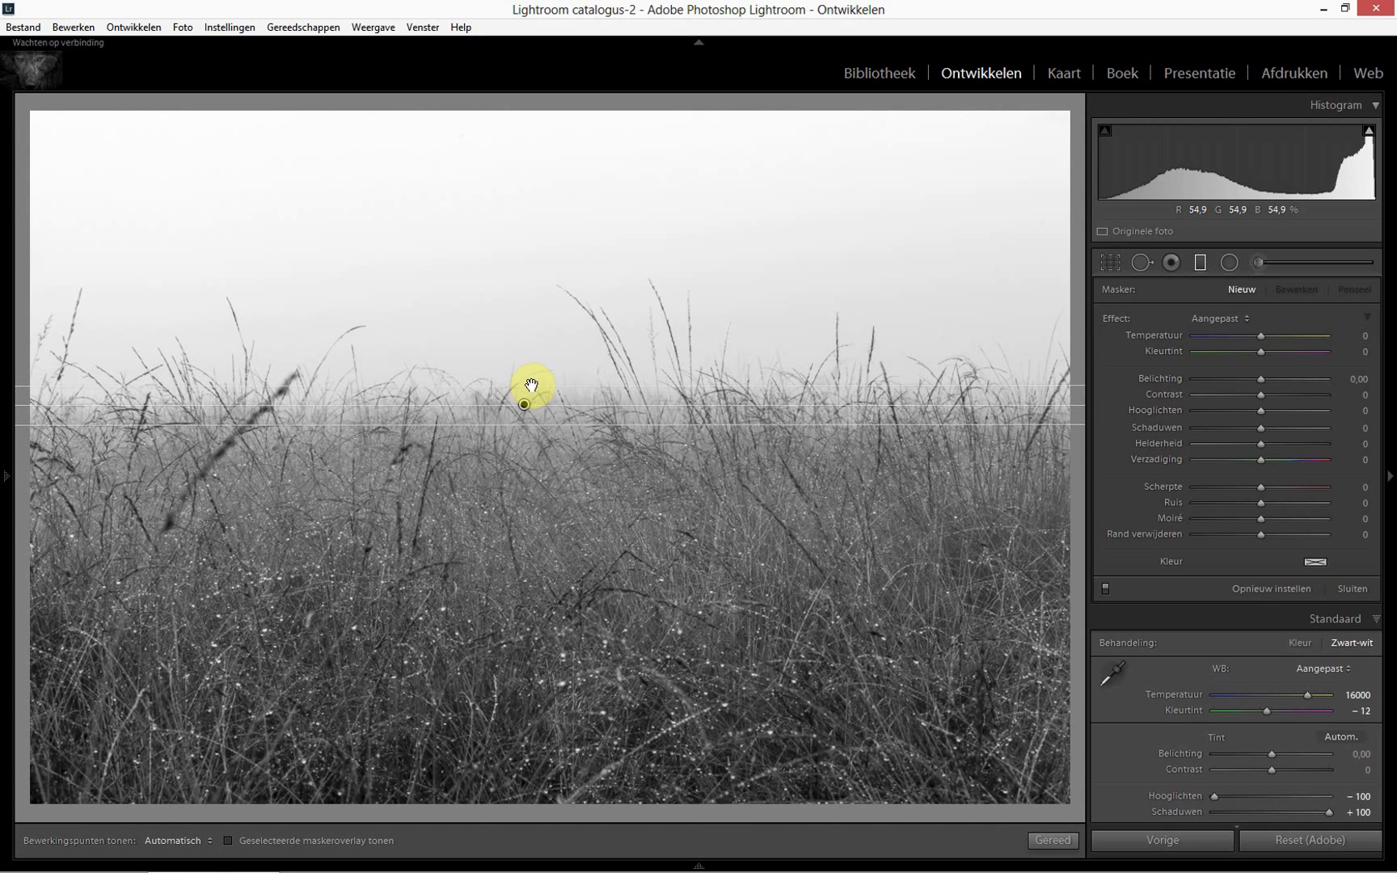
pyautogui.moveTo(531, 386); pyautogui.dragTo(531, 383)
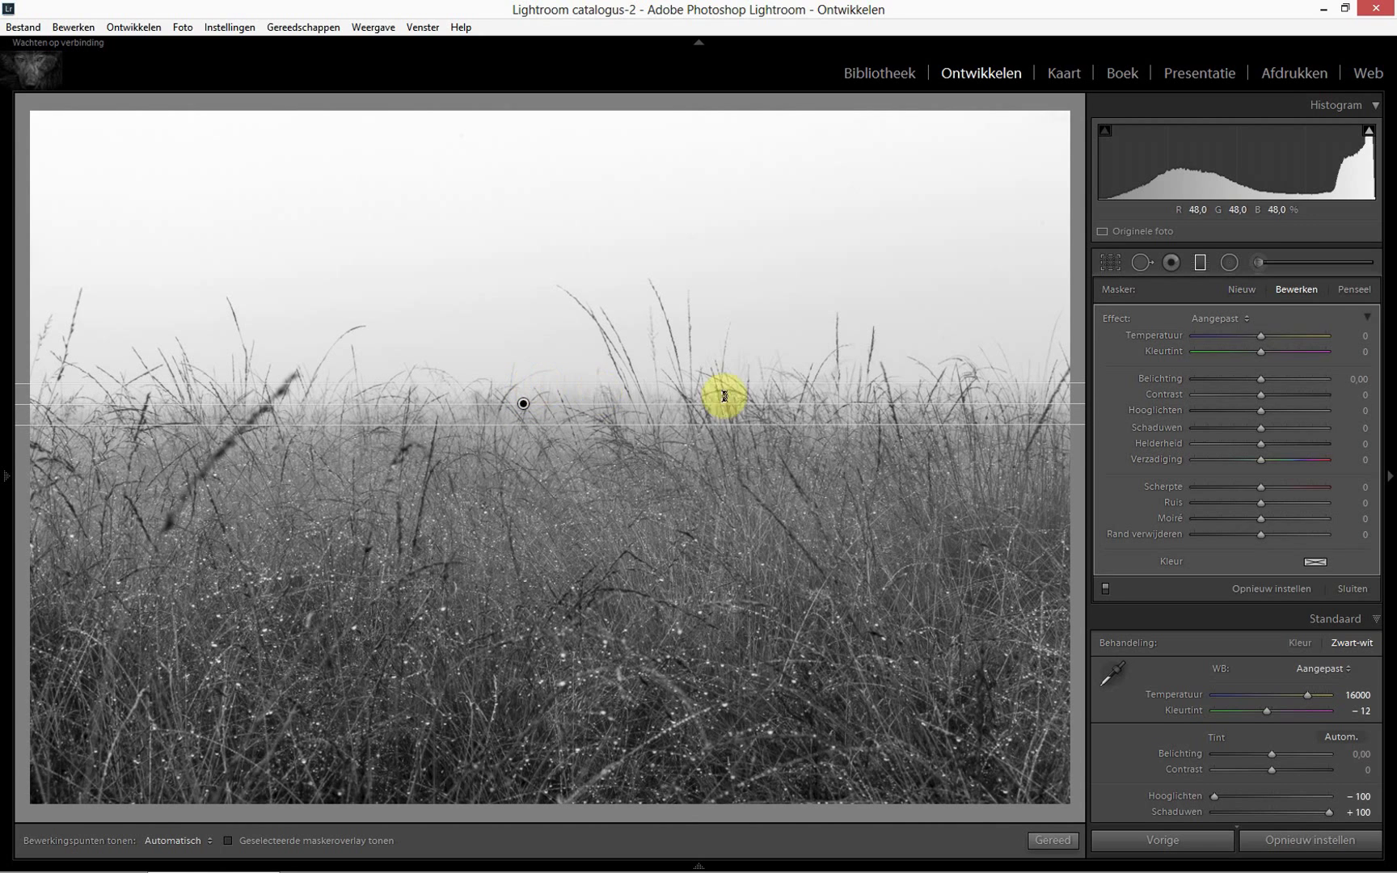
# Give the graduated filter highlights −100, shadows −100 and contrast 7.
pyautogui.click(1263, 413)
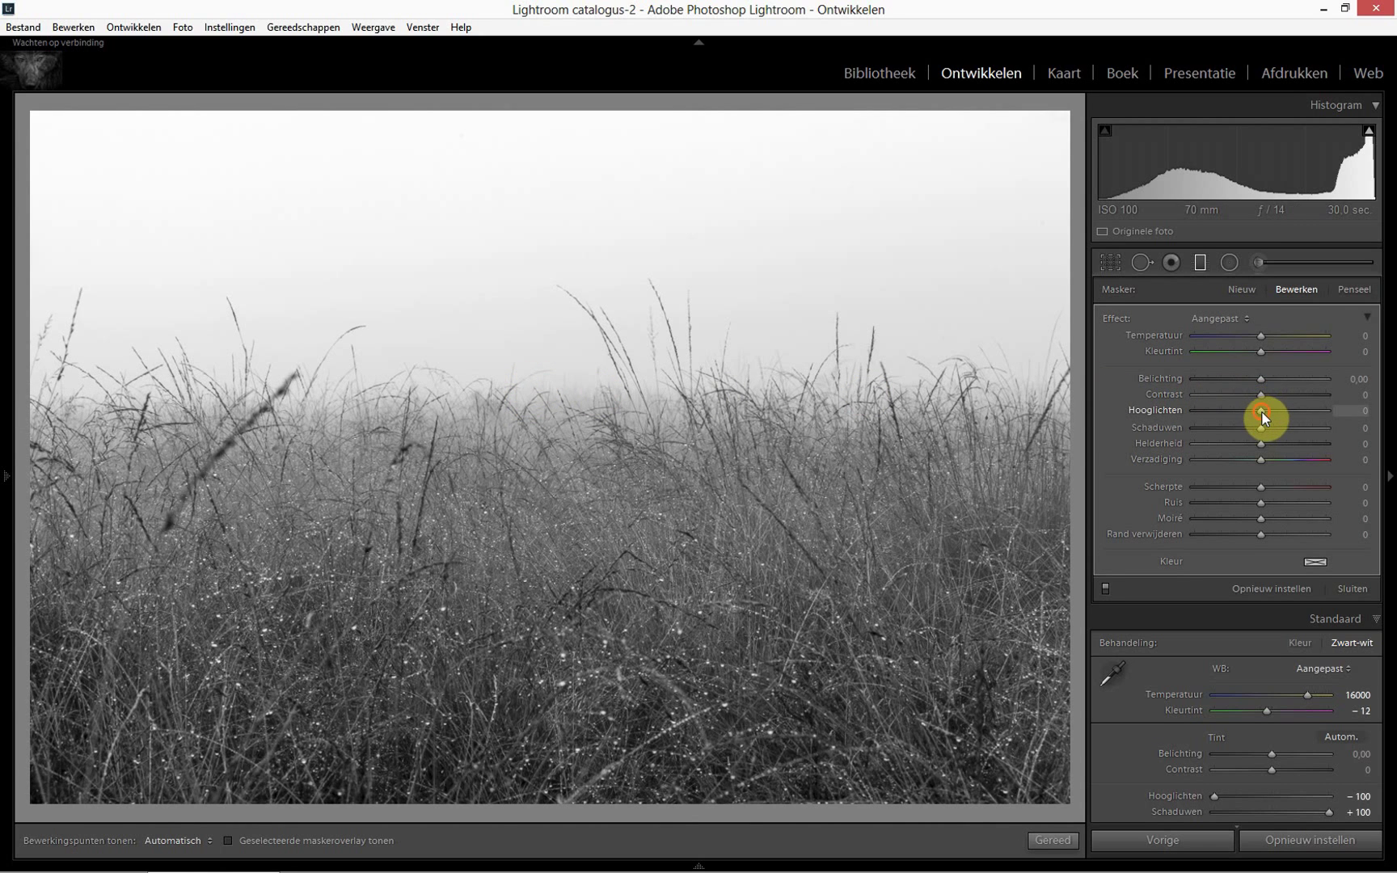
pyautogui.moveTo(1262, 413); pyautogui.dragTo(1186, 412)
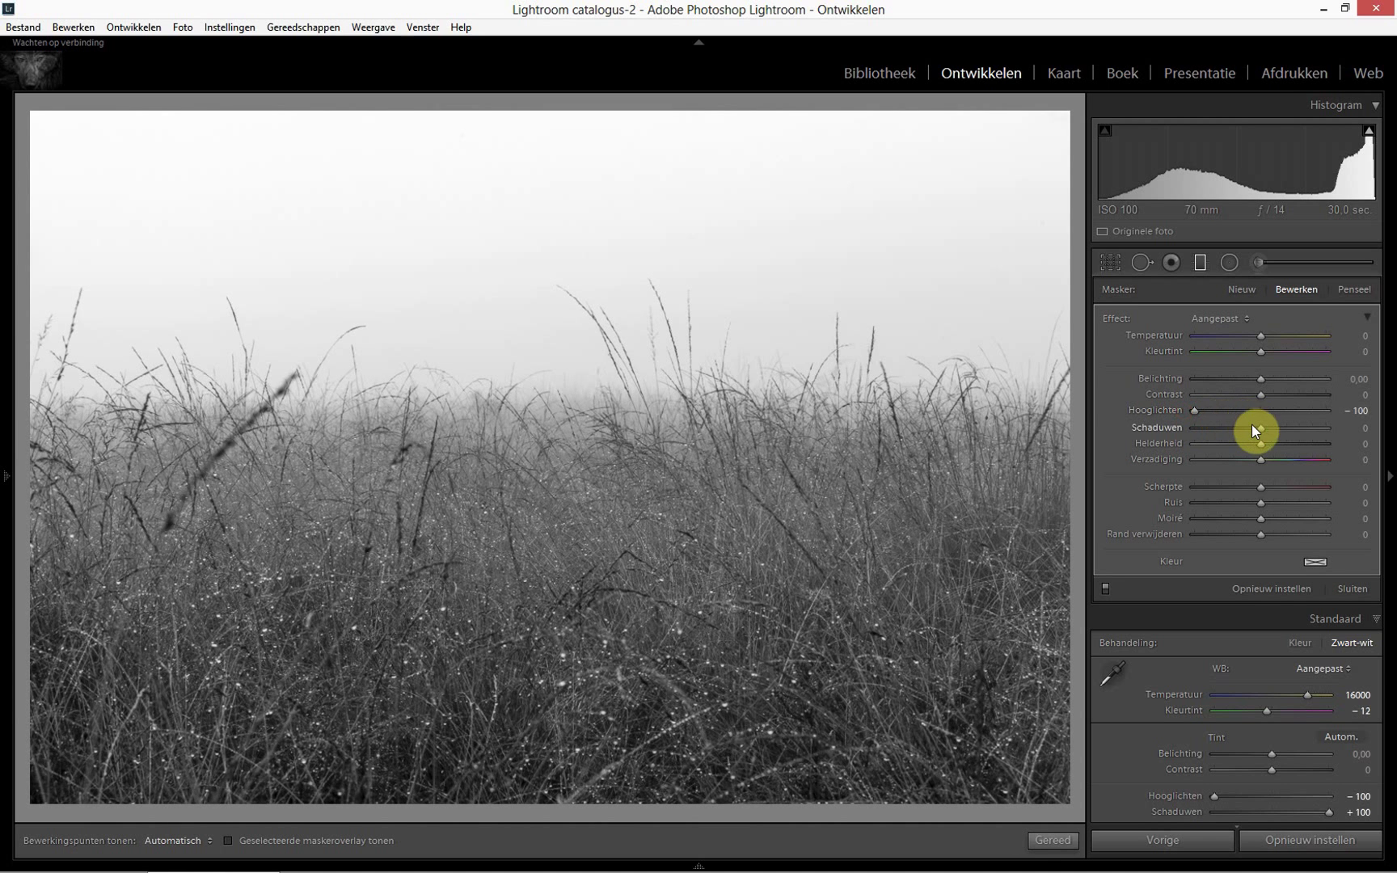
pyautogui.moveTo(1253, 428); pyautogui.dragTo(1201, 439)
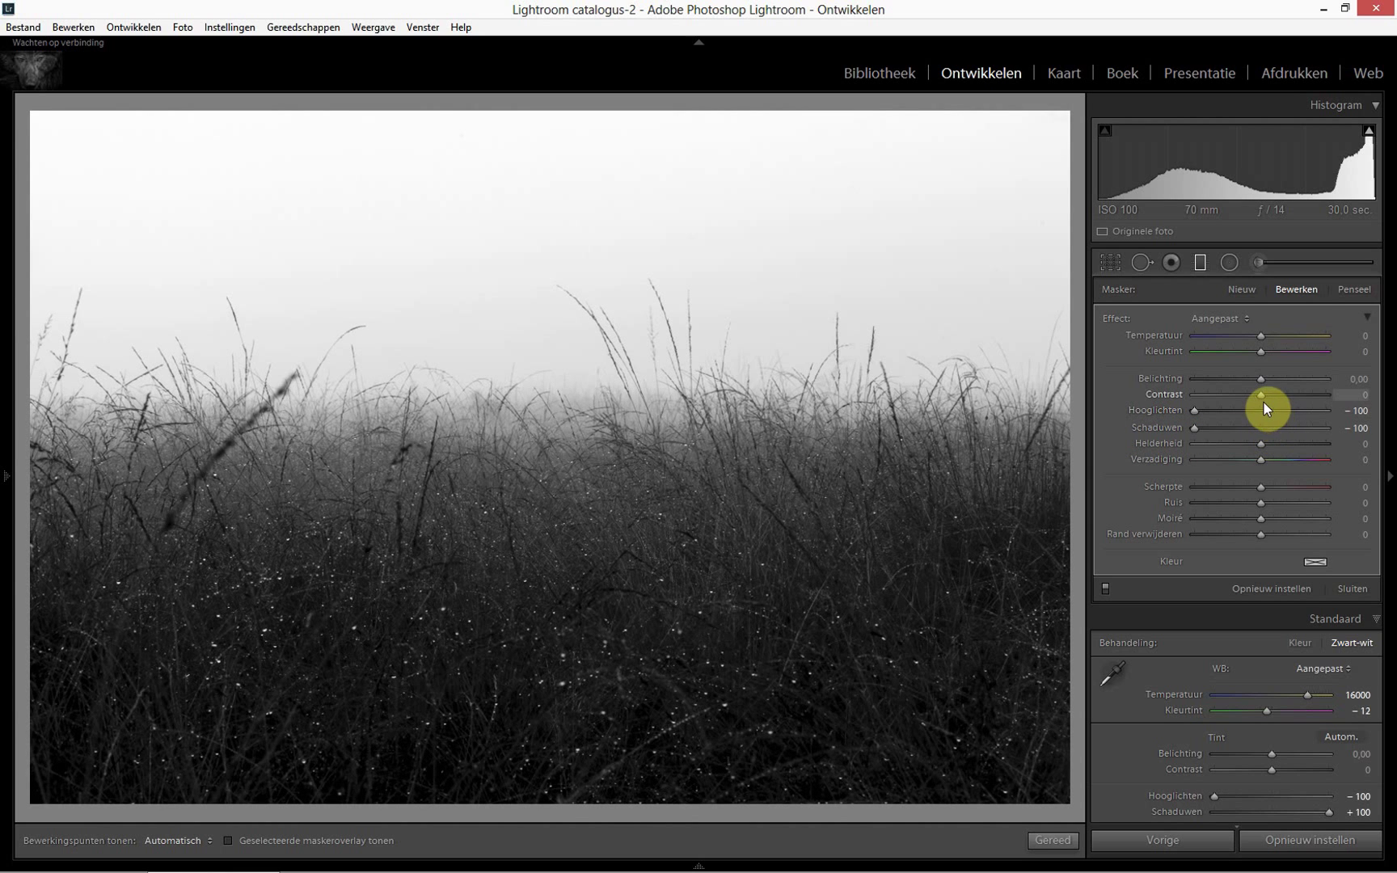
pyautogui.moveTo(1263, 399)
pyautogui.mouseDown()
pyautogui.moveTo(1288, 404)
pyautogui.moveTo(1265, 402)
pyautogui.mouseUp()
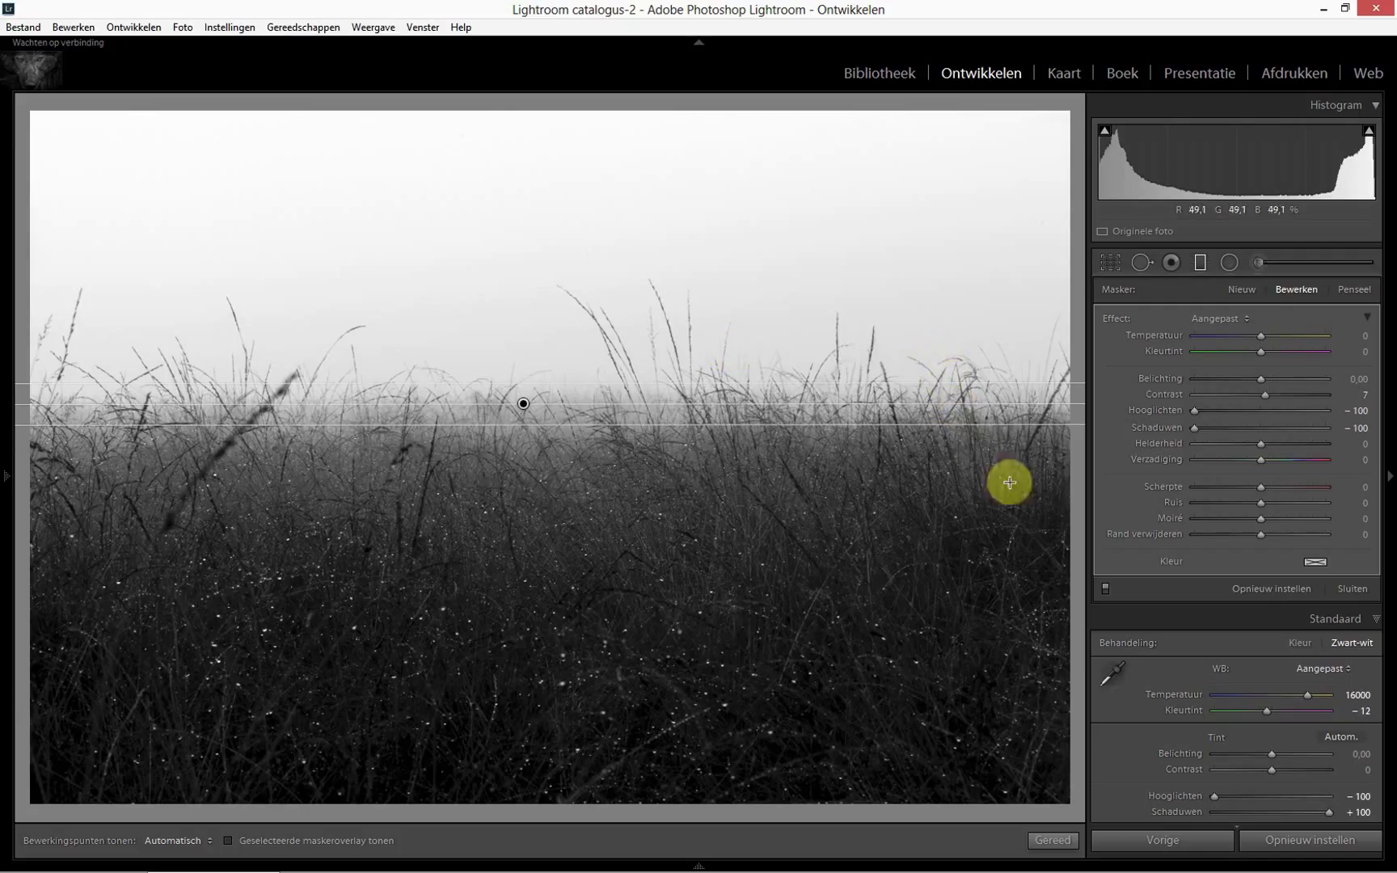
pyautogui.click(1361, 592)
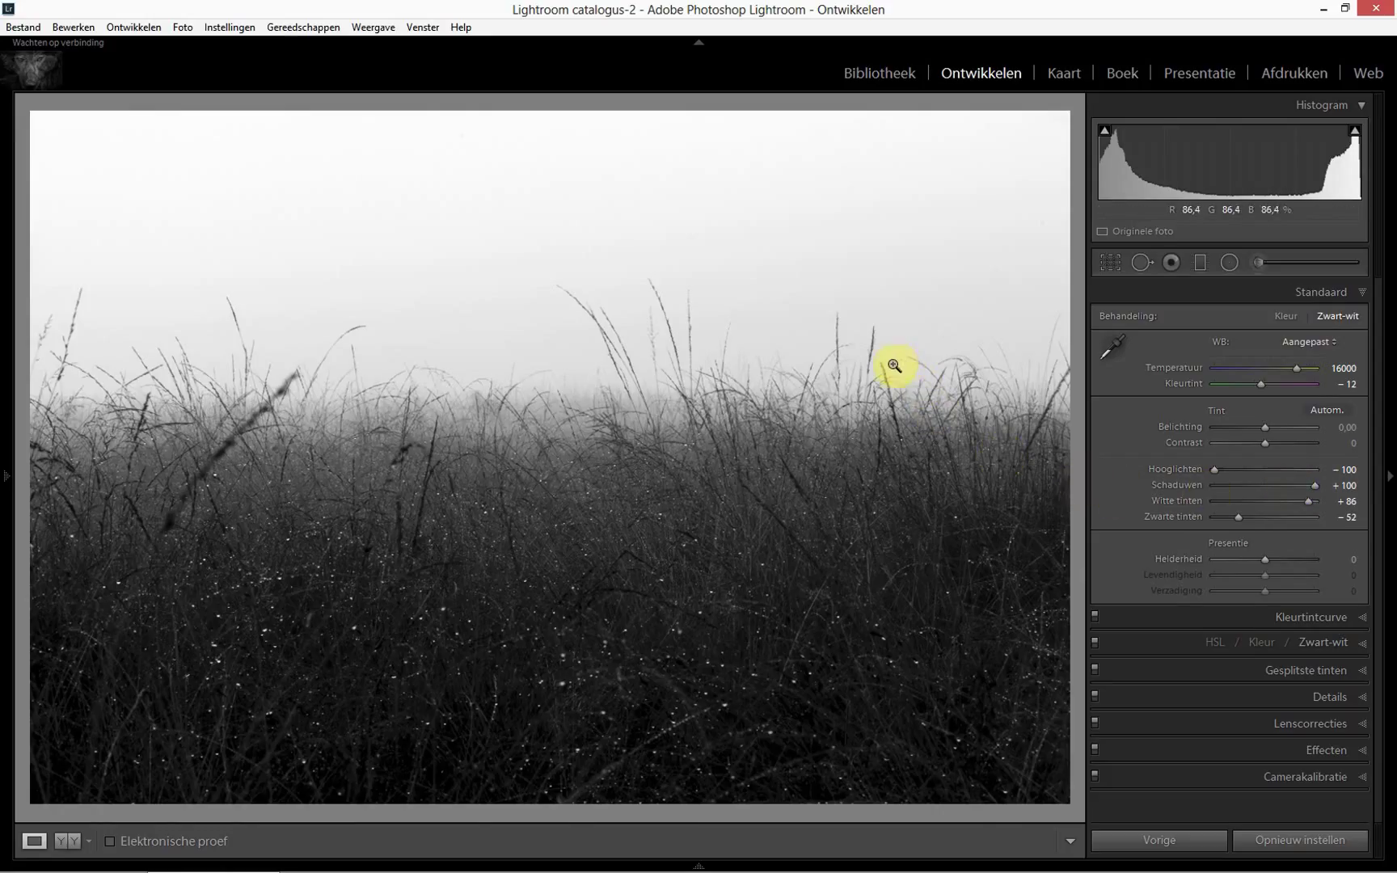
# In Details, set sharpening amount 81 and masking 20 to keep the fog unsharpened.
pyautogui.click(1364, 299)
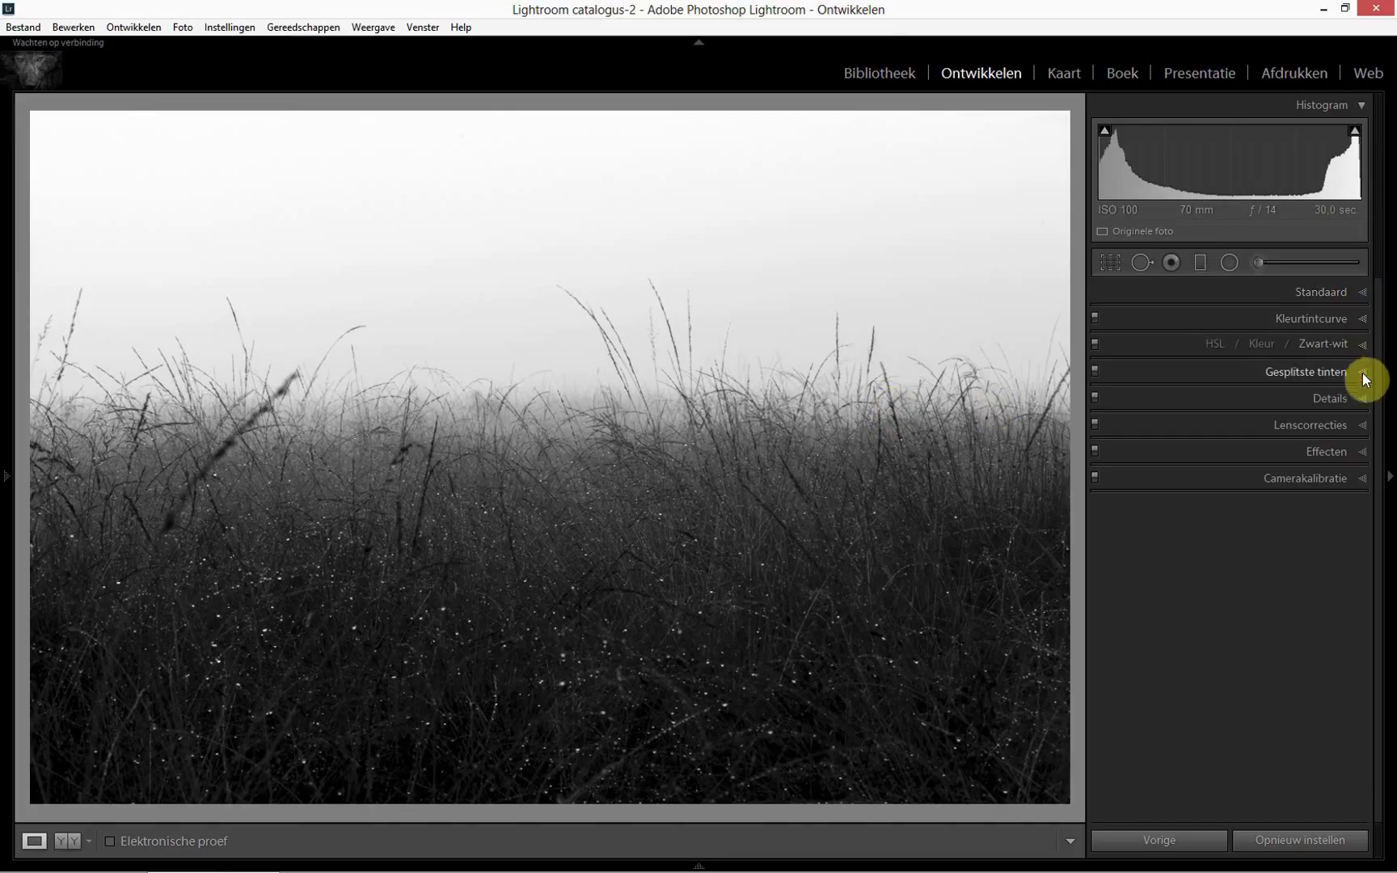
pyautogui.click(1367, 401)
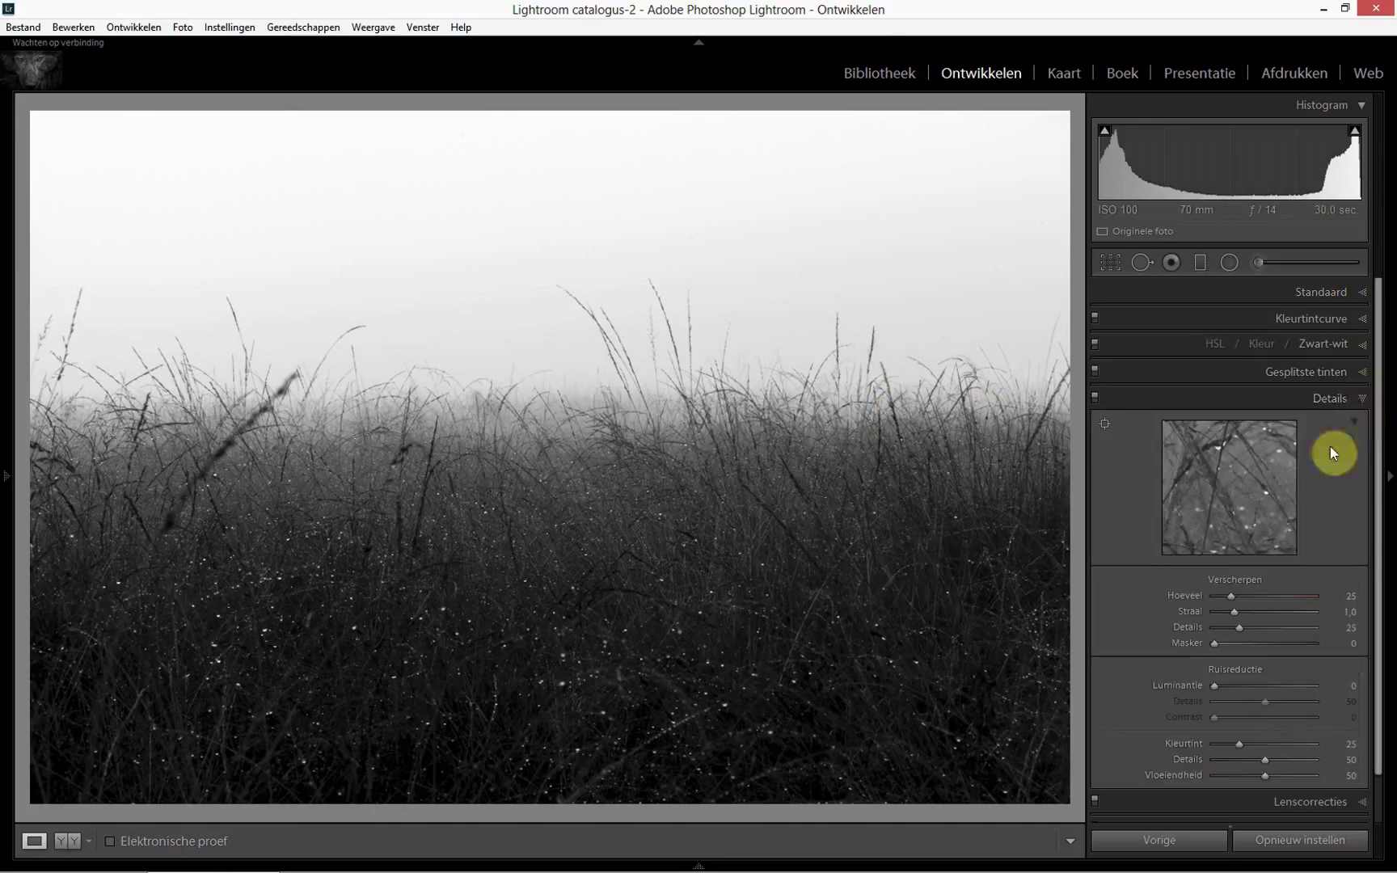
pyautogui.click(1230, 596)
pyautogui.moveTo(1231, 596); pyautogui.dragTo(1264, 598)
pyautogui.moveTo(1266, 598); pyautogui.dragTo(1268, 597)
pyautogui.moveTo(1213, 644); pyautogui.dragTo(1234, 645)
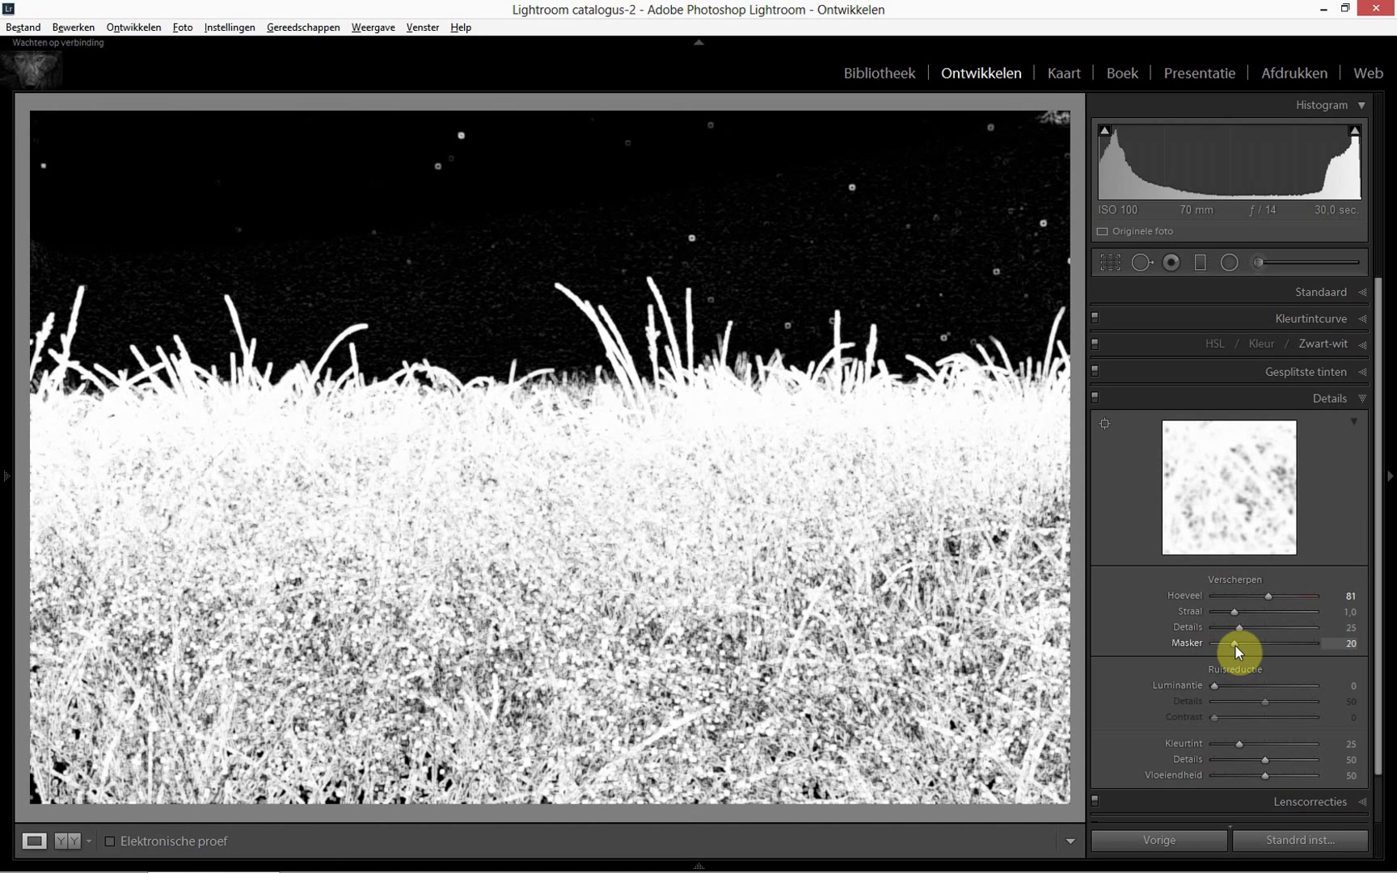
pyautogui.press('alt')
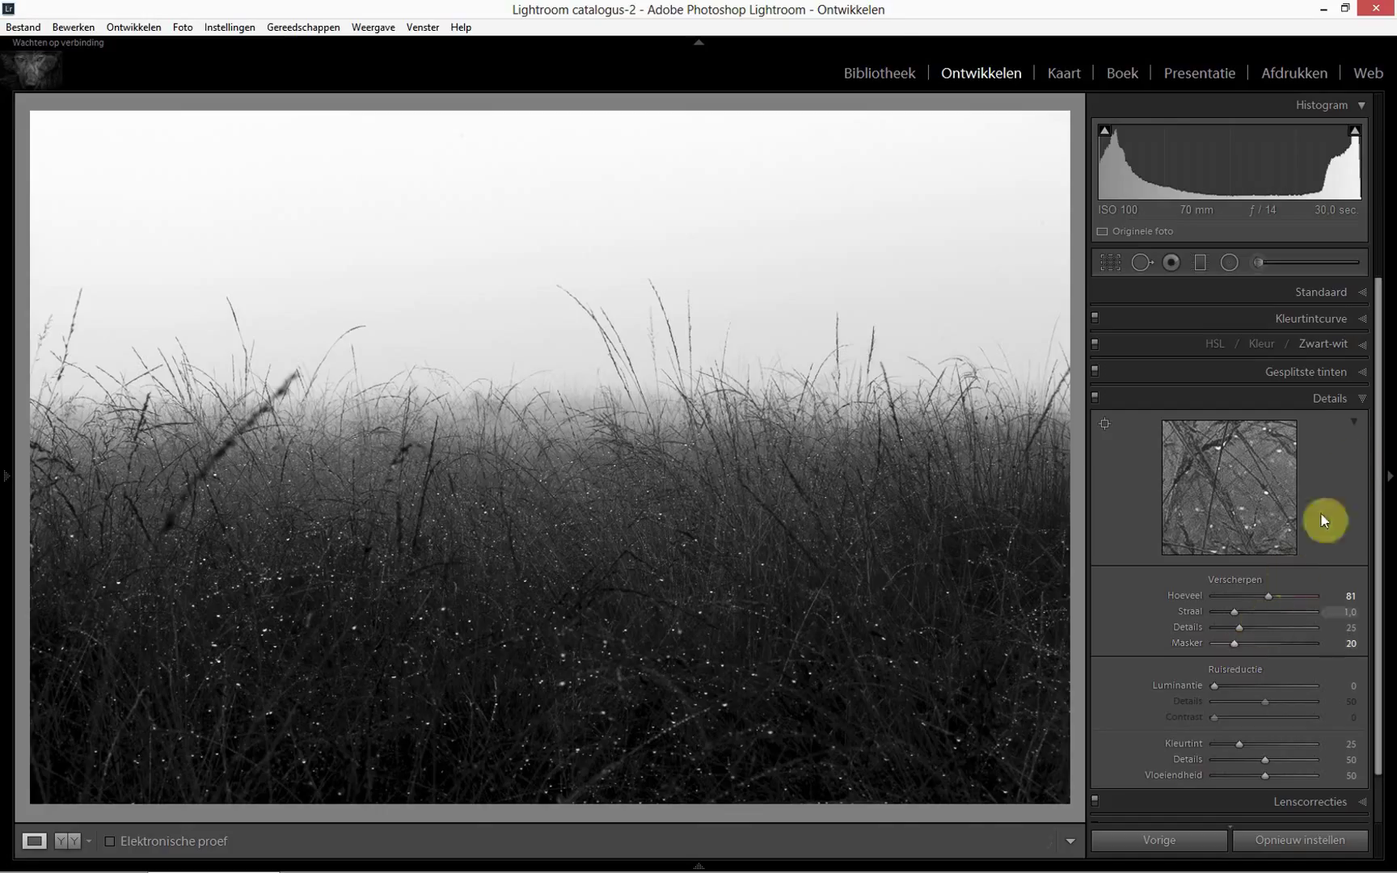
pyautogui.click(1365, 402)
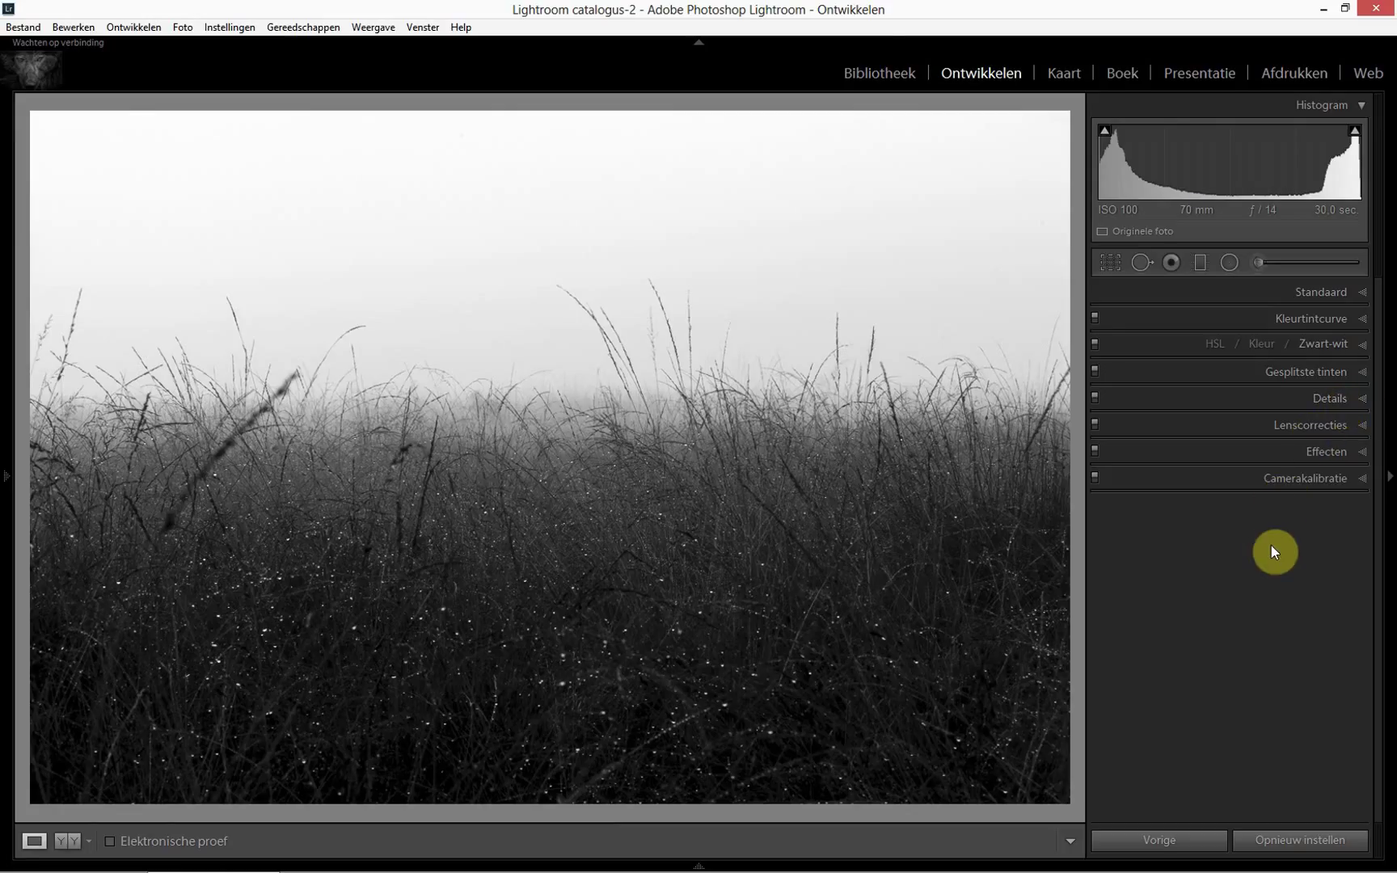
# Expand the Standaard panel showing highlights −100, shadows +100, whites +86, blacks −52.
pyautogui.click(1362, 293)
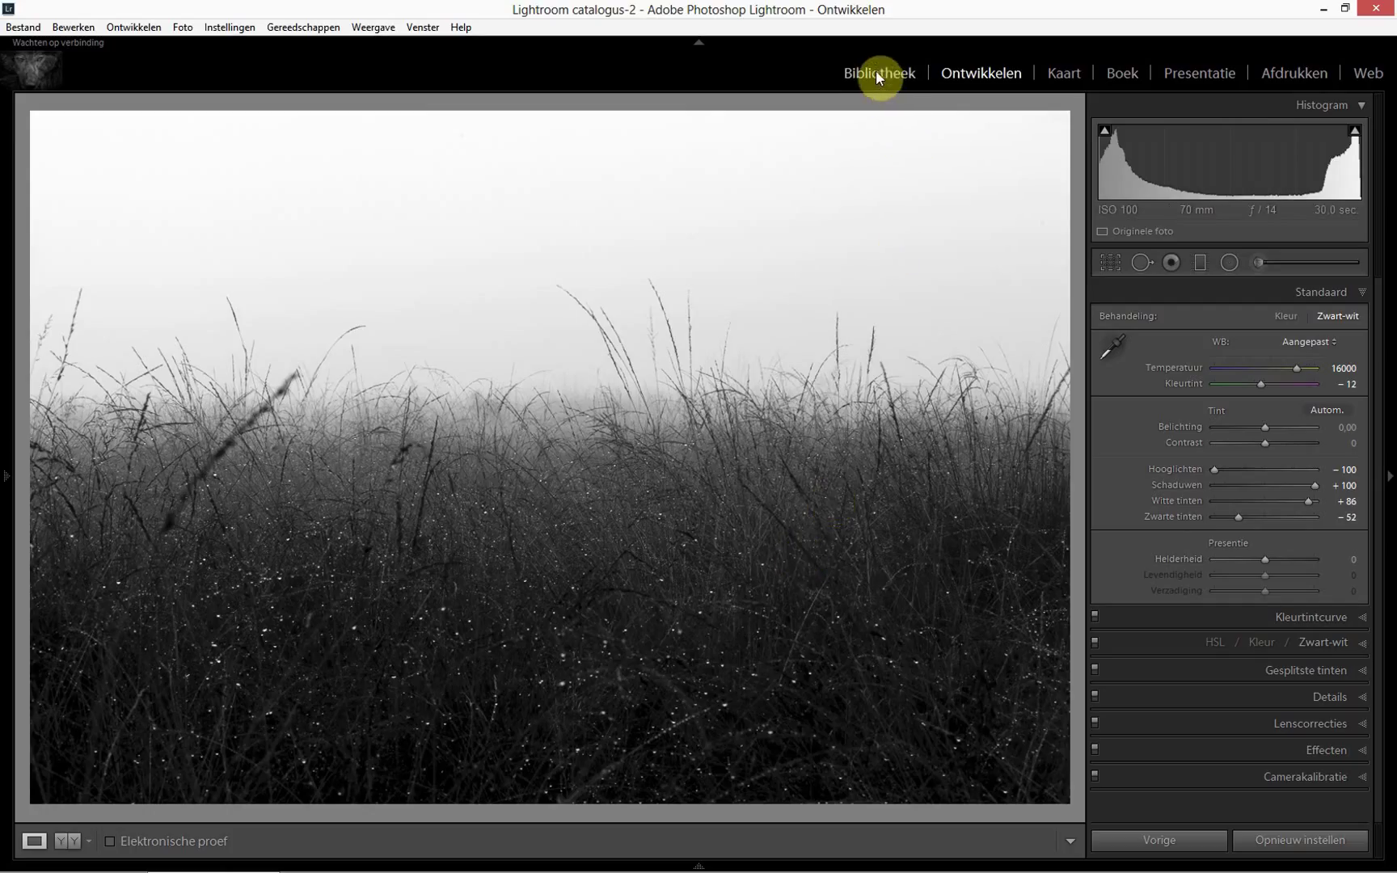
# Move to the sunset tree photo and return to the Library (Bibliotheek) grid showing both edited photos.
pyautogui.press('Right')
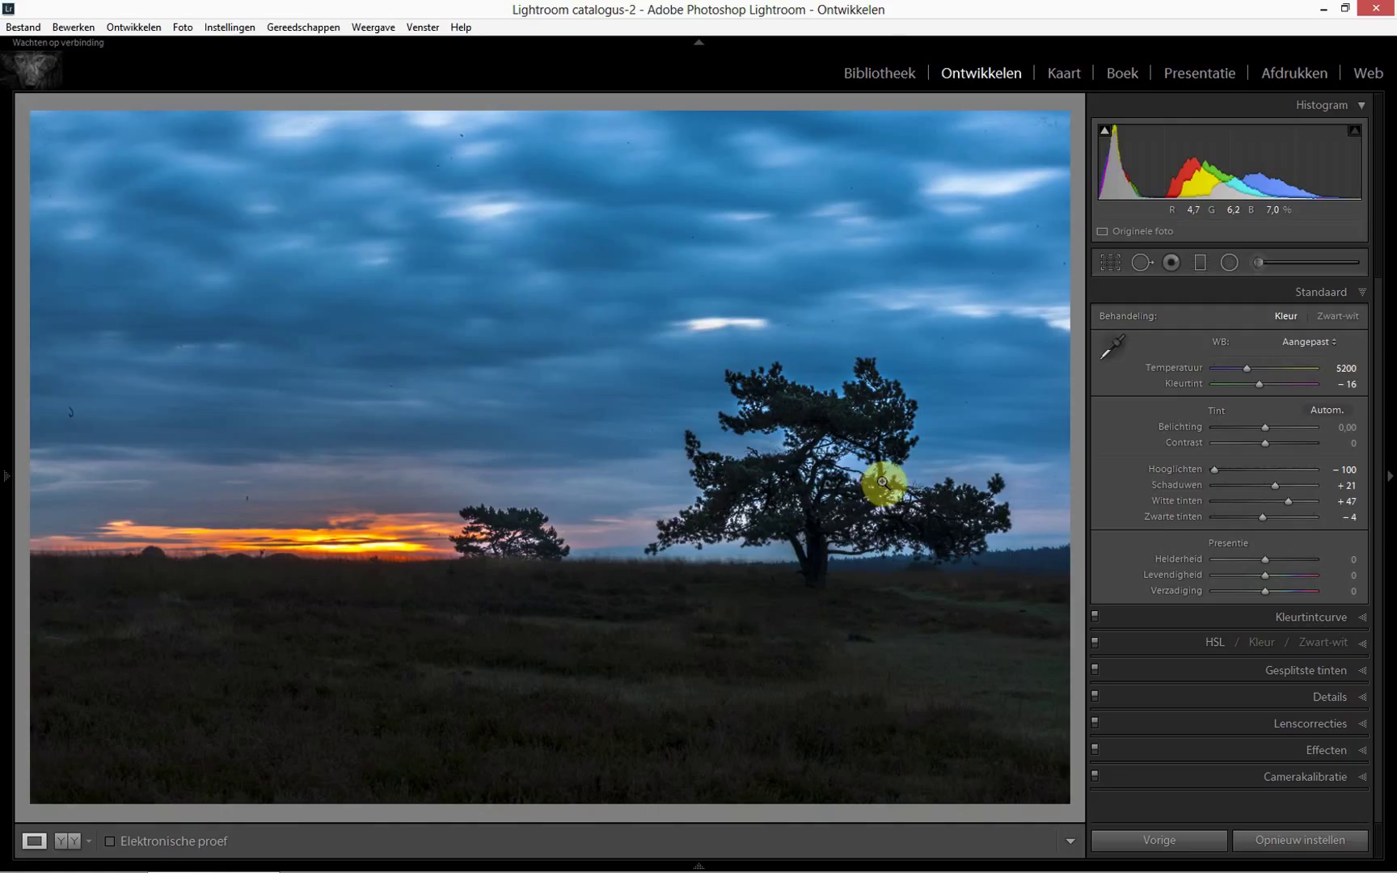
pyautogui.click(876, 72)
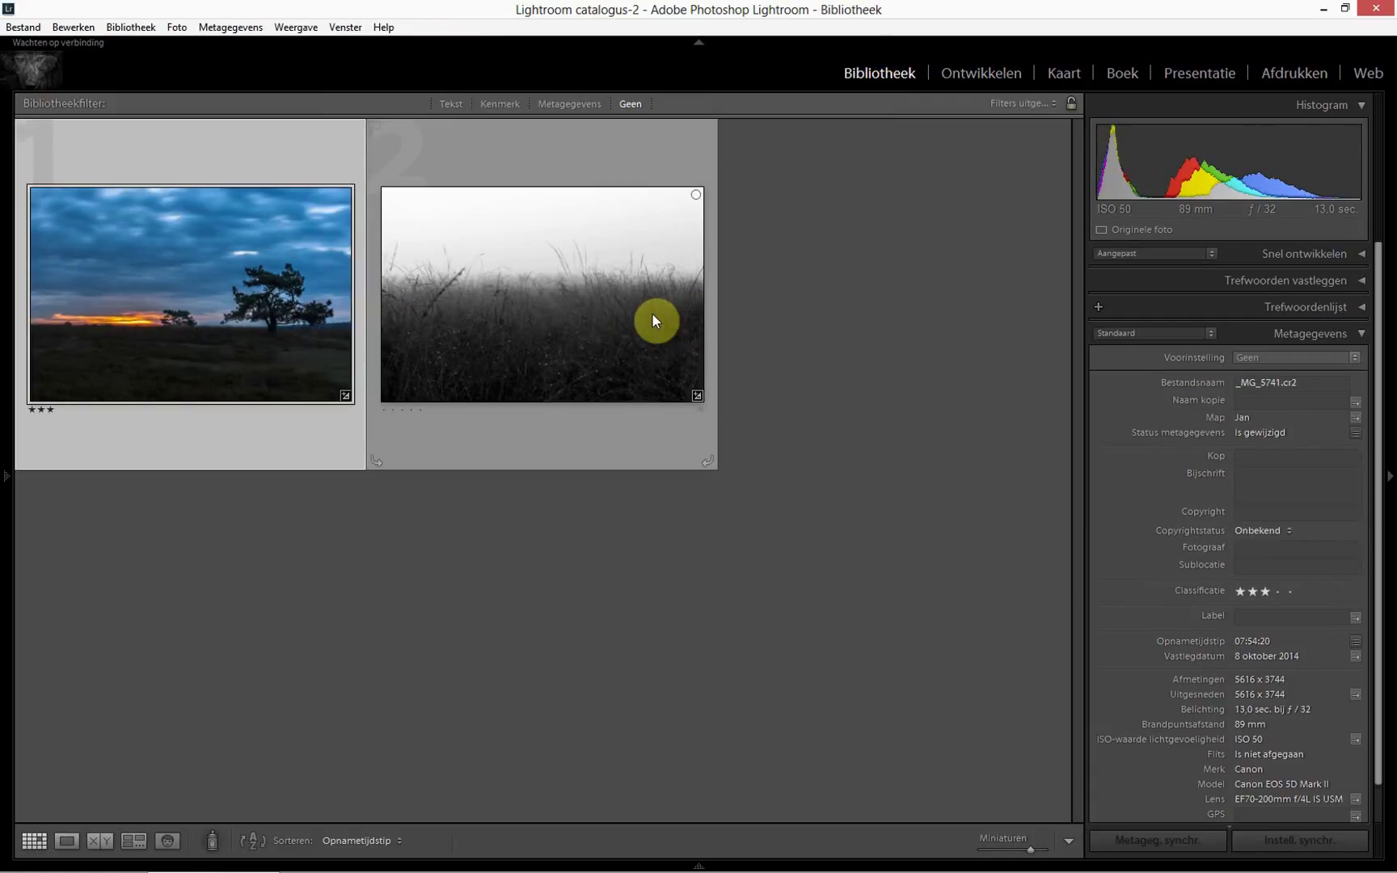